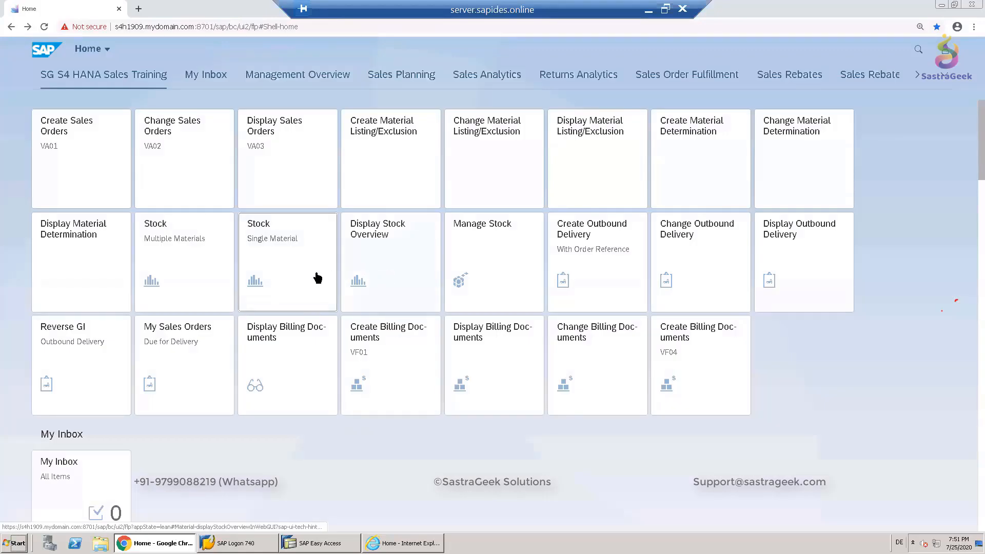
- Open the Stock – Multiple Materials app and filter on material SG02_ABC
click(184, 261)
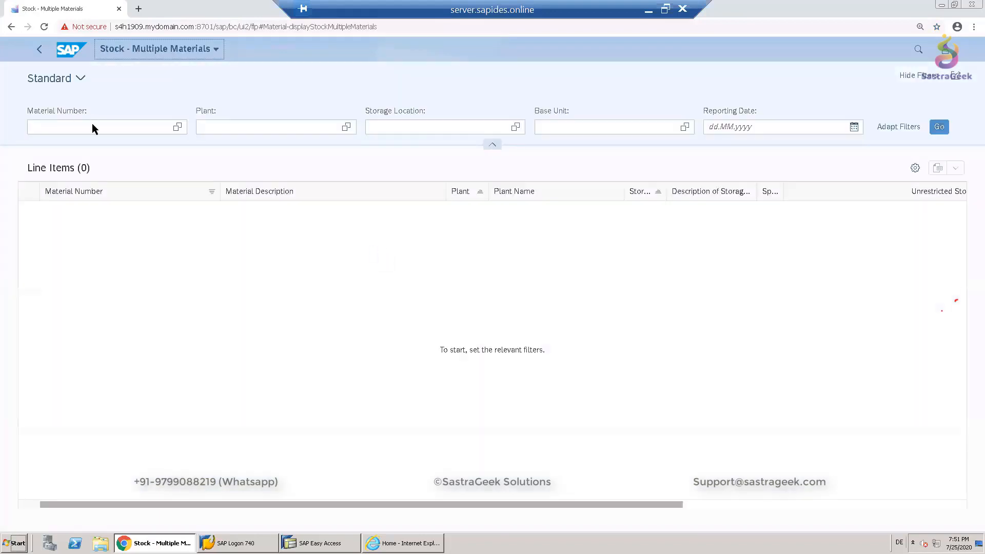
click(95, 127)
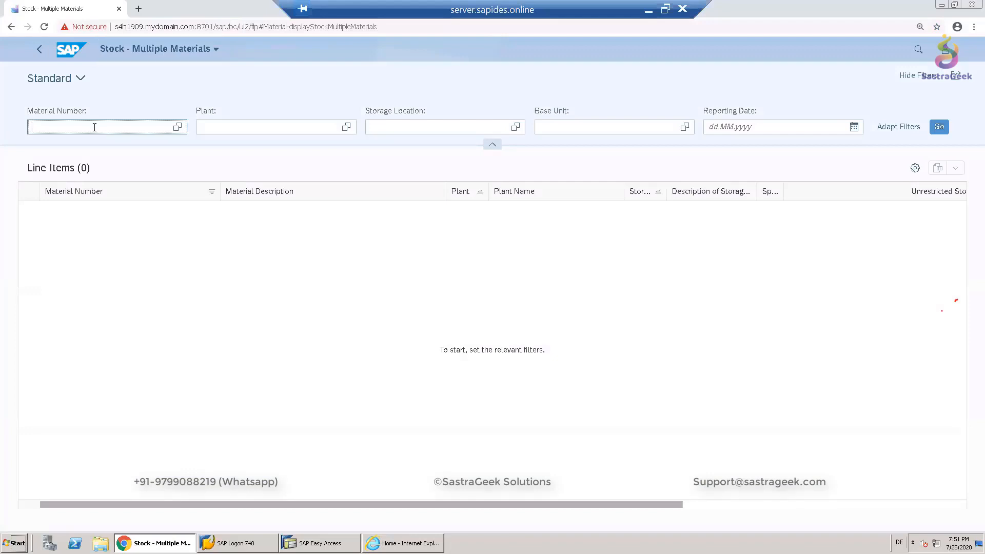
text(SLOG_)
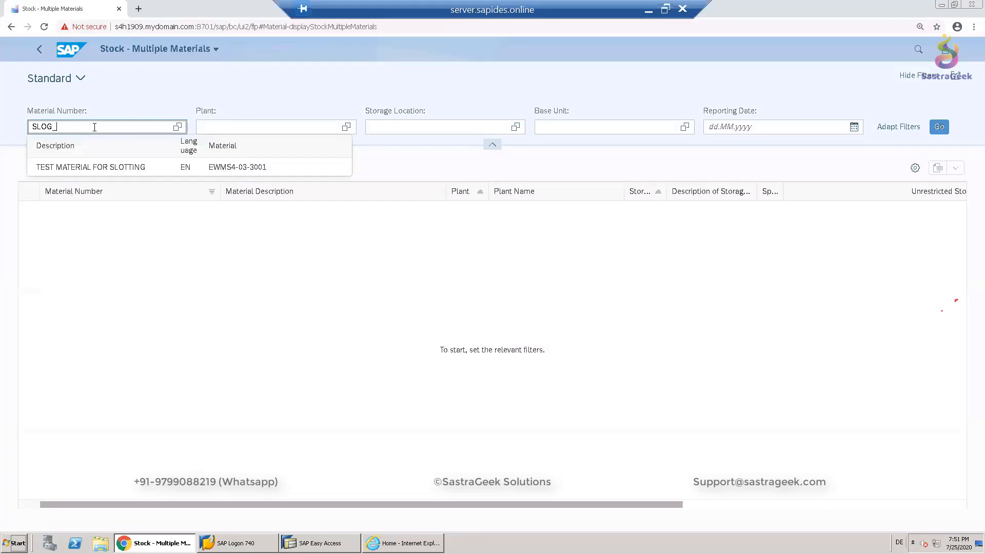
key(BackSpace)
key(BackSpace)
key(BackSpace)
key(BackSpace)
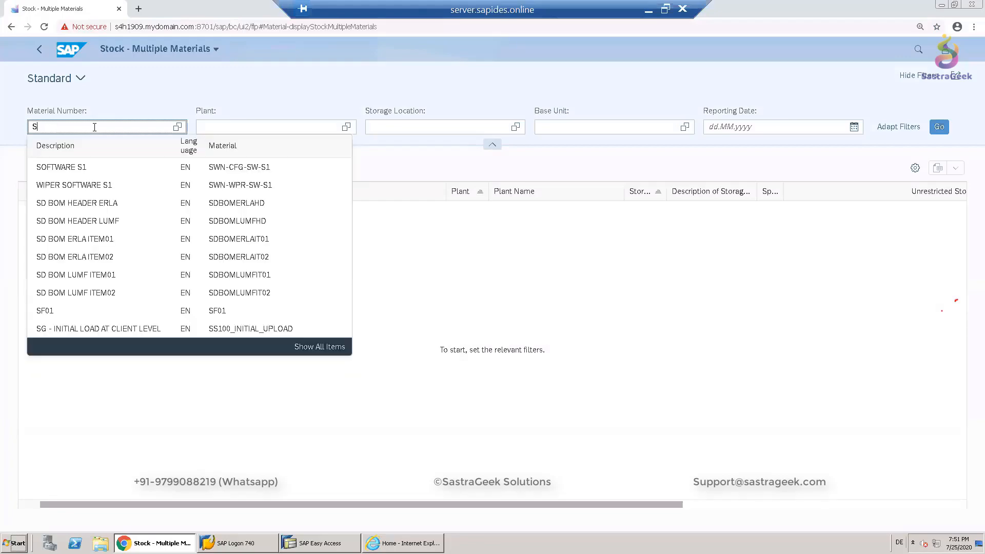
text(G02_ABC)
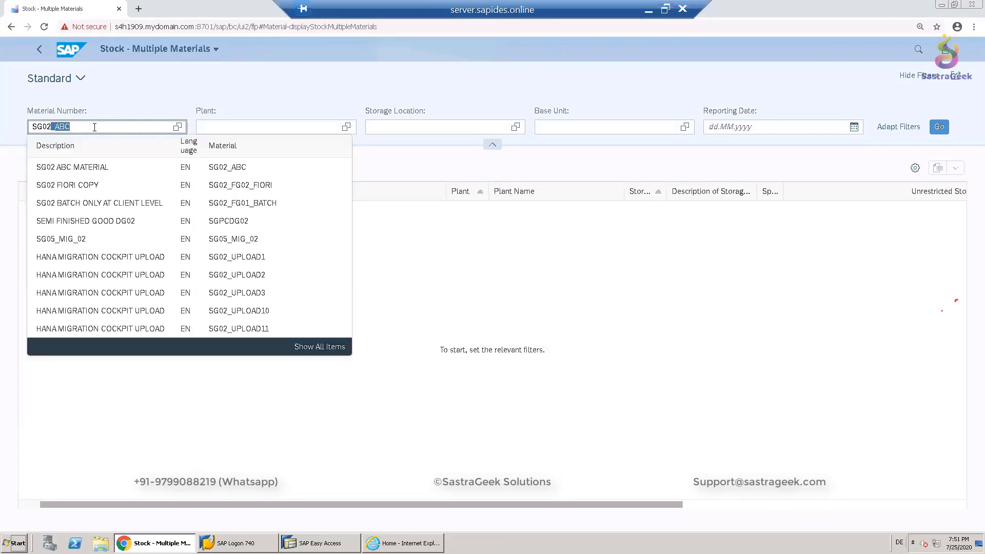
key(Right)
key(Return)
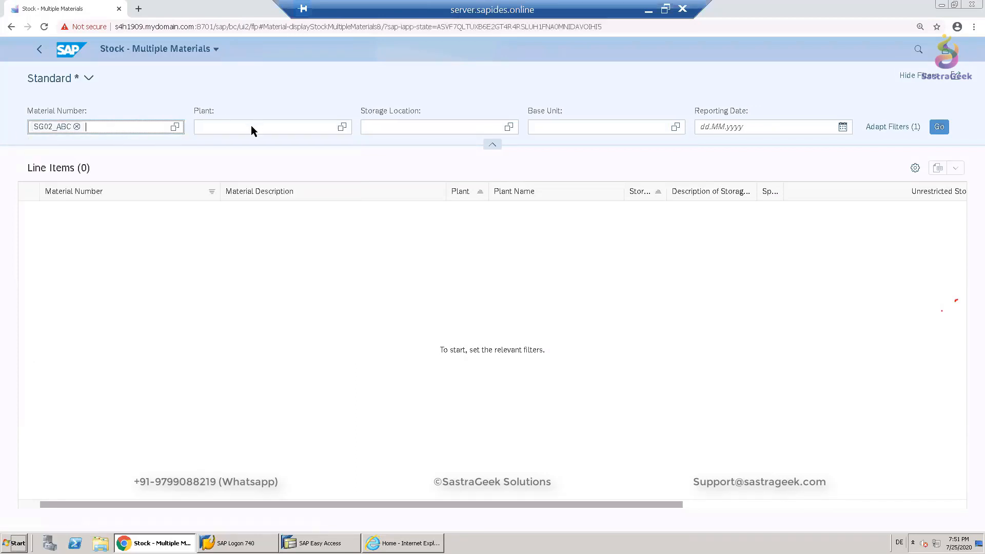
- Add plant SG02 as a filter, run the stock report and inspect the special stock indicator of the first line
click(250, 127)
text(SG02)
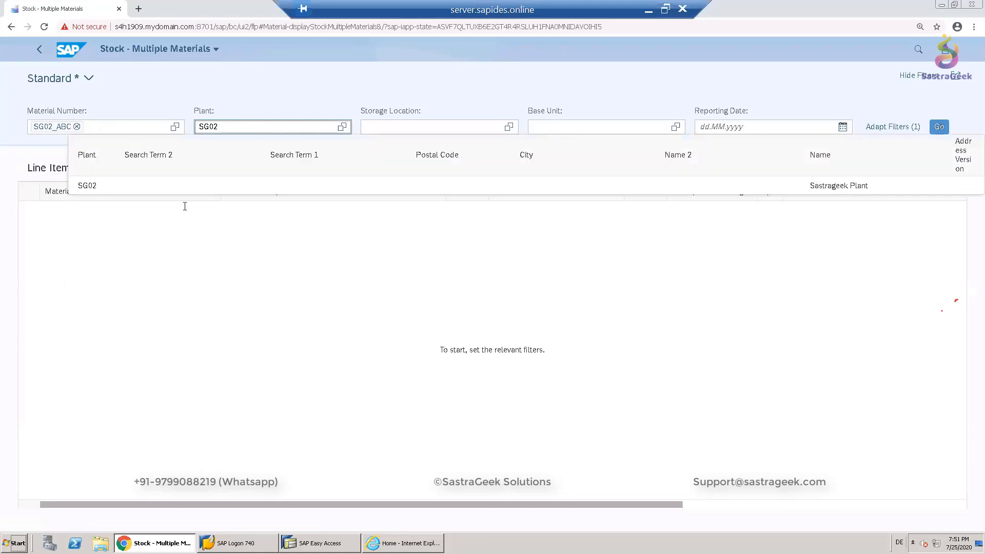
click(147, 191)
click(938, 127)
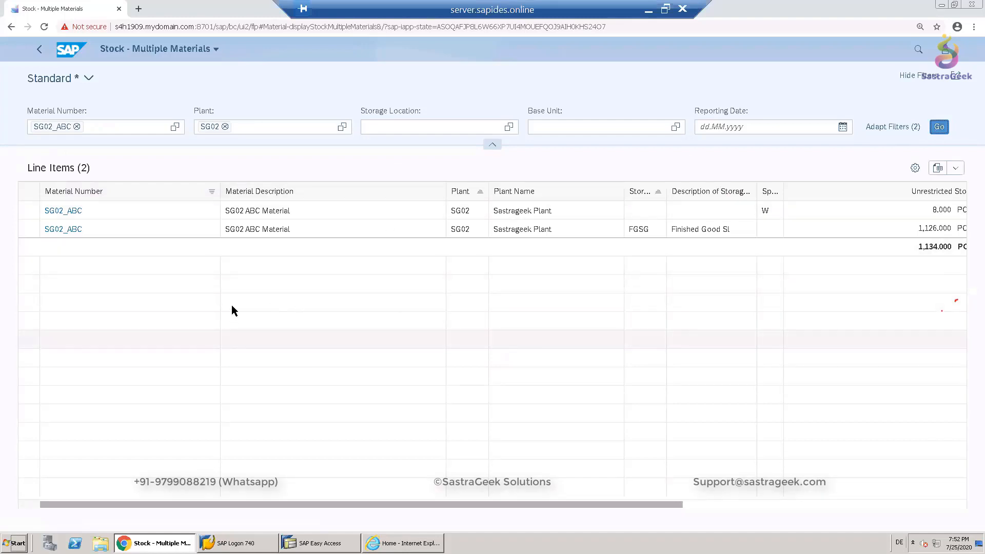
drag(390, 504, 380, 506)
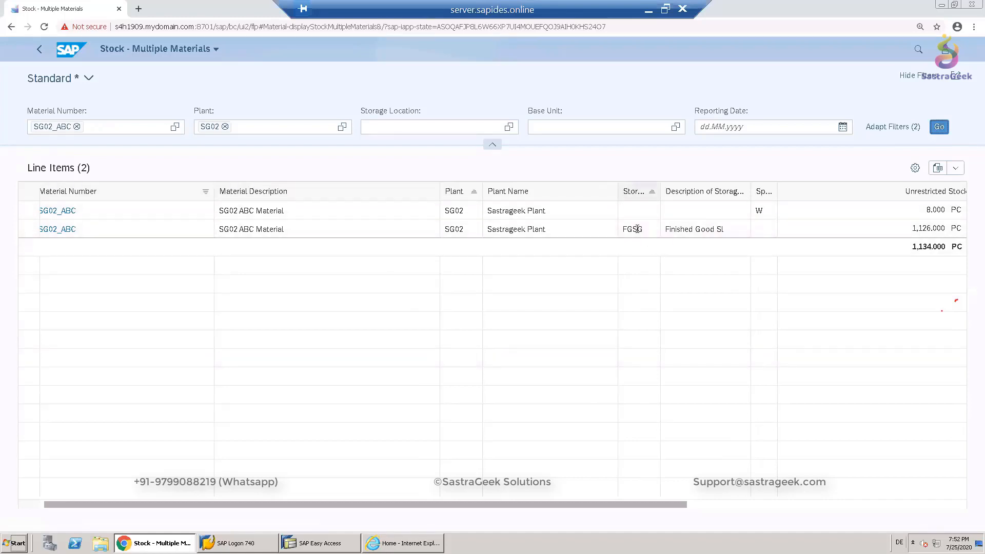
double_click(765, 209)
click(389, 543)
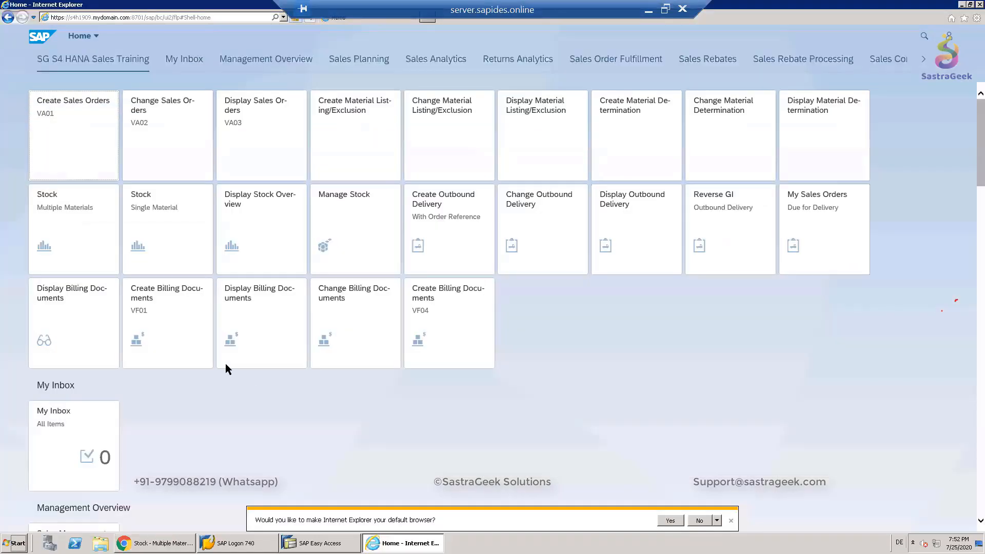
click(71, 127)
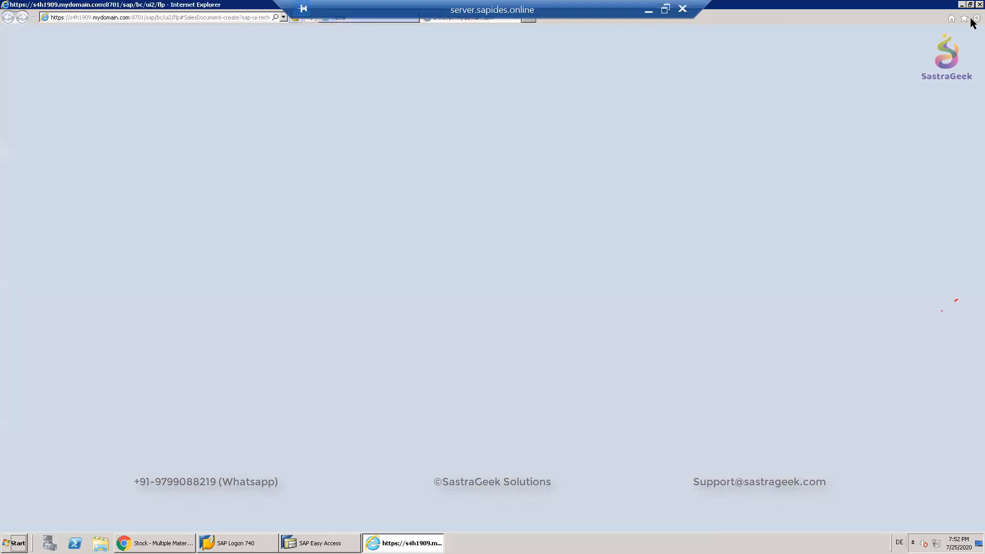
key(alt+Tab)
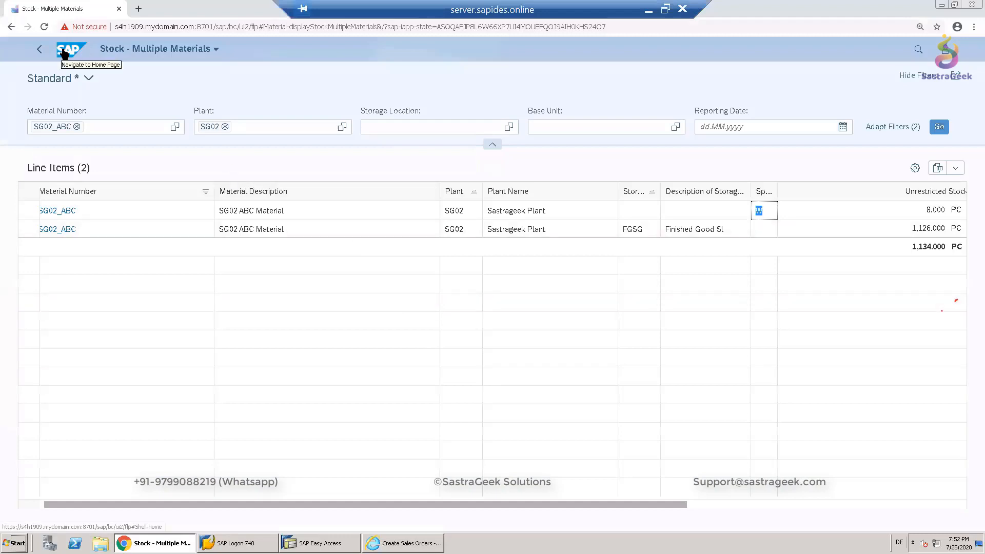
- Open the home page in a new tab and launch Create Sales Orders
right_click(63, 52)
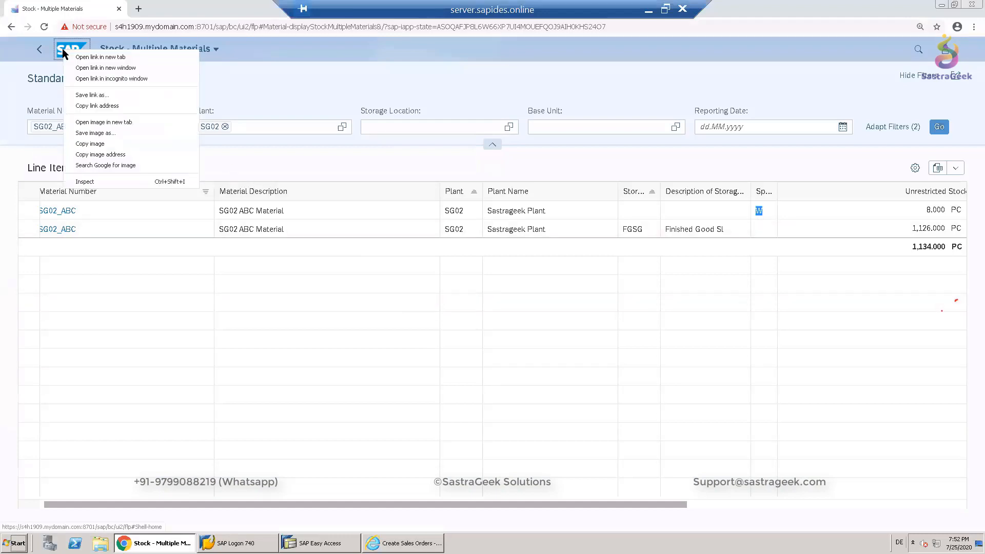
click(118, 58)
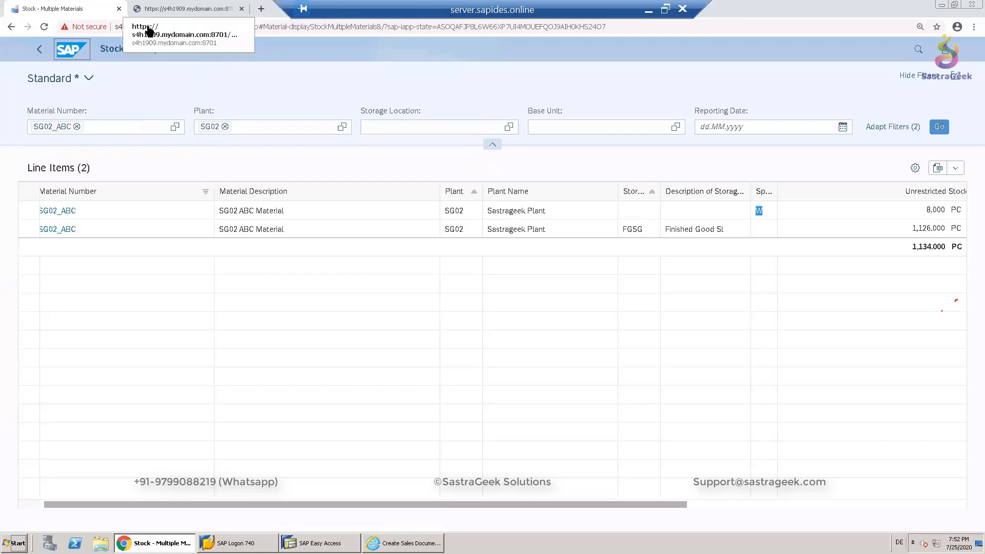
click(154, 9)
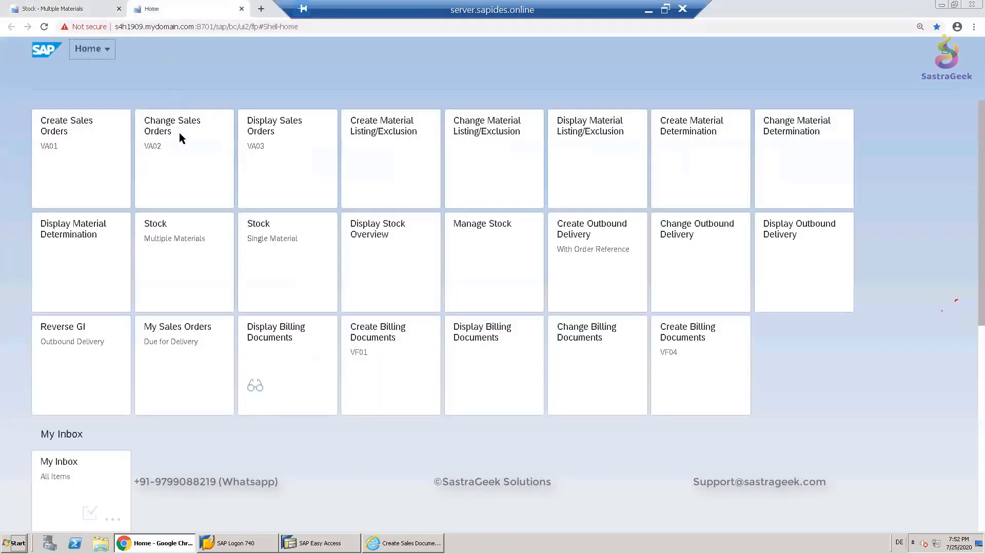
click(82, 156)
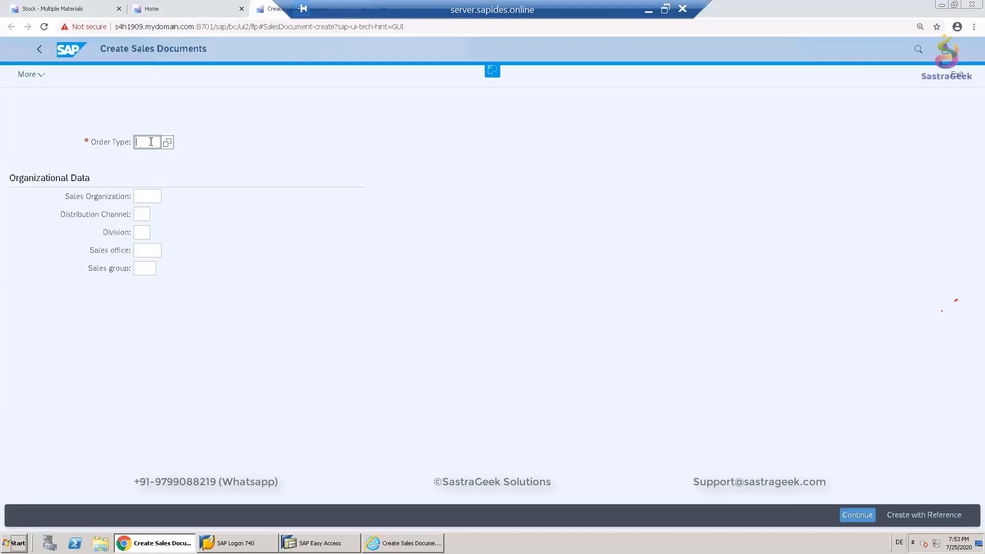
- Enter order type KB and sales organization SG02
text(KB)
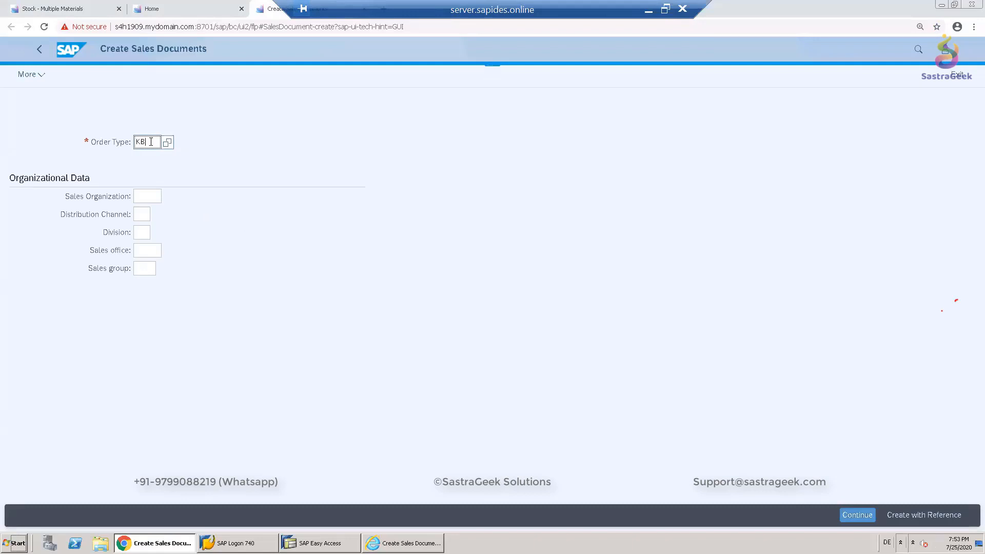
click(150, 156)
click(150, 196)
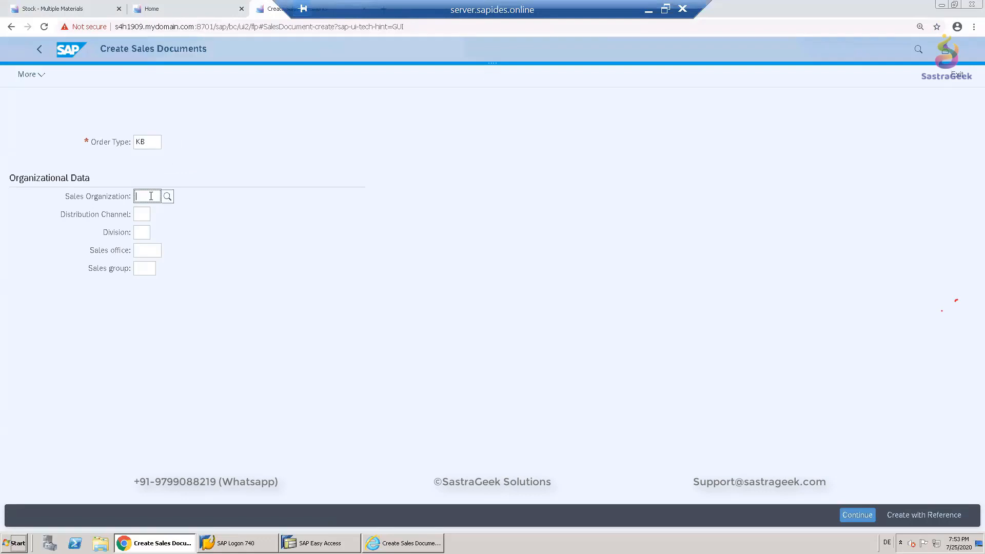
text(SG02)
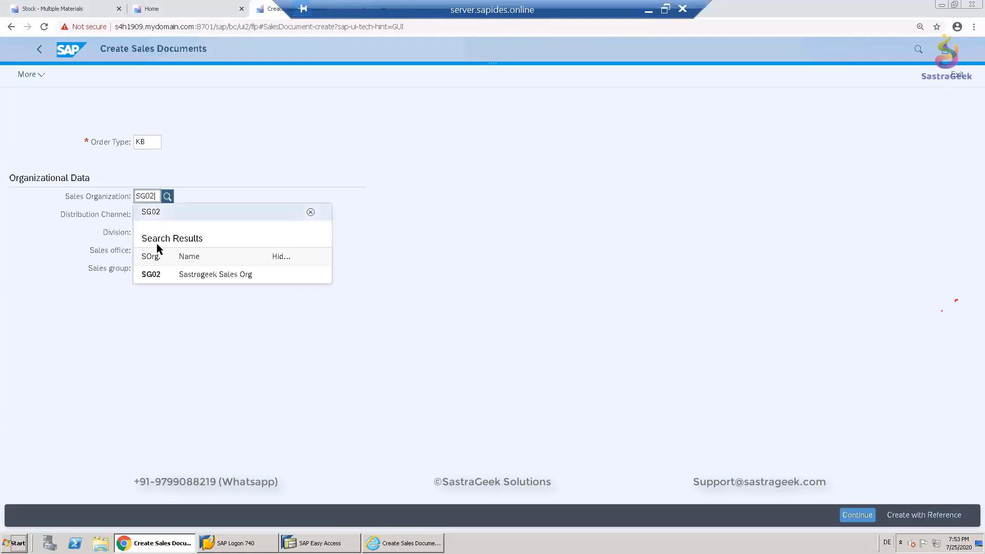
click(162, 275)
click(147, 213)
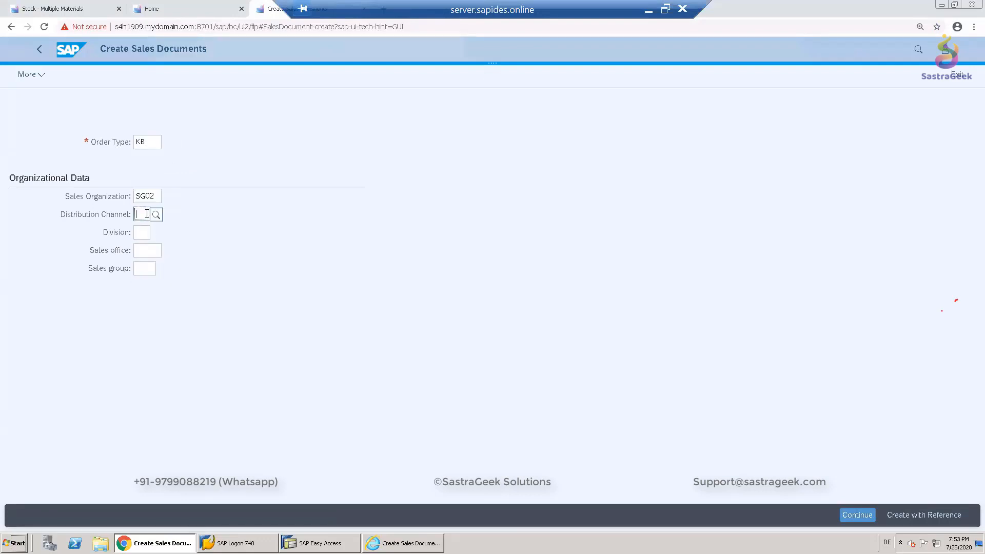
- Set distribution channel SG and division SG, then continue to the order overview
text(SG)
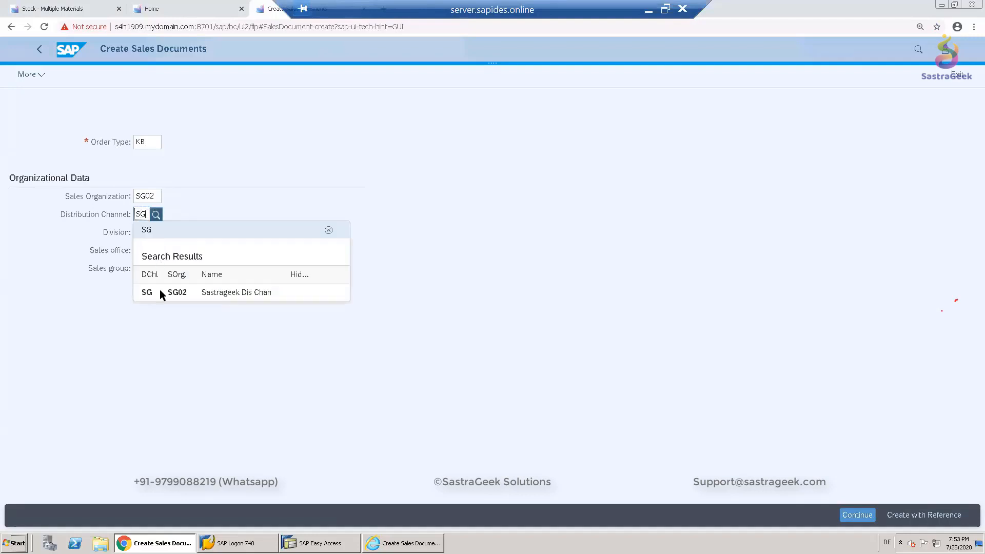
click(161, 291)
click(140, 231)
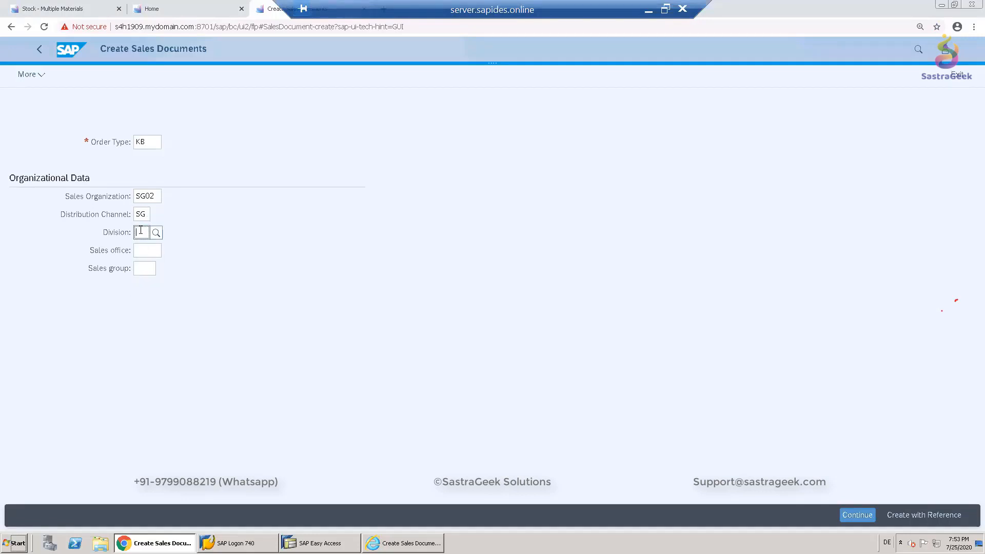
text(SG)
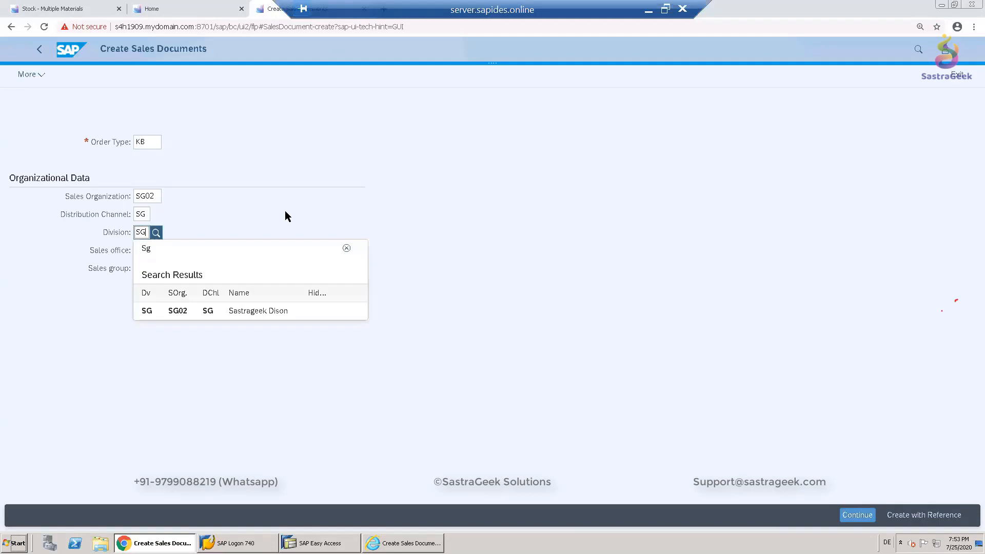
key(Return)
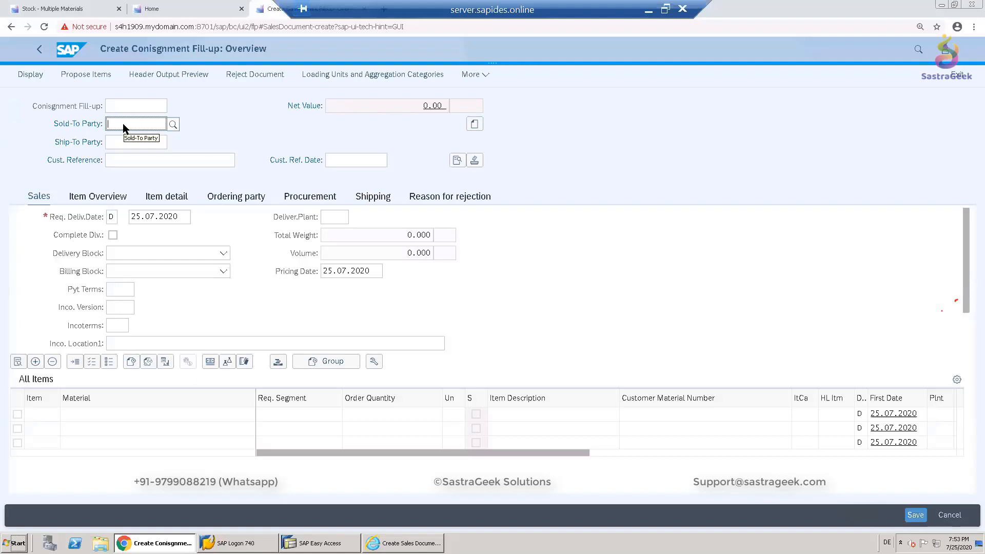
- Set the sold-to party to the SG02 Sastrageek customer number from the search results
text(43)
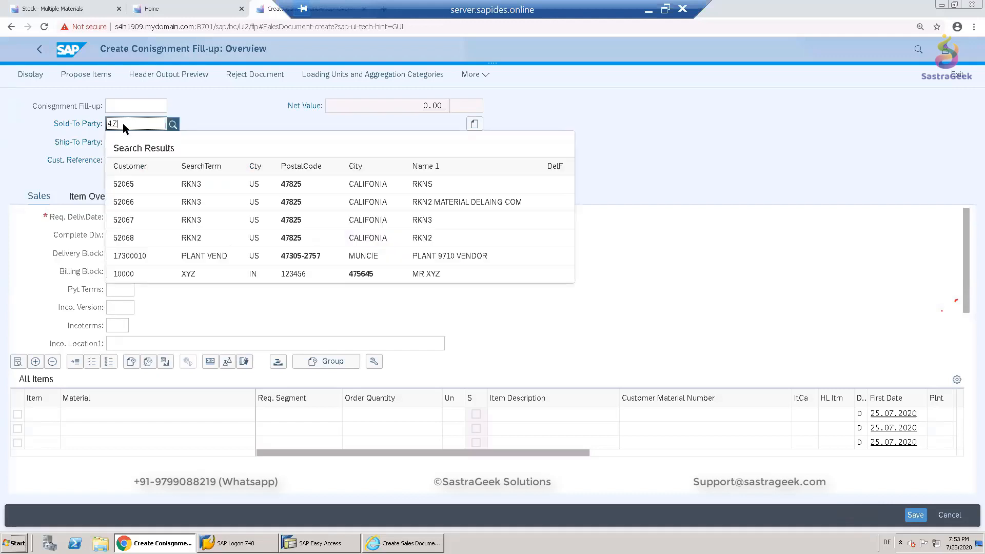
key(BackSpace)
key(BackSpace)
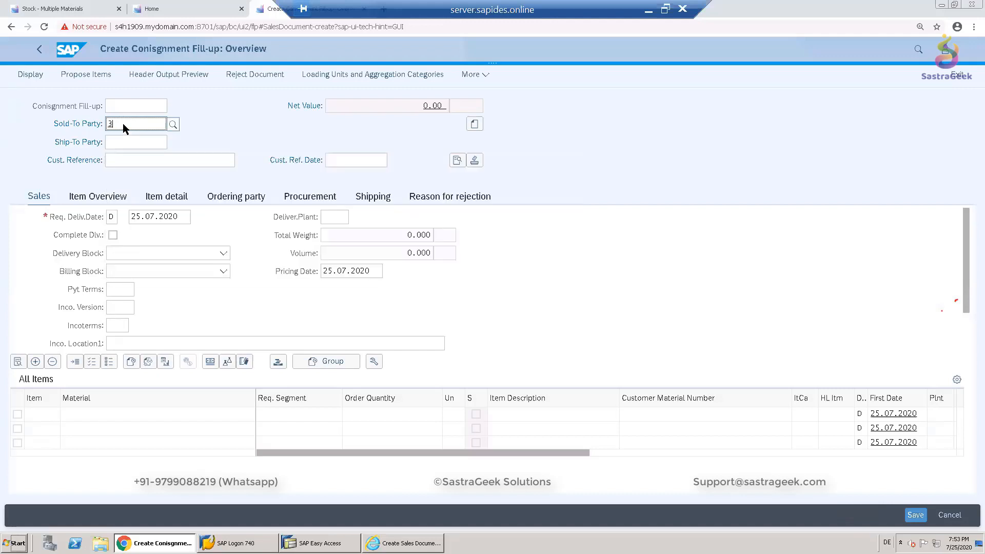
text(37040)
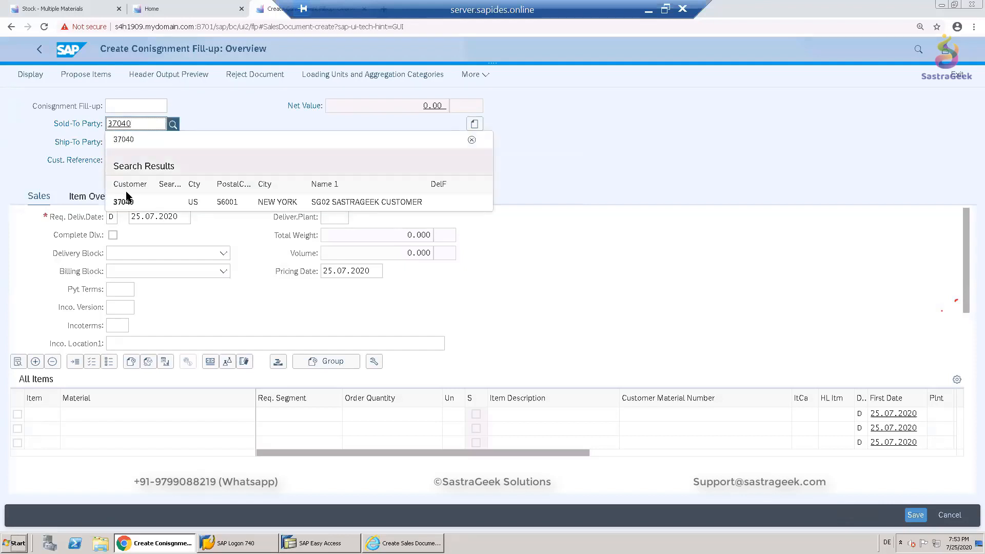
click(128, 202)
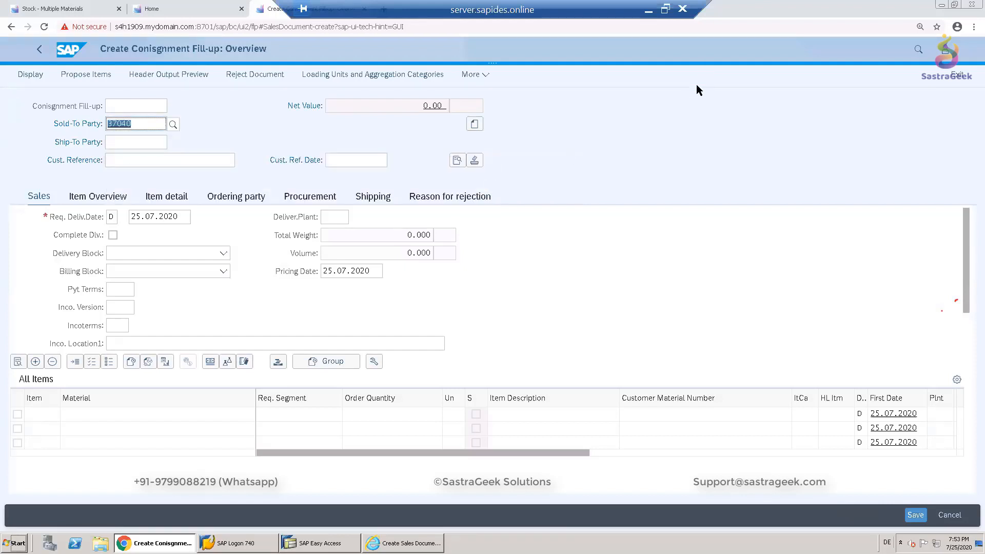
- Enter the customer reference Fill UP_1 and confirm the header data
click(167, 159)
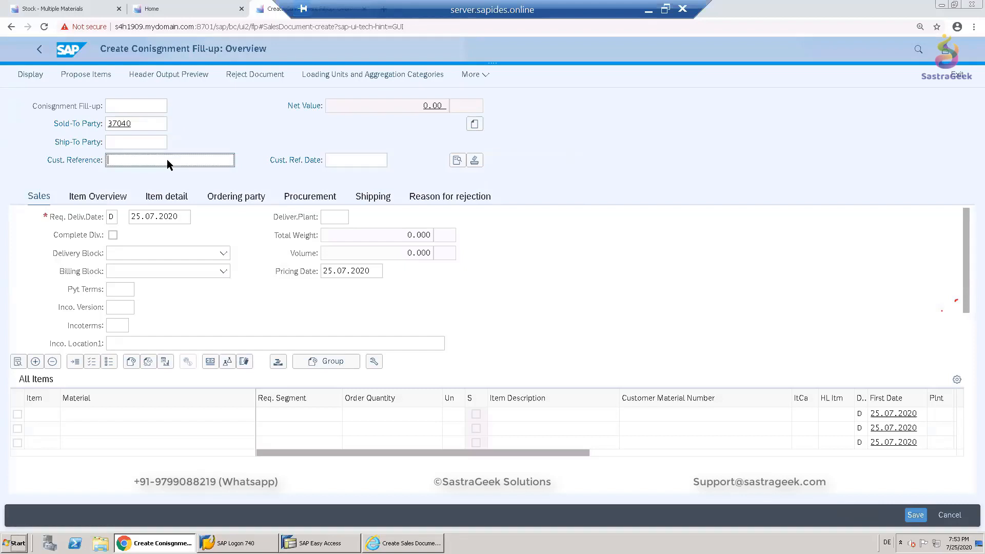
text(Fill UP _1)
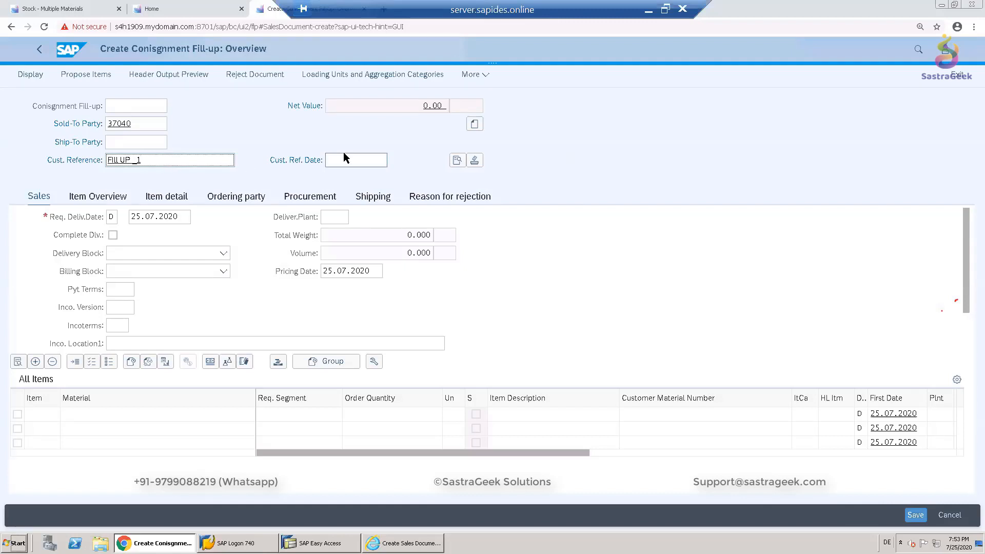
key(Return)
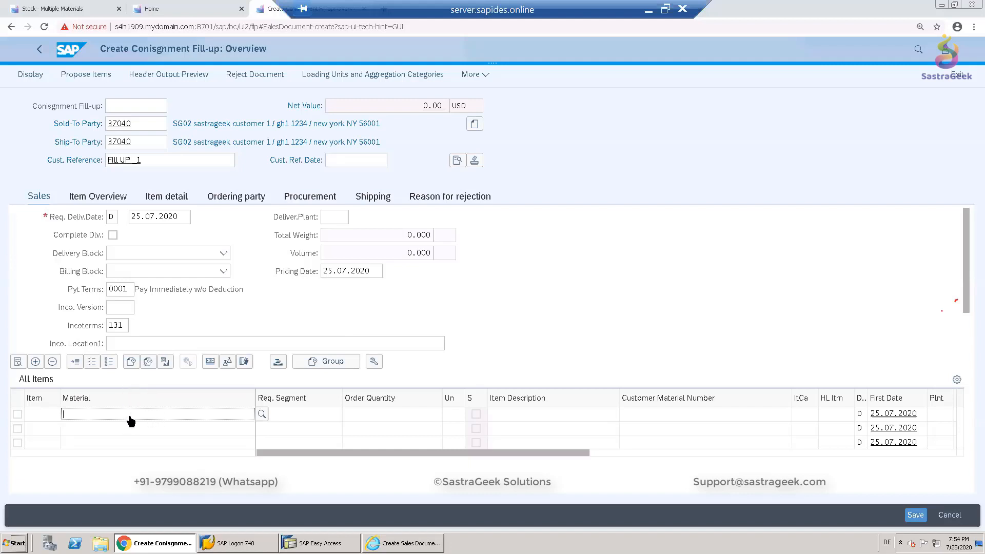
- Add an item for material SG02_ABC with order quantity 10 and confirm it
text(SG02_ABC)
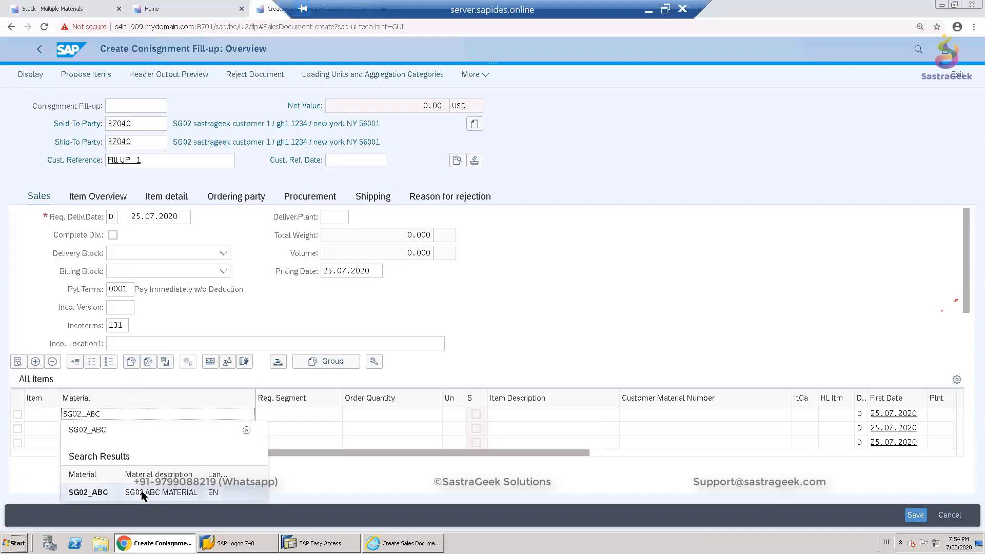
click(140, 490)
click(412, 419)
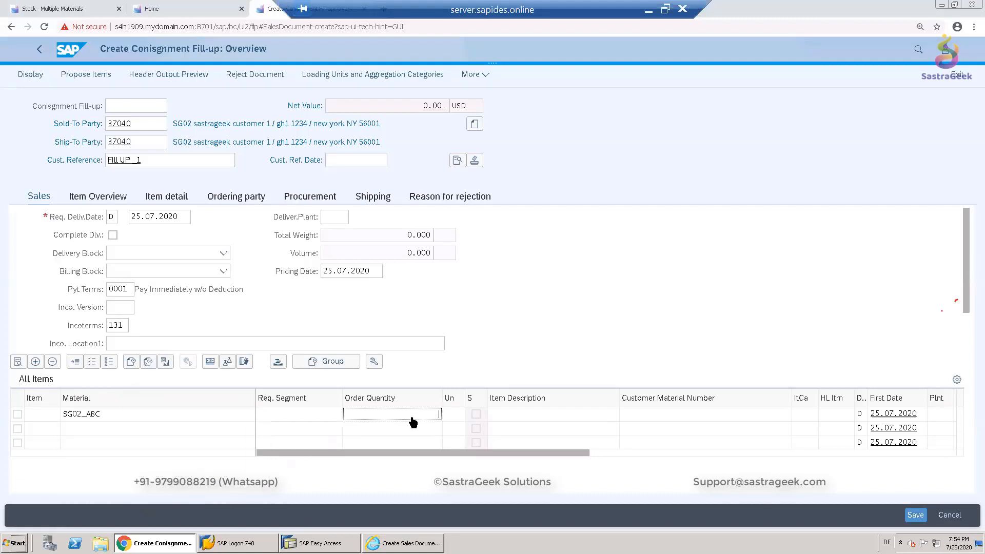
text(10)
click(412, 421)
key(Return)
key(Return)
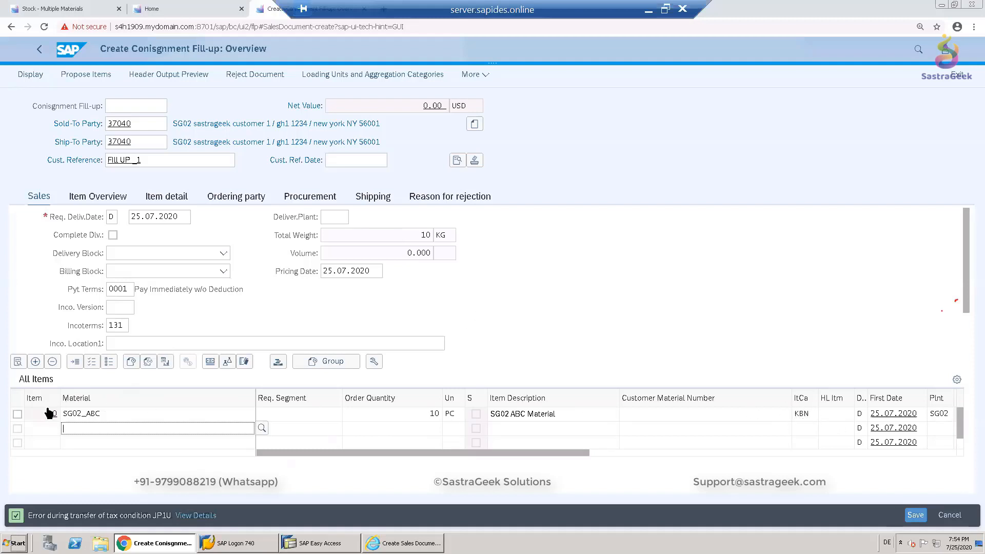
- Examine the fill-up item's schedule line procurement data, including plant and movement type, and return to the order overview
click(18, 413)
click(18, 362)
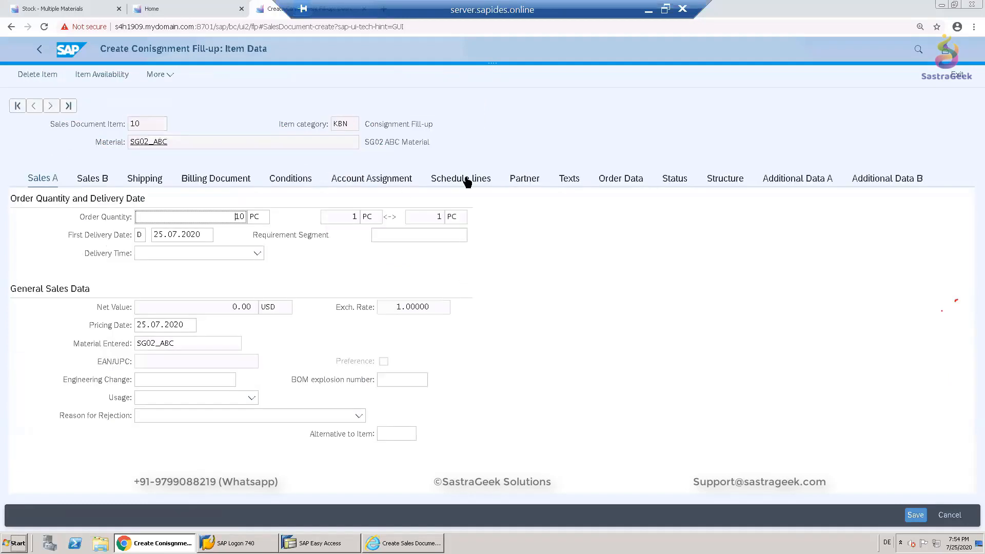
click(466, 180)
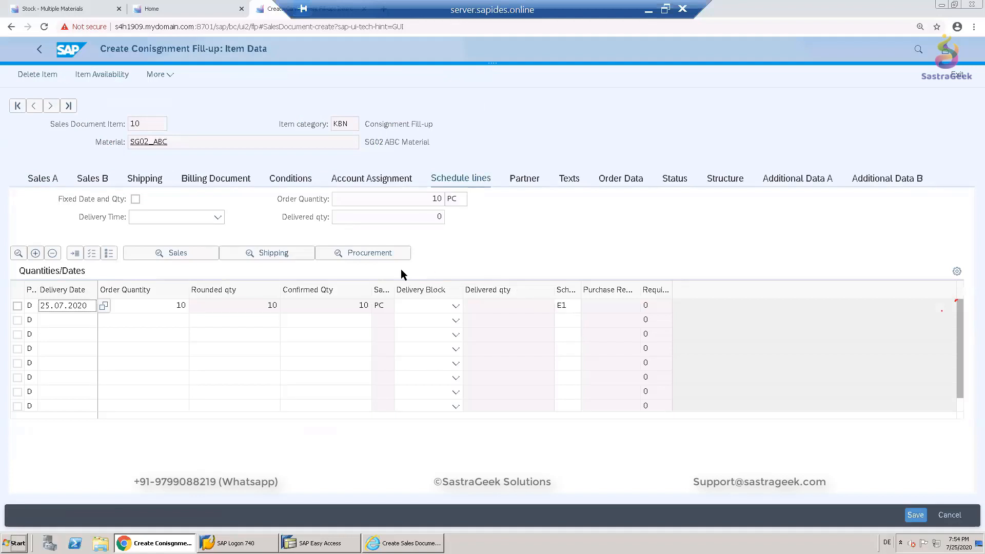
click(373, 256)
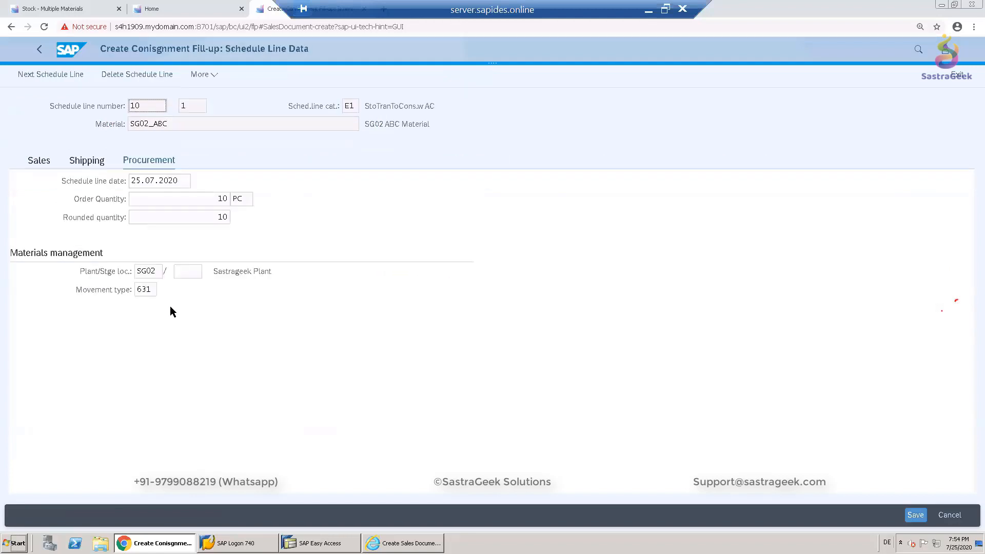
double_click(149, 289)
click(41, 50)
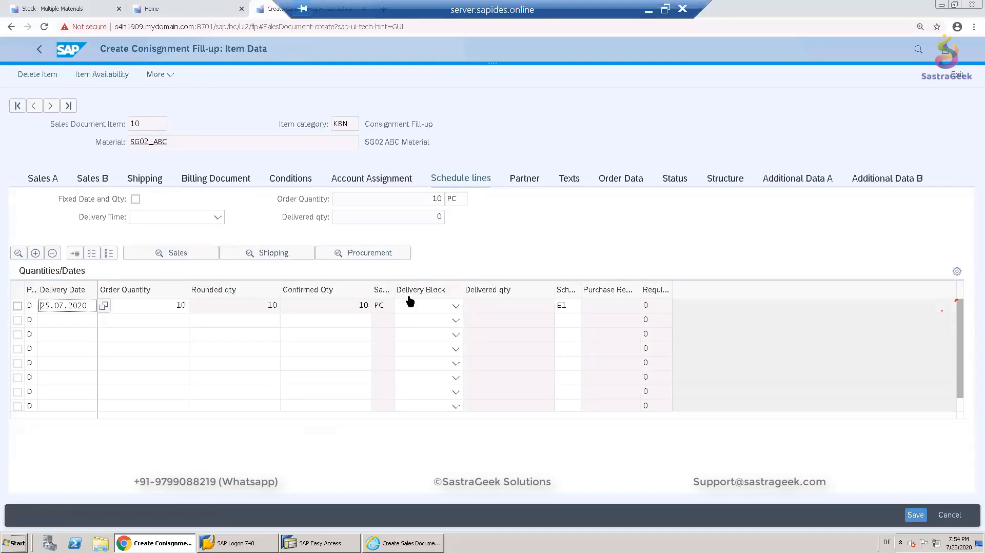
click(38, 52)
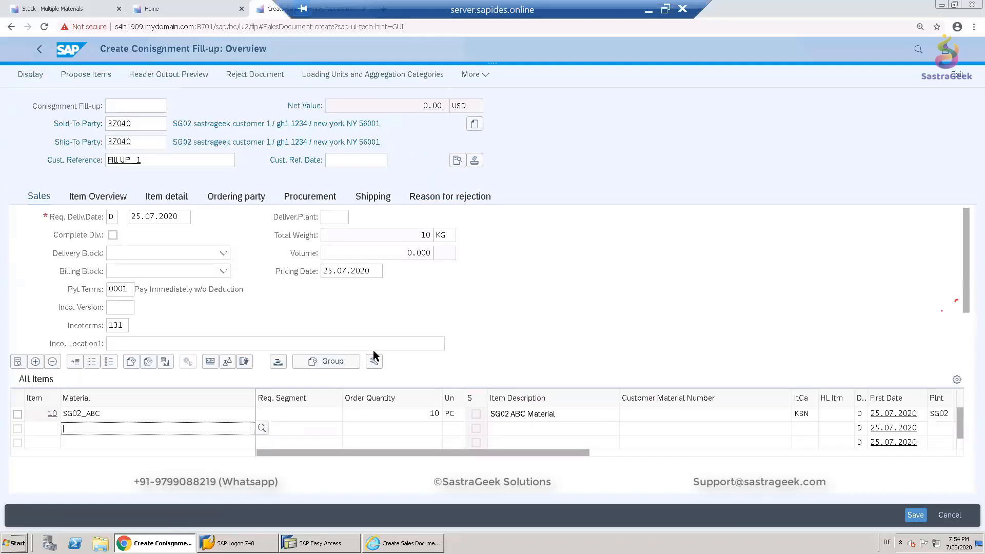
- Save the consignment fill-up order and start creating an outbound delivery for it
click(912, 515)
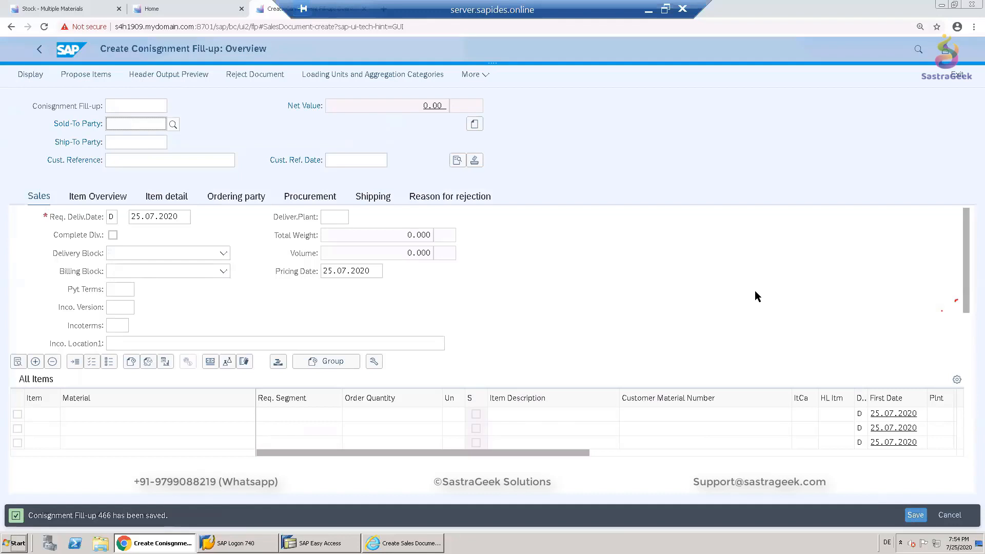
click(480, 81)
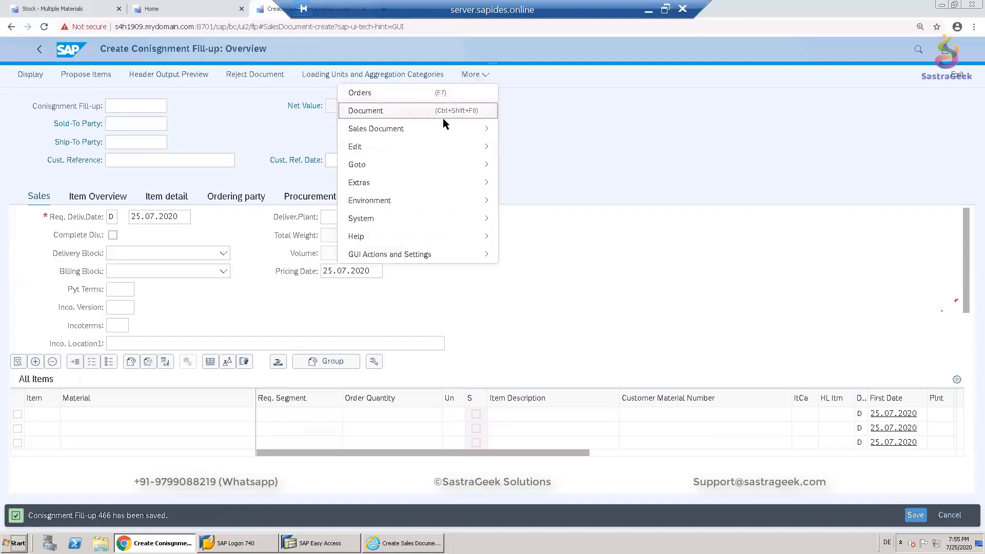
mouse_move(436, 132)
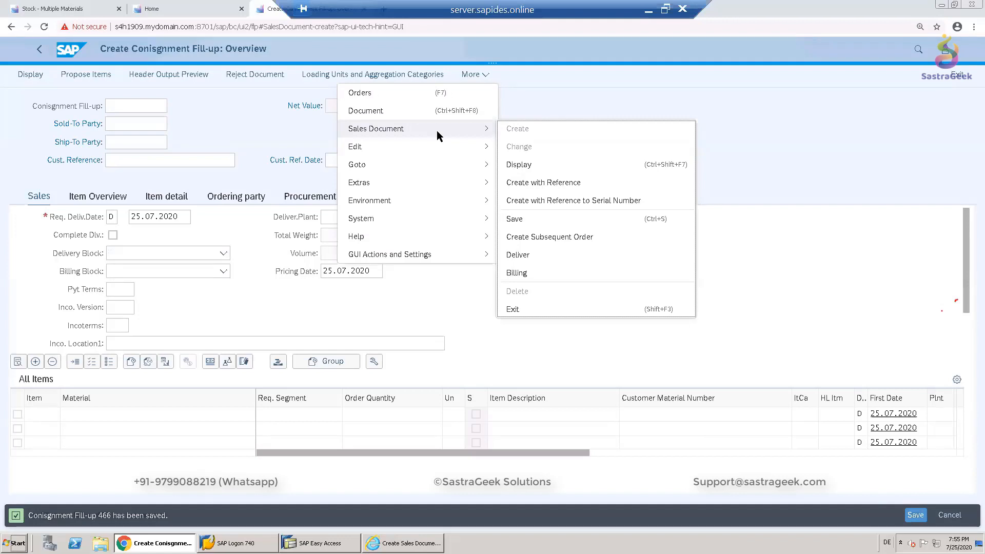
click(536, 254)
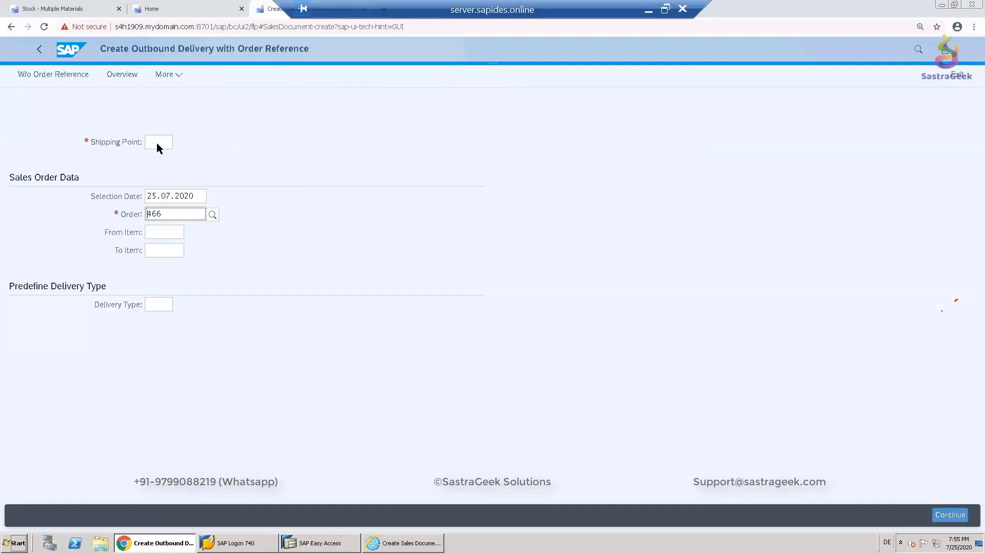
- Enter shipping point SG02 for the saved order and continue to the delivery overview
click(158, 145)
text(SG02)
key(Return)
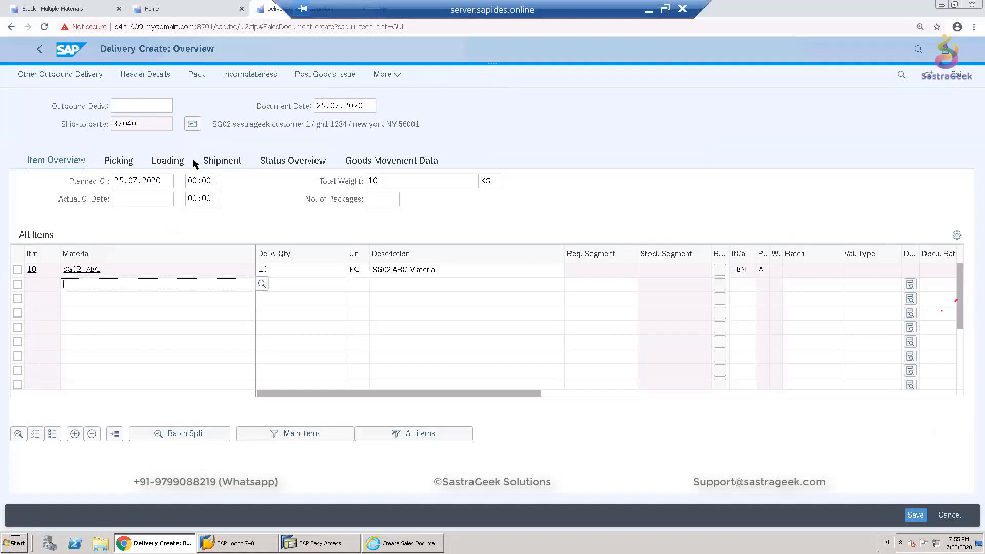
- Set the delivery item's storage location to FGSG and picked quantity to 10, then post the goods issue
click(119, 162)
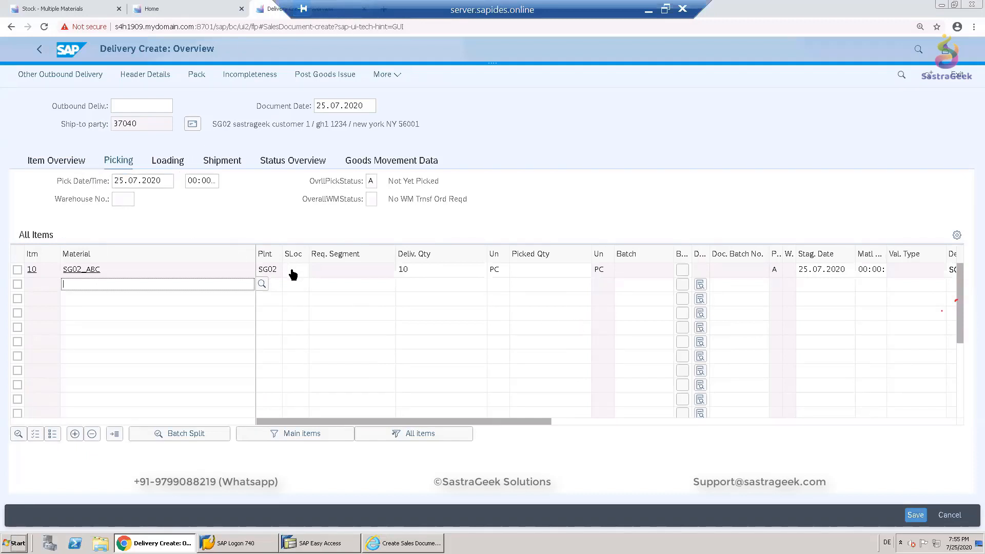
click(317, 271)
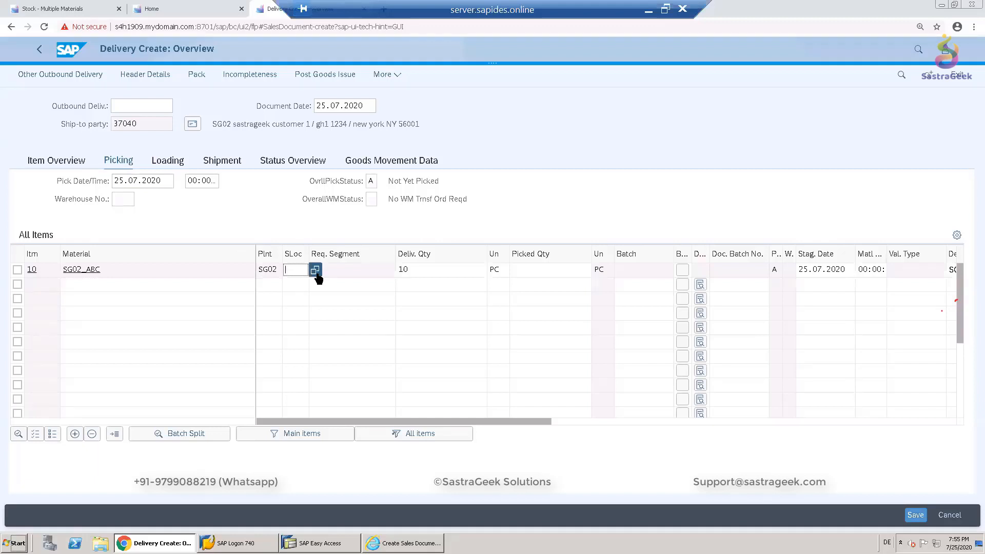
text(S)
key(BackSpace)
text(FS)
key(BackSpace)
text(GSG)
click(321, 289)
click(562, 272)
text(10)
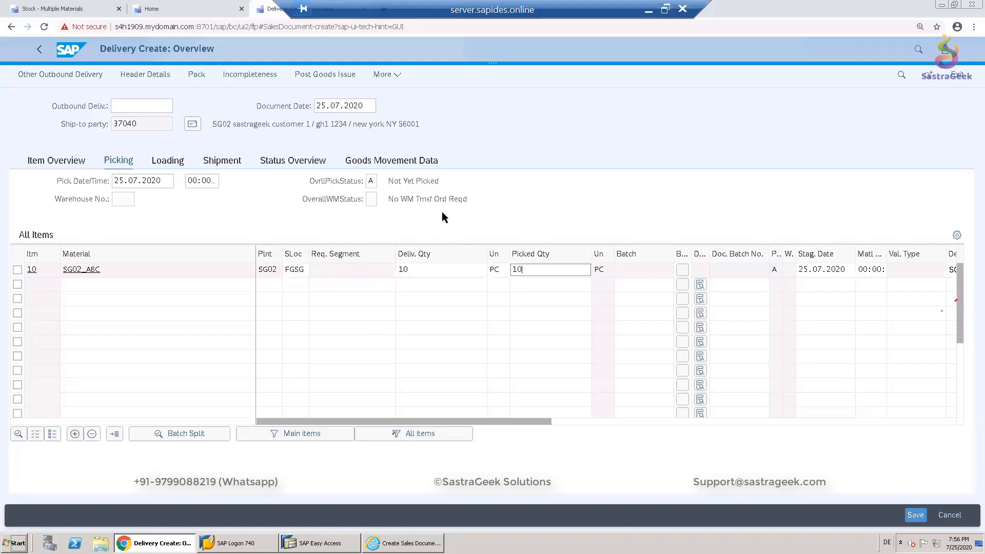
click(550, 205)
click(328, 75)
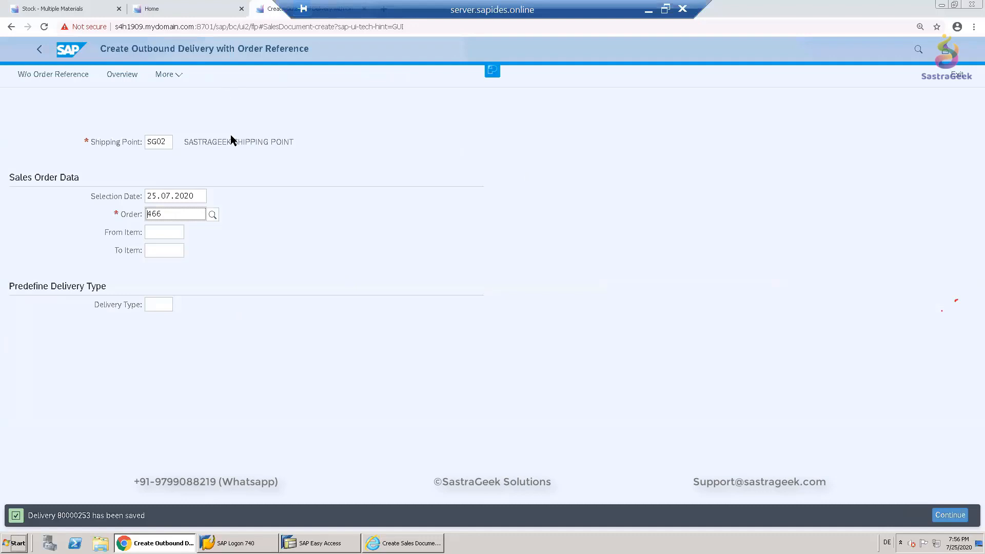
- Refresh the SG02_ABC stock list and compare unrestricted stock between the special stock and FGSG storage location rows
click(53, 13)
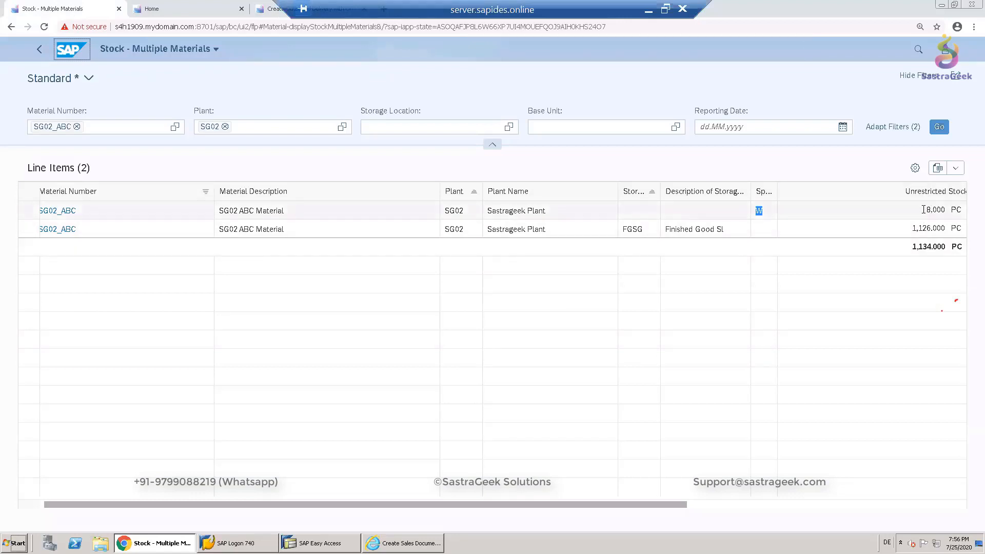
drag(926, 209, 941, 230)
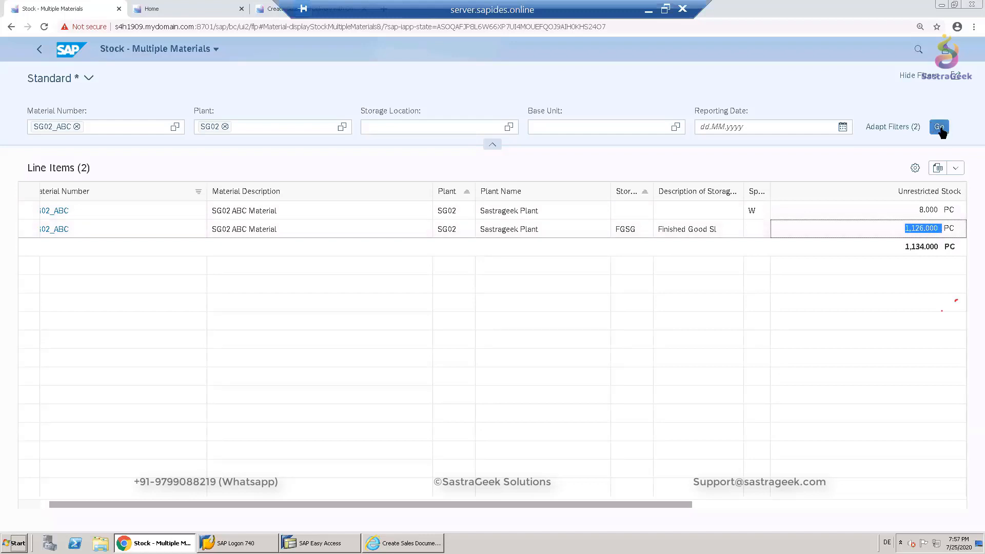
click(940, 130)
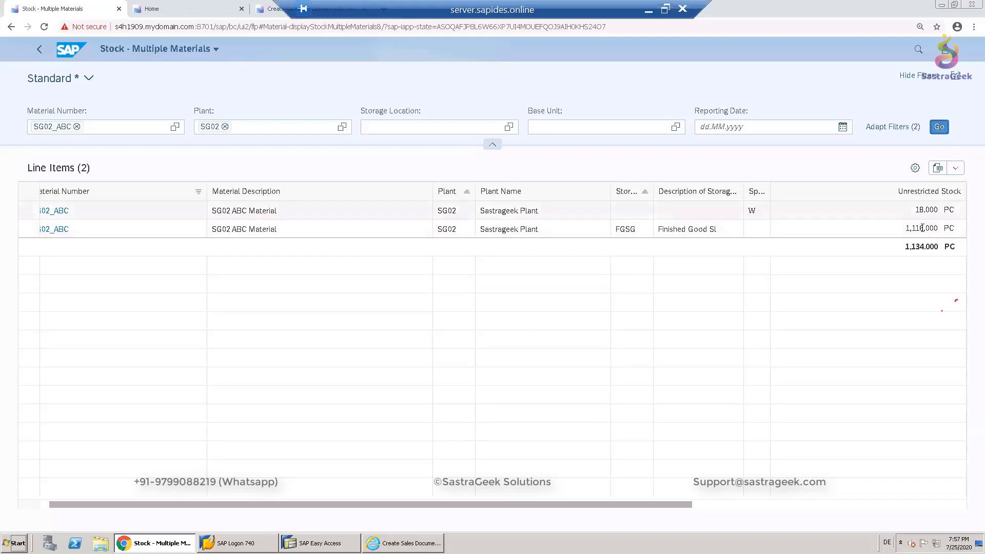
drag(923, 228, 916, 228)
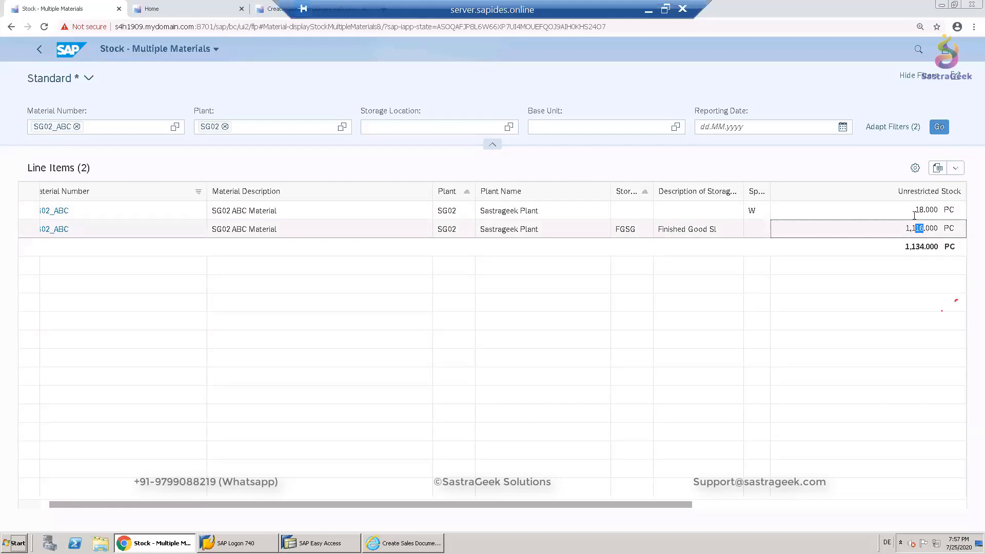
drag(920, 210, 945, 209)
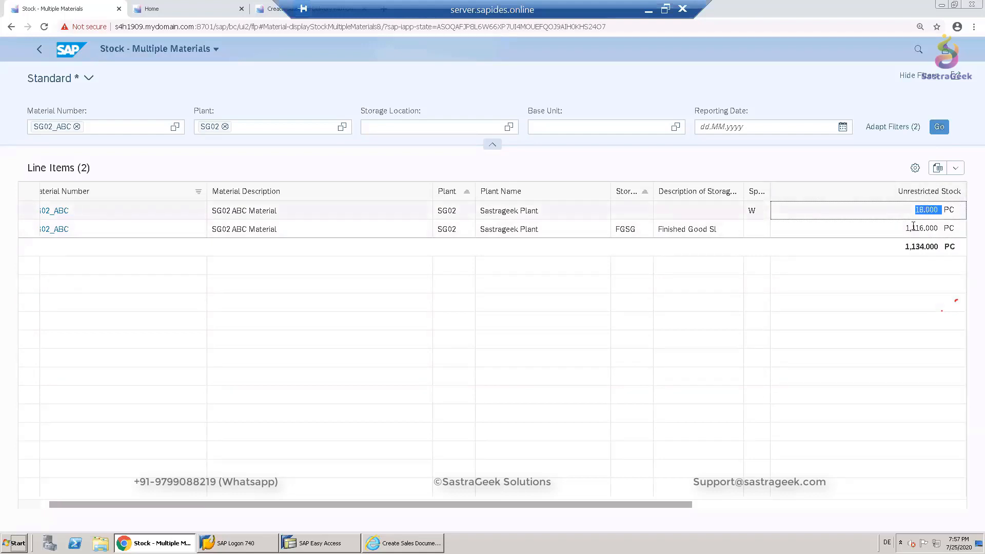
drag(905, 228, 945, 210)
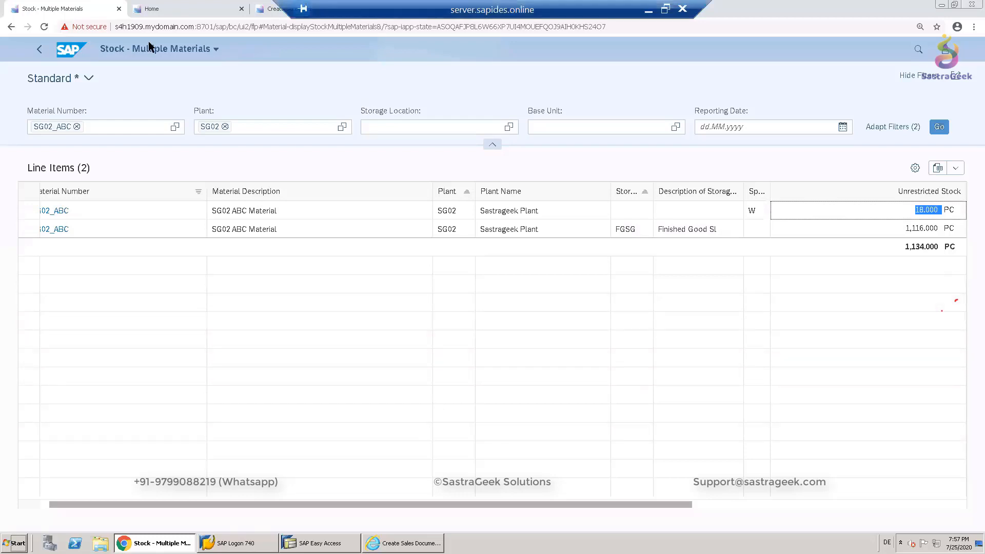
- Return to sales document creation and start a consignment issue with order type KE
key(ctrl+shift+Tab)
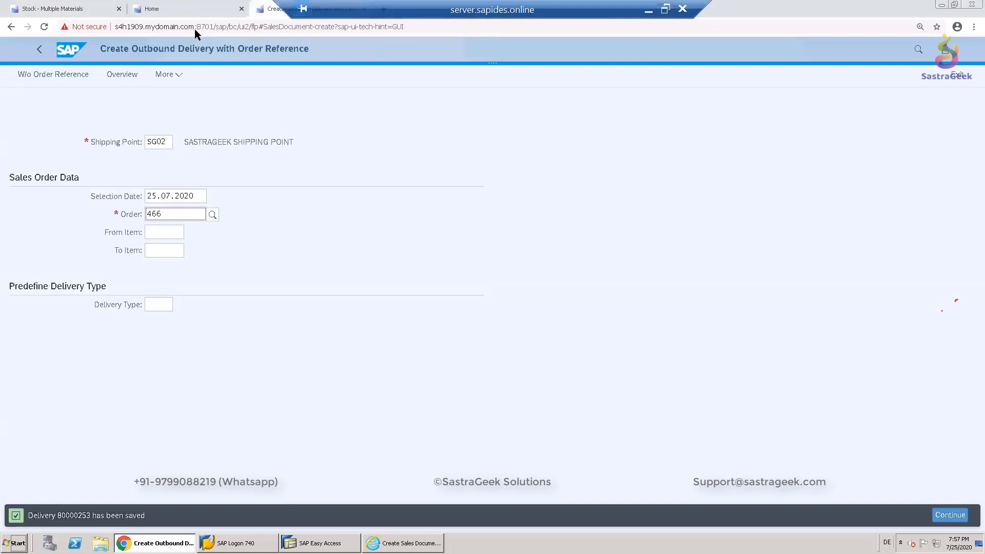
key(ctrl+shift+Tab)
click(80, 163)
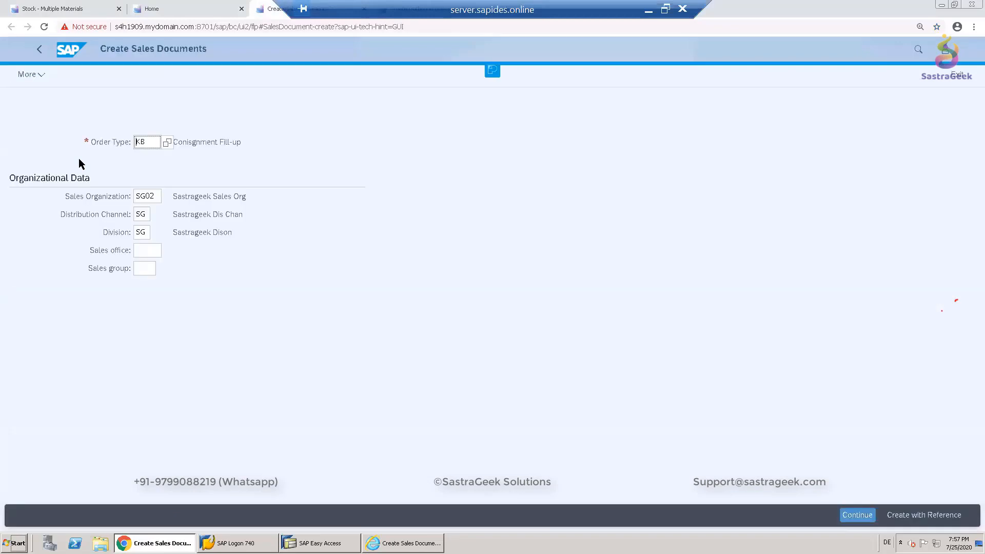
click(152, 143)
key(BackSpace)
text(E)
key(Return)
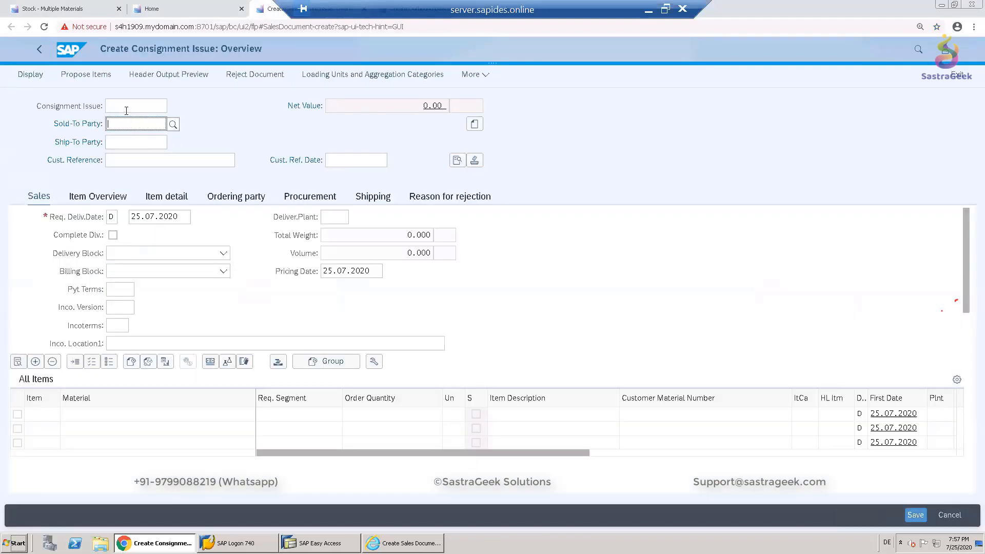
- Enter the Sastrageek customer's number as sold-to party and customer reference Consignment Issue_3, then confirm the header
text(37040)
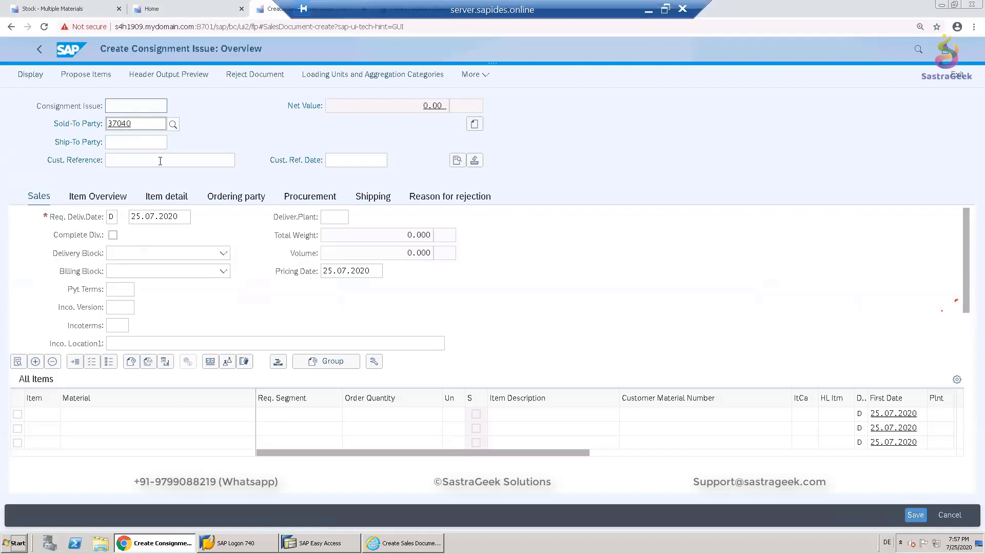
key(Return)
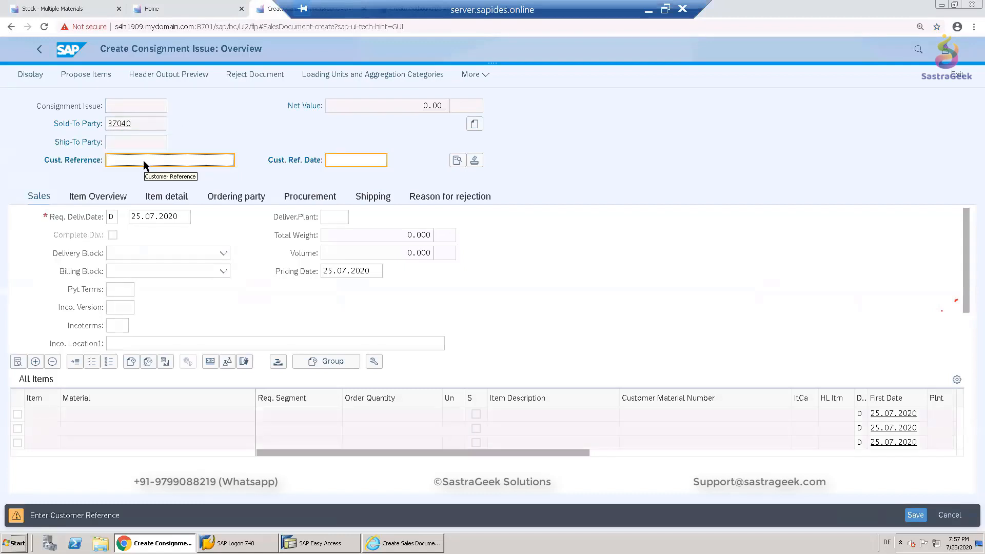
text(Consi)
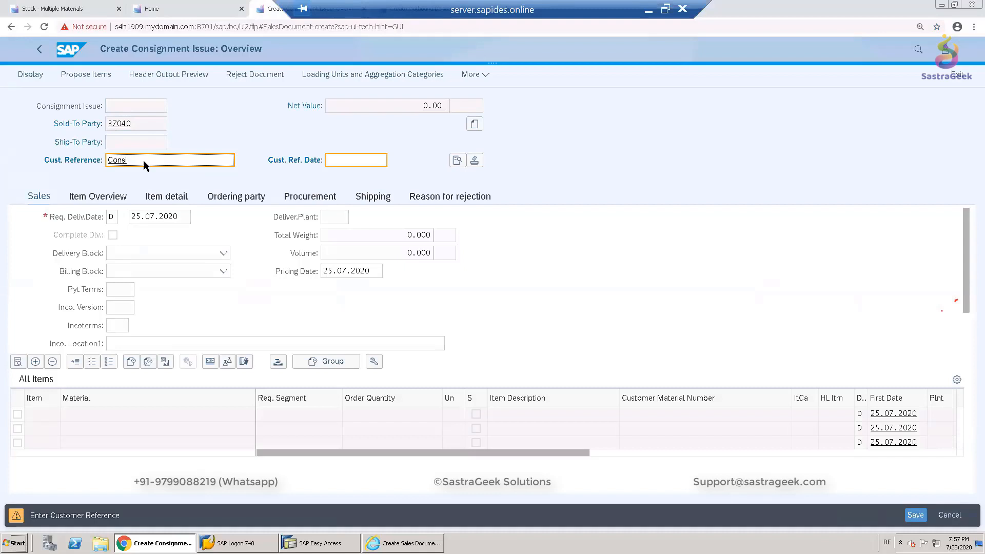
text(gnment Is)
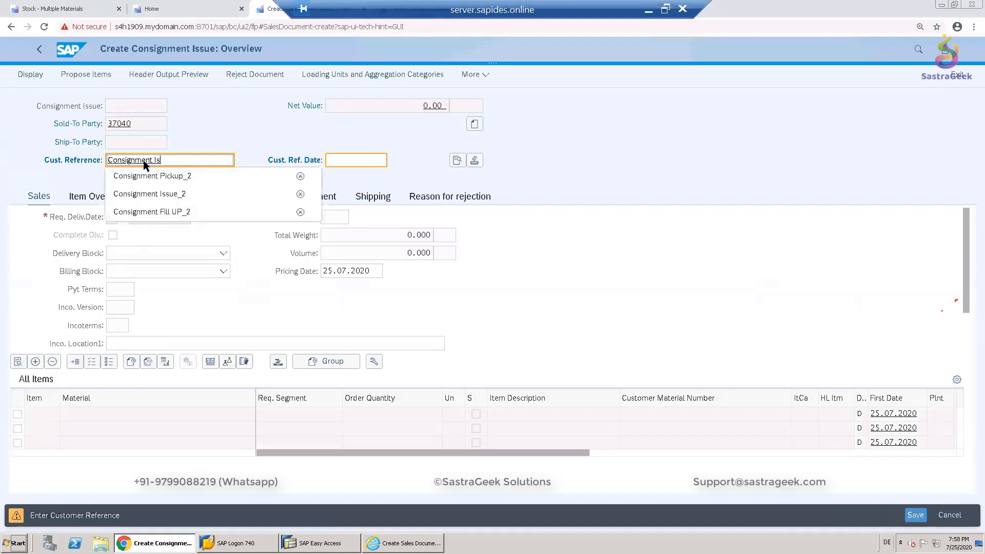
text(sue_1)
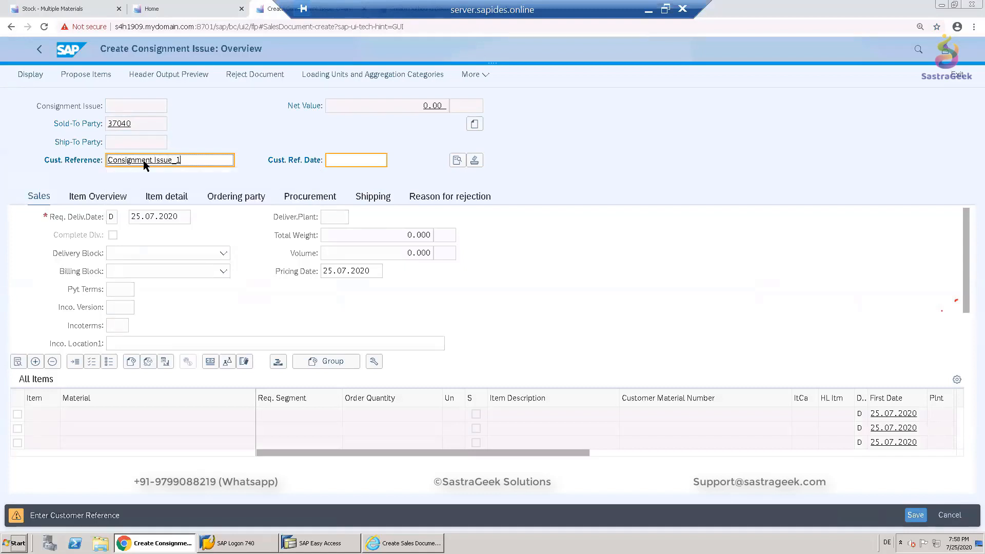
key(BackSpace)
text(3)
key(Return)
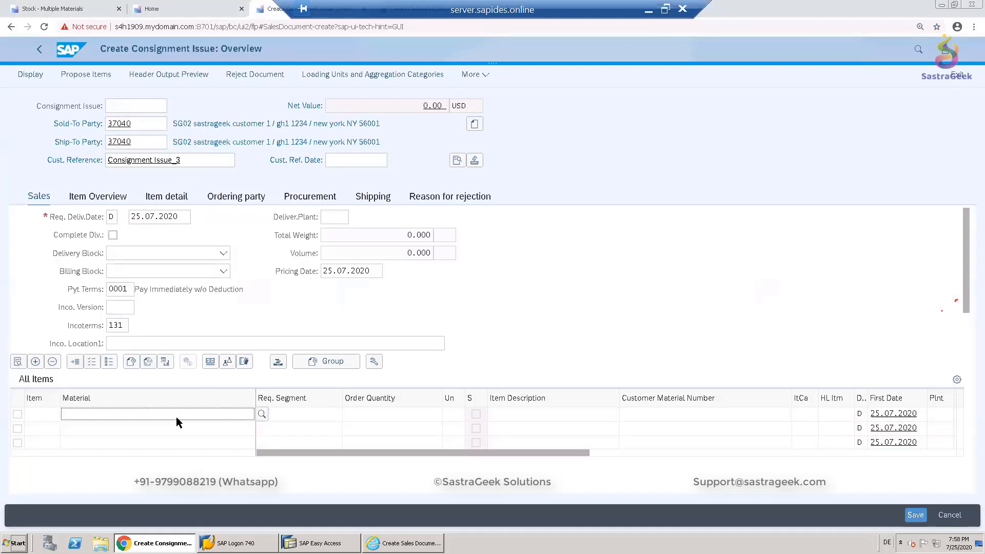
- Add an item for material SG02_ABC with order quantity 5 and confirm it
text(SG)
text(02_A)
click(119, 291)
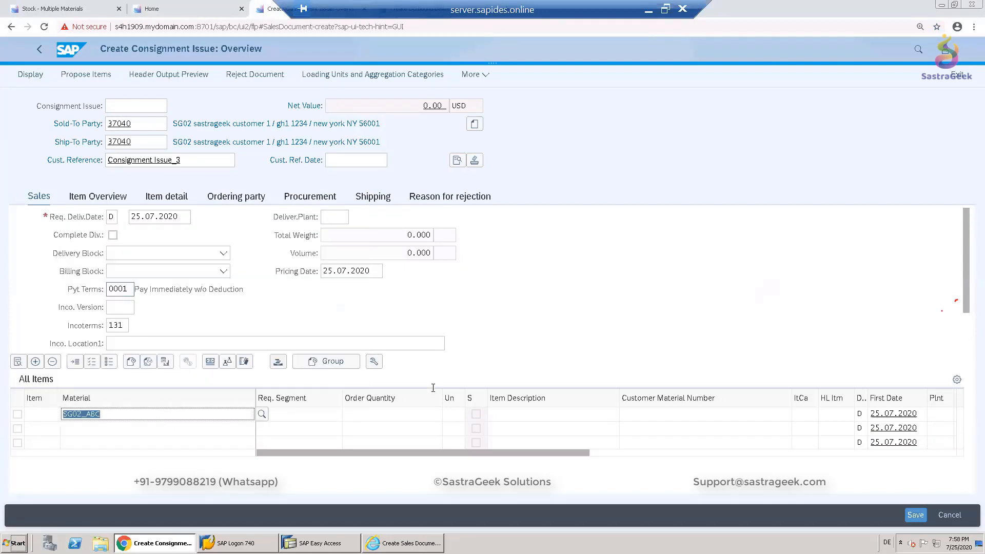
click(414, 418)
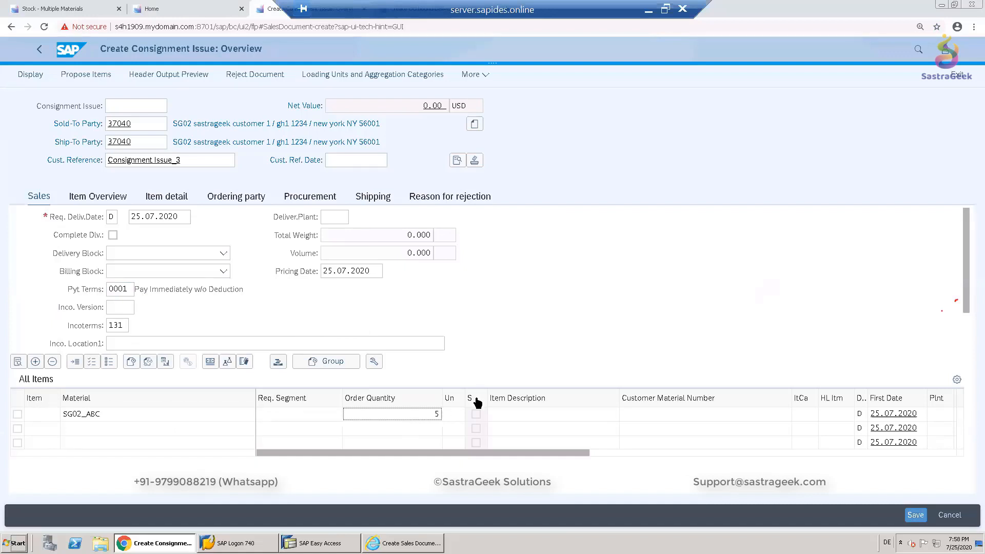
key(Return)
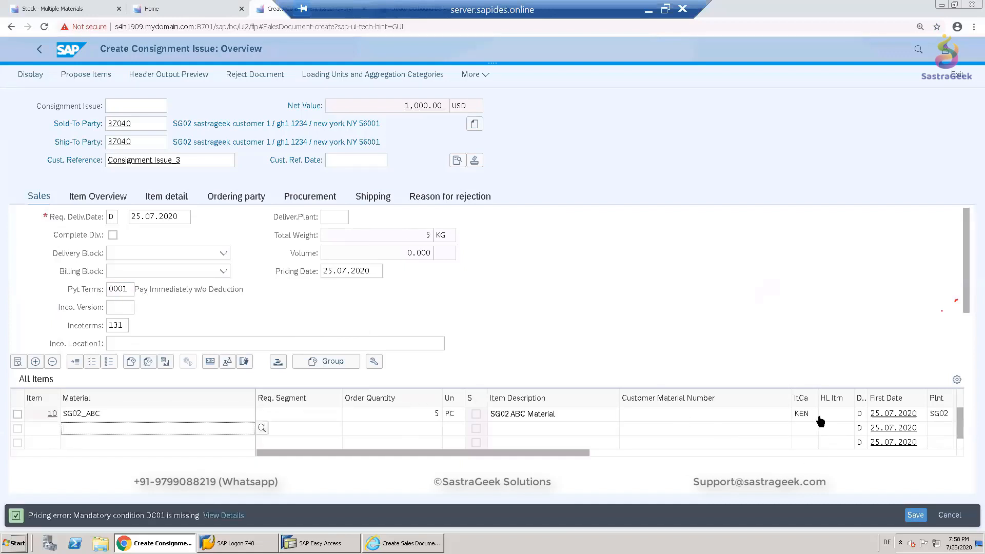
- Examine the issue item's schedule line procurement data, including plant and movement type
click(17, 414)
click(18, 362)
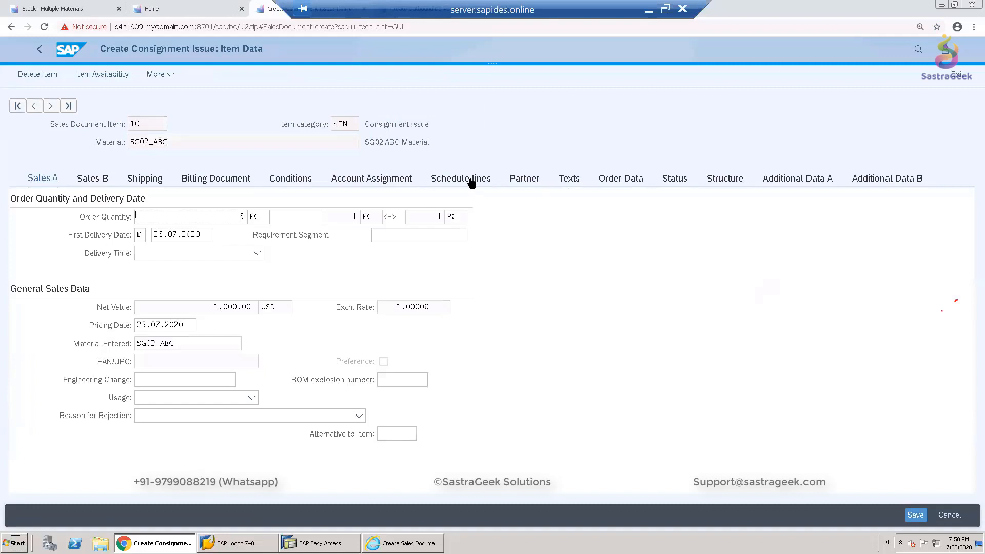
click(471, 181)
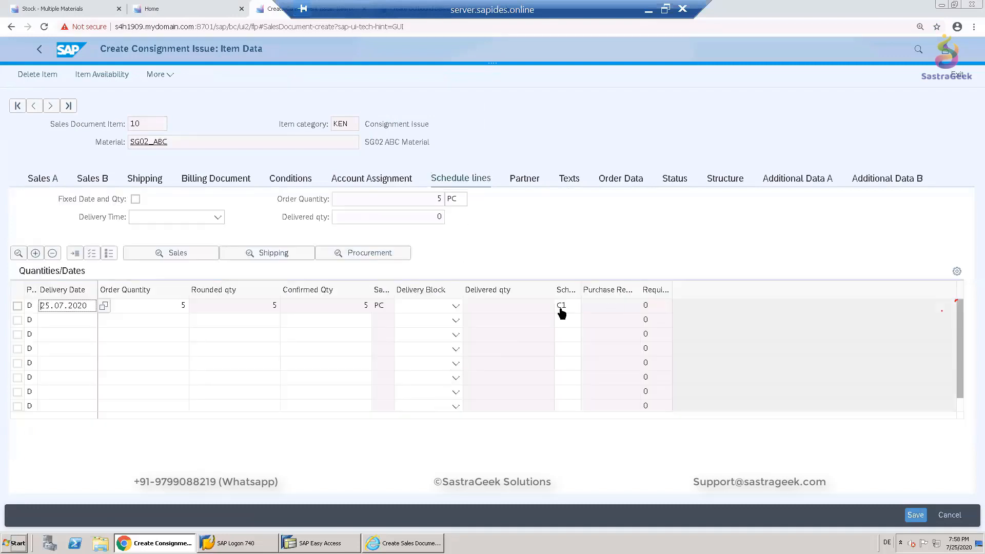
click(353, 253)
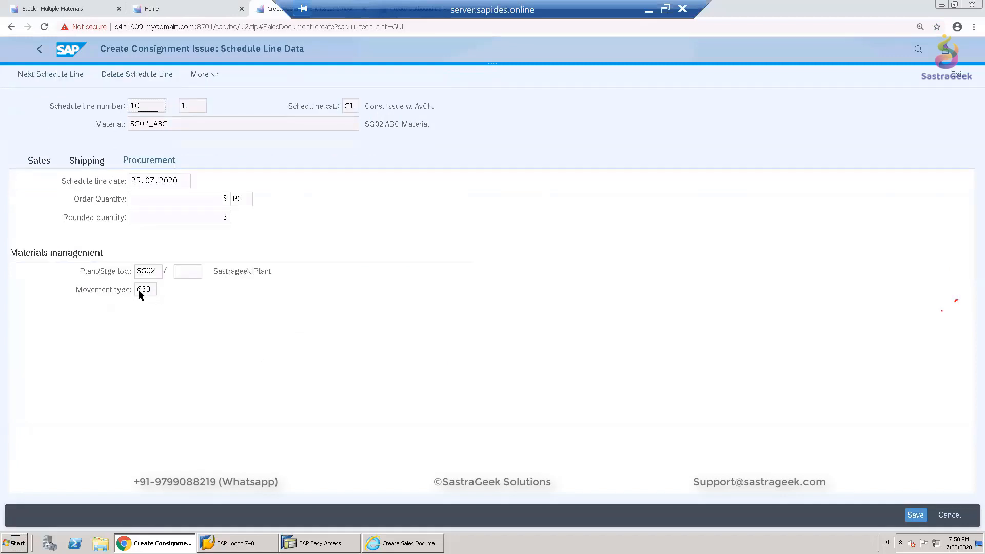
- Add pricing condition DC01 with amount 1 to the consignment issue item
click(39, 51)
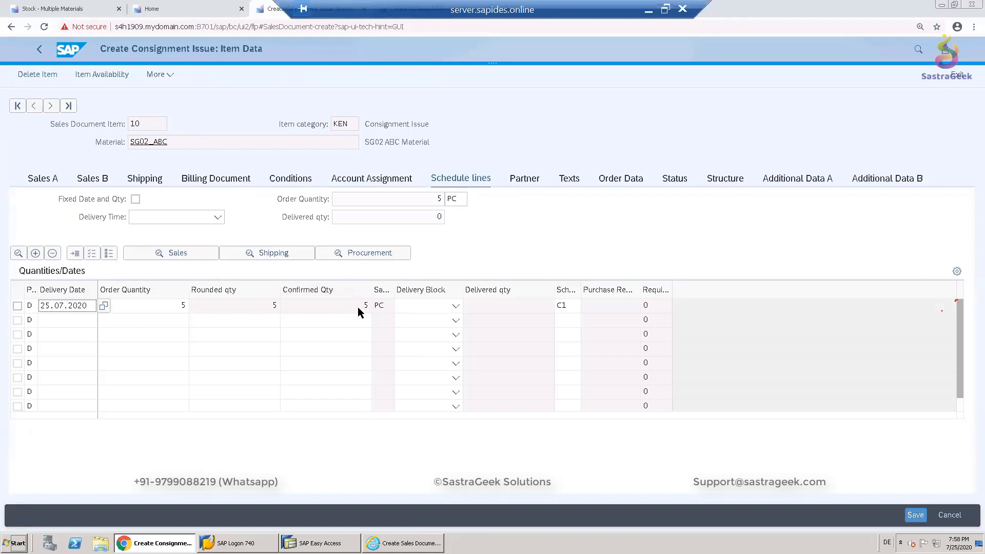
click(296, 180)
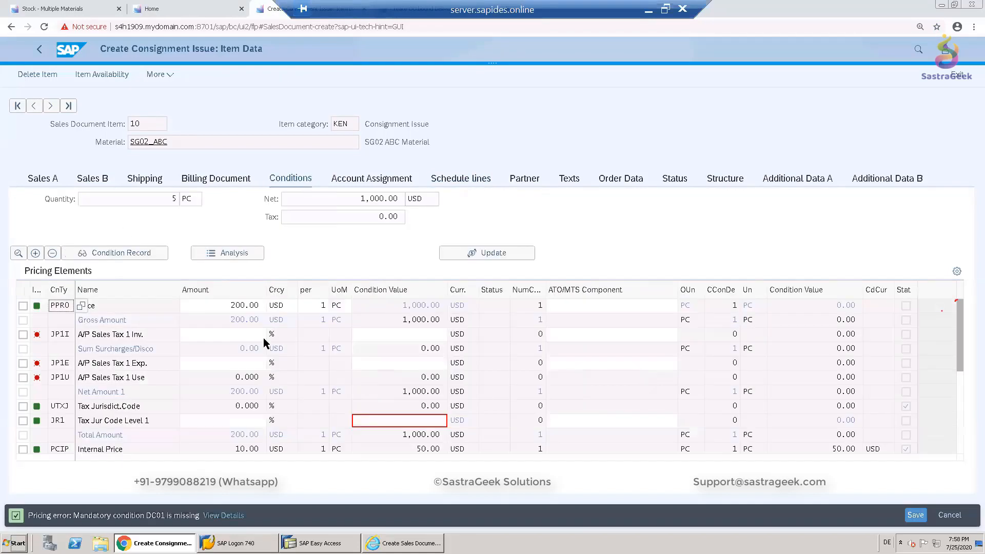
scroll(126, 408, down, 1)
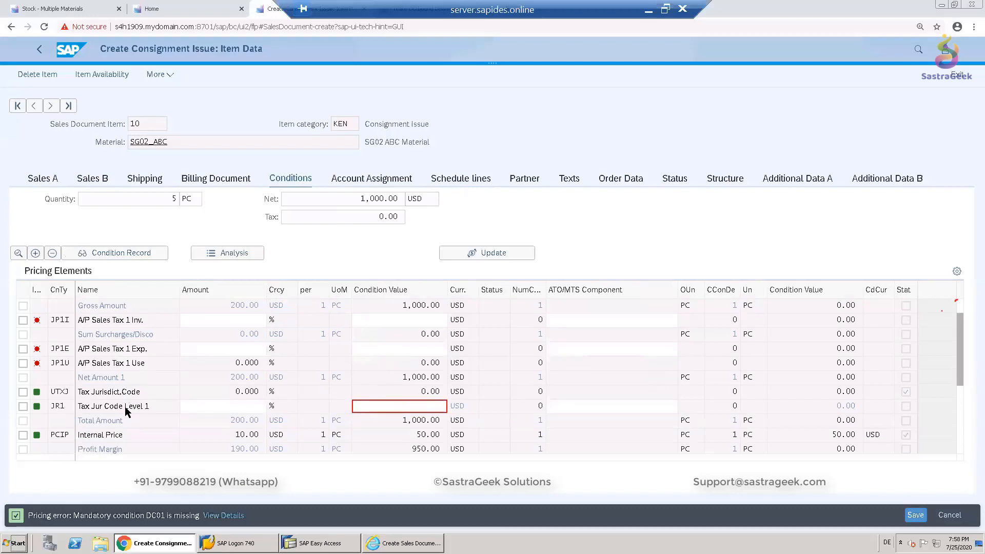
scroll(125, 407, down, 1)
scroll(65, 441, down, 1)
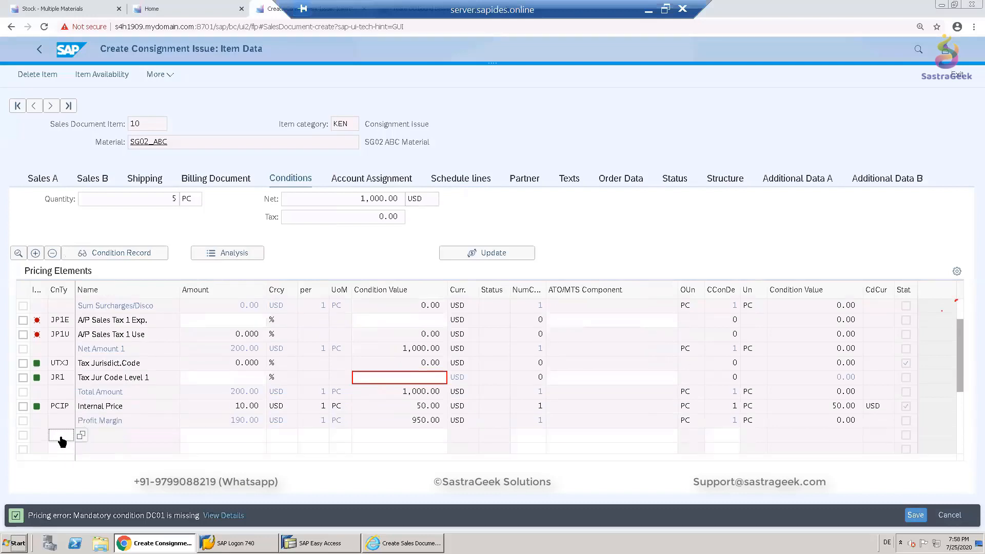
text(DC01)
click(218, 436)
text(1)
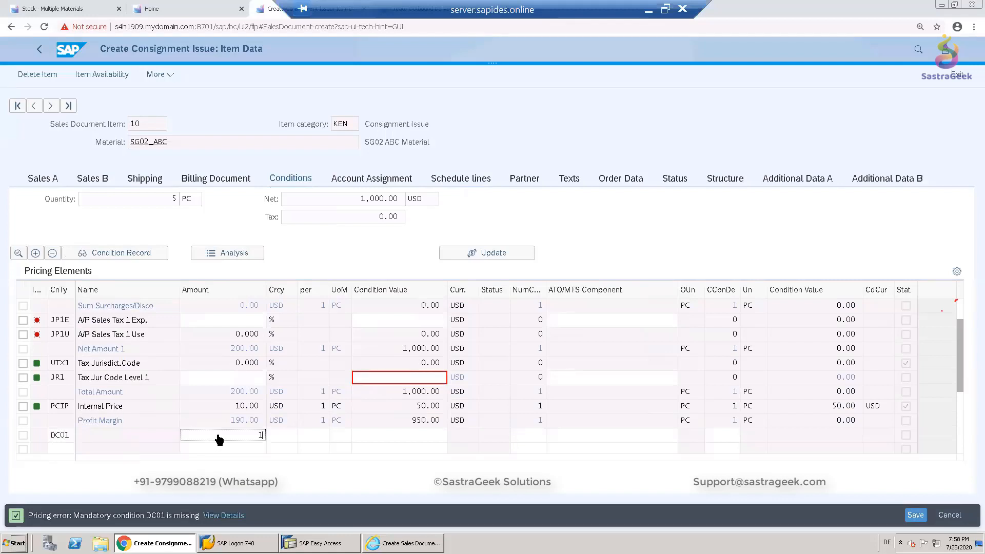
key(Return)
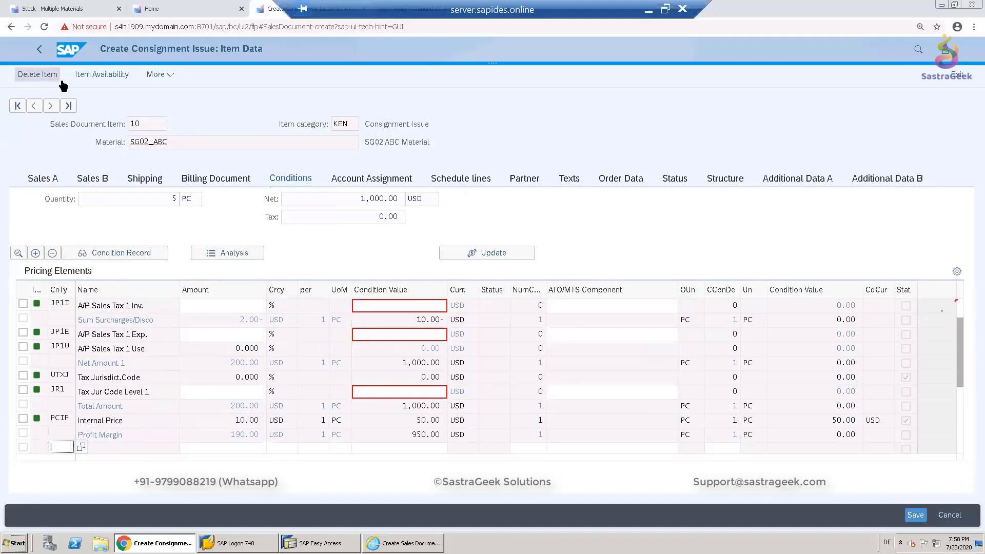
- Return to the overview and save the consignment issue
click(40, 50)
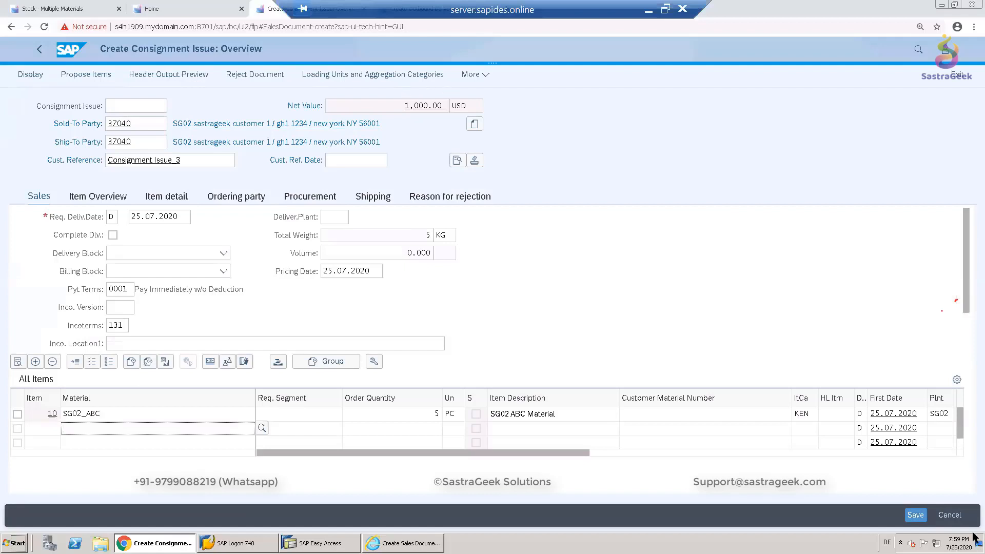
click(914, 516)
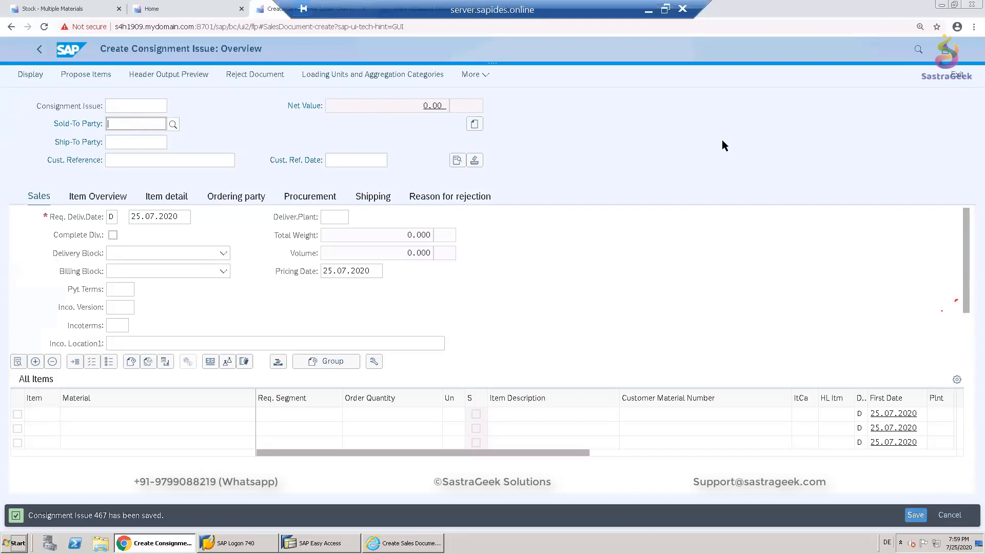
- Start creating an outbound delivery for the saved consignment issue at shipping point SG02
click(485, 76)
mouse_move(451, 147)
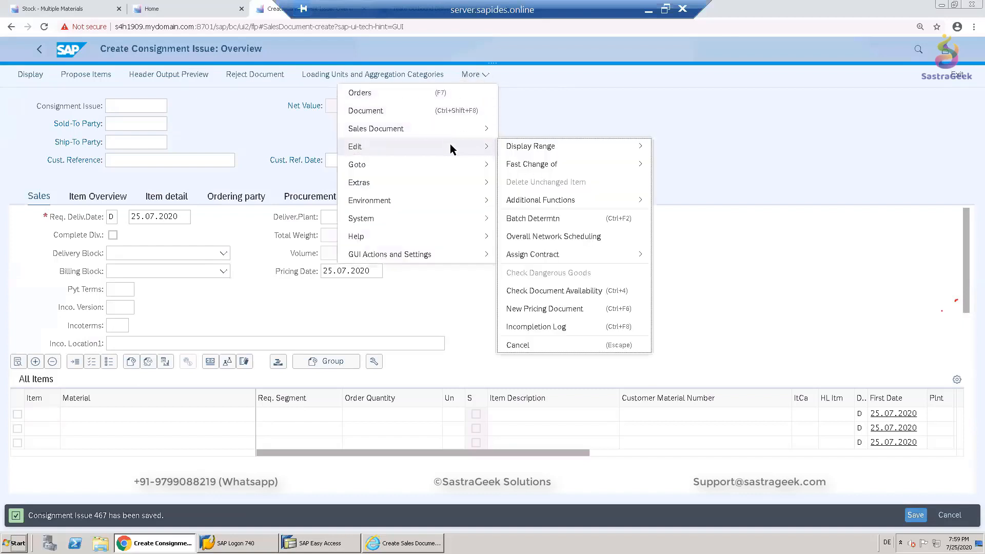
mouse_move(442, 127)
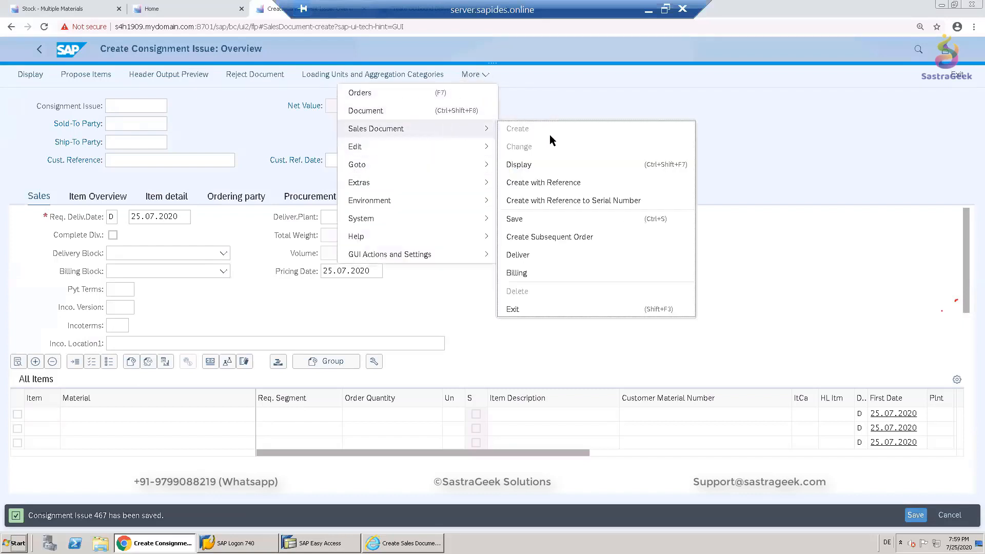
click(541, 251)
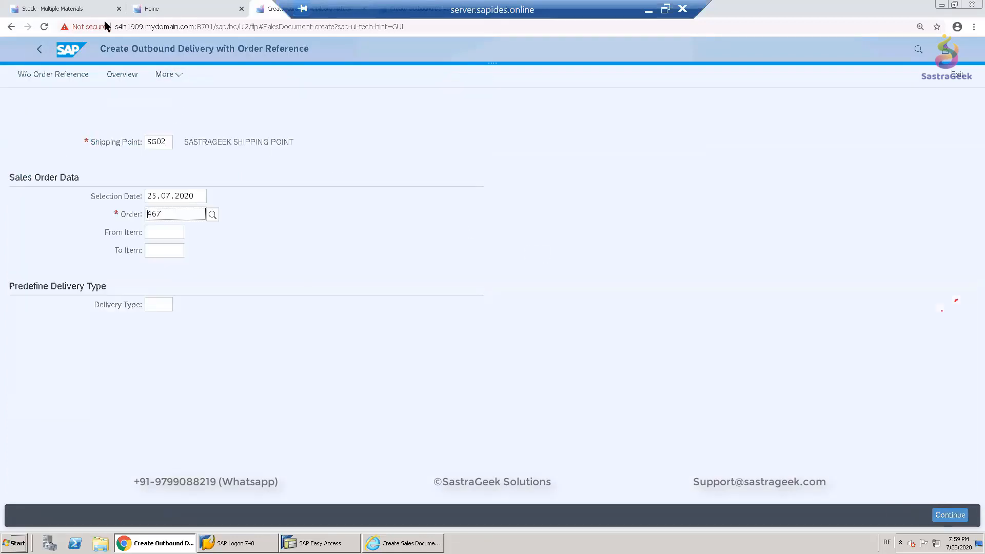
click(152, 8)
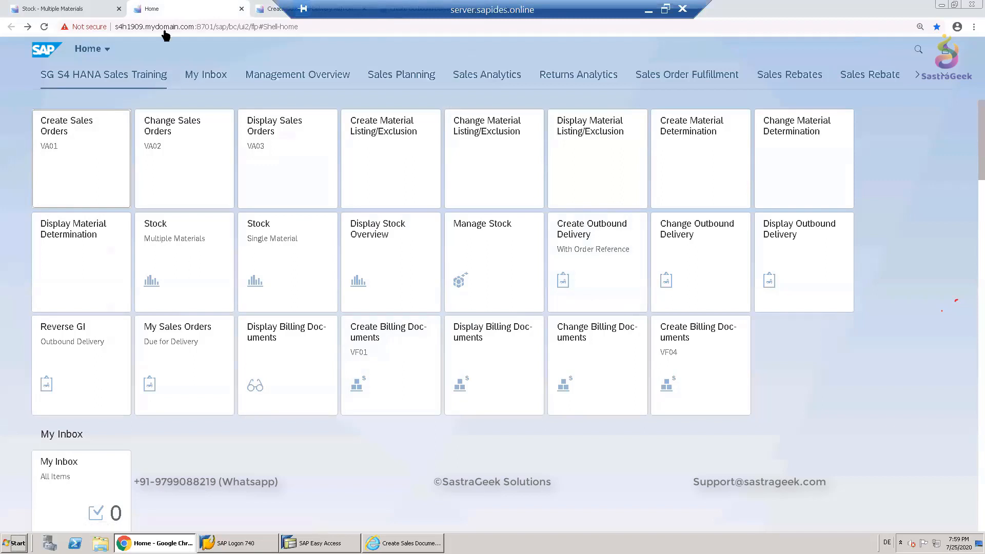
click(272, 9)
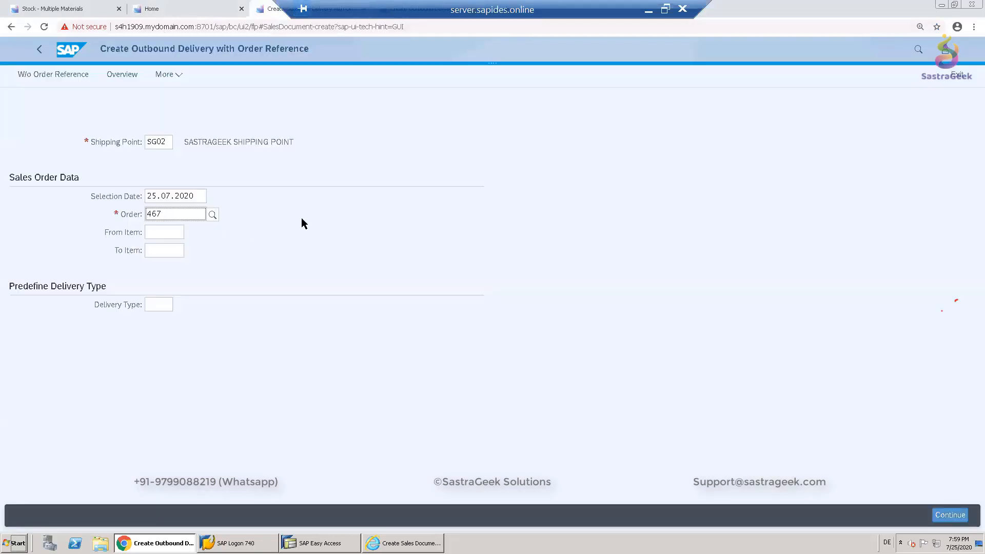
key(Return)
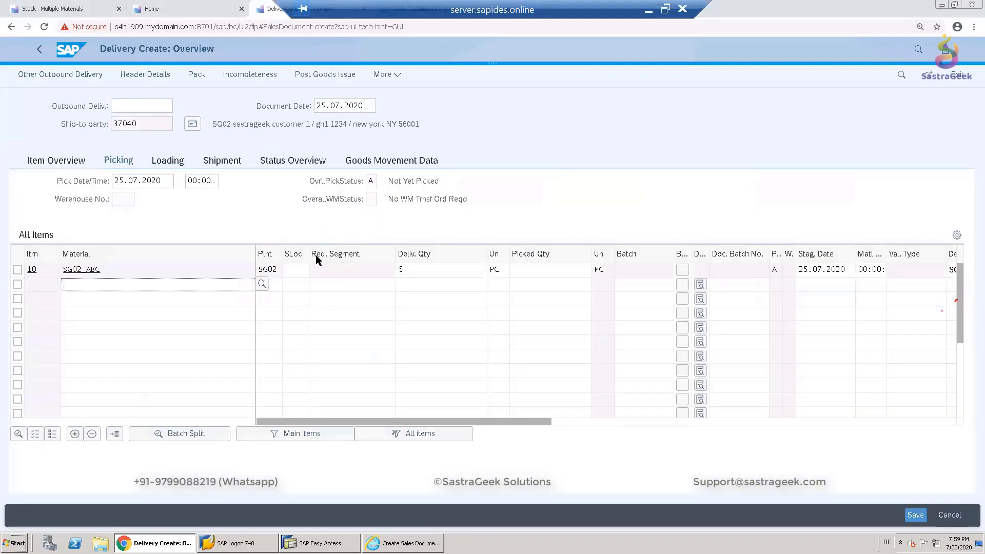
- Set storage location FGSG and picked quantity 5 on the delivery item, then post goods issue
click(295, 276)
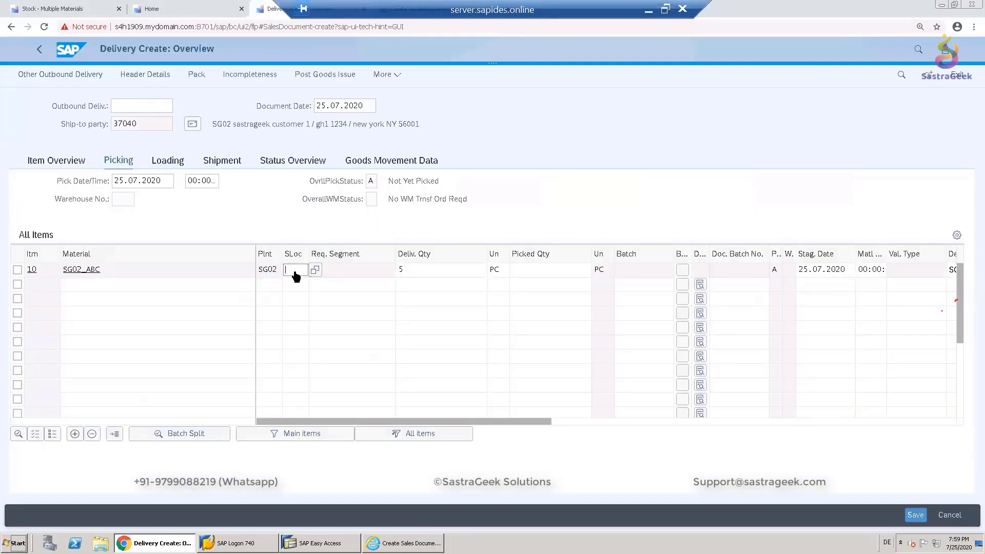
text(FGSG)
click(551, 282)
text(5)
key(Return)
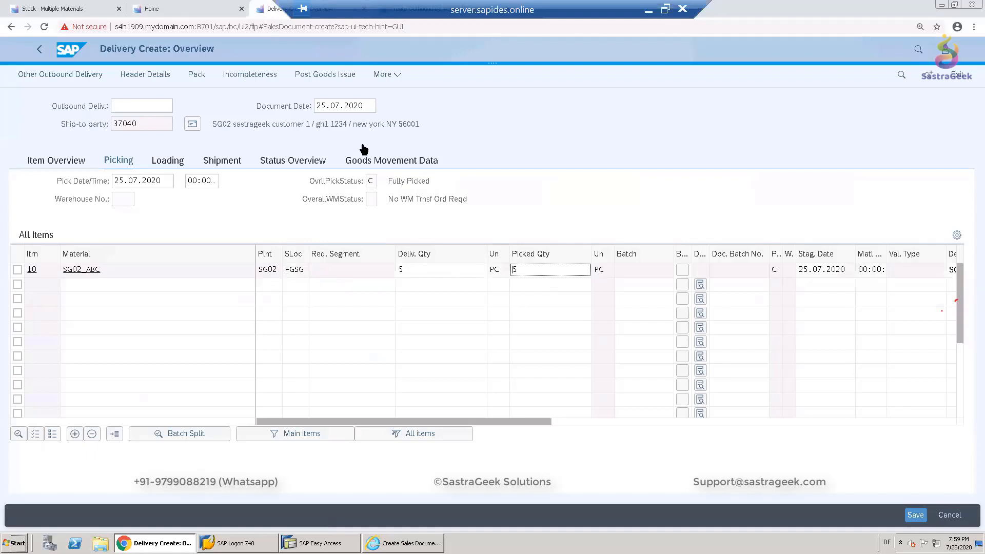
click(306, 78)
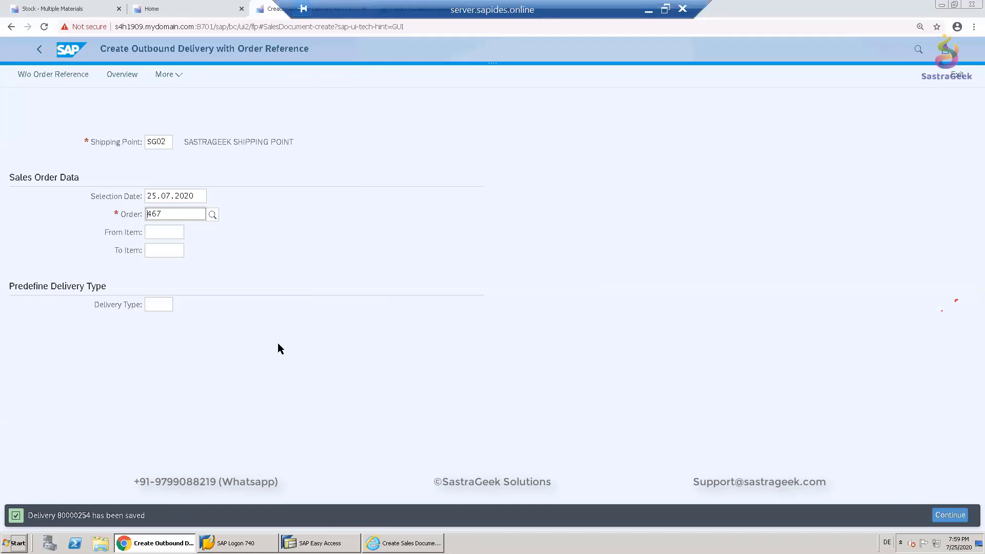
- Refresh the SG02_ABC stock list at plant SG02 and inspect the special stock quantity
click(54, 9)
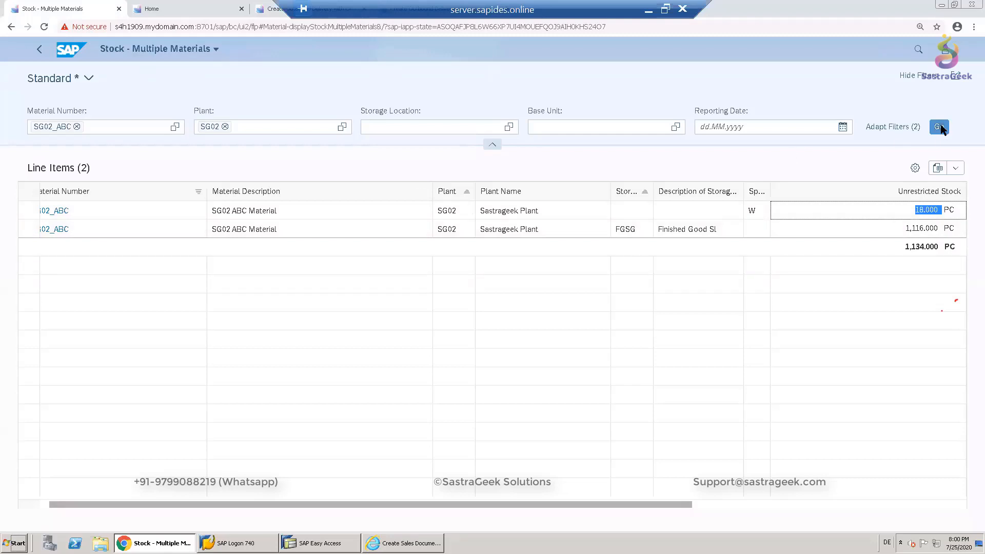
click(940, 127)
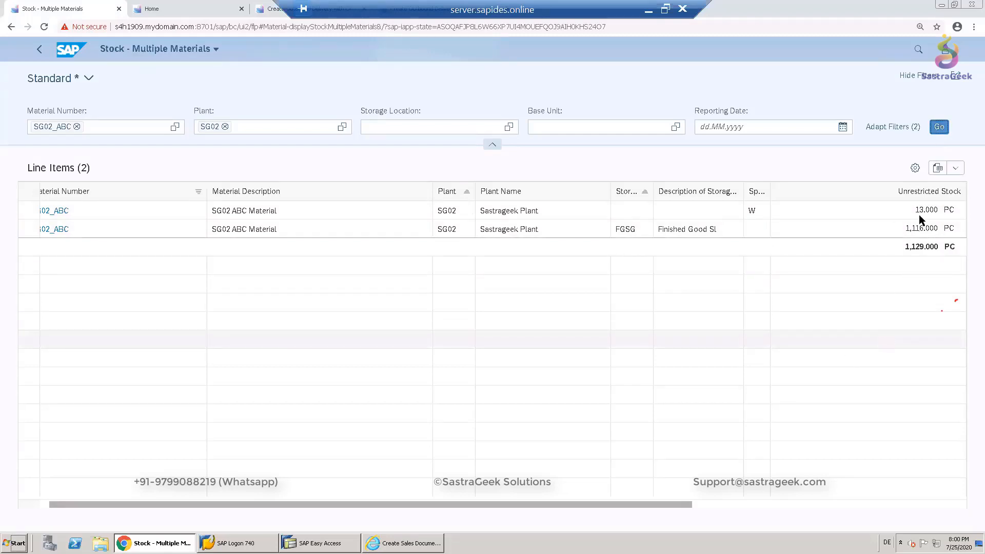
double_click(931, 210)
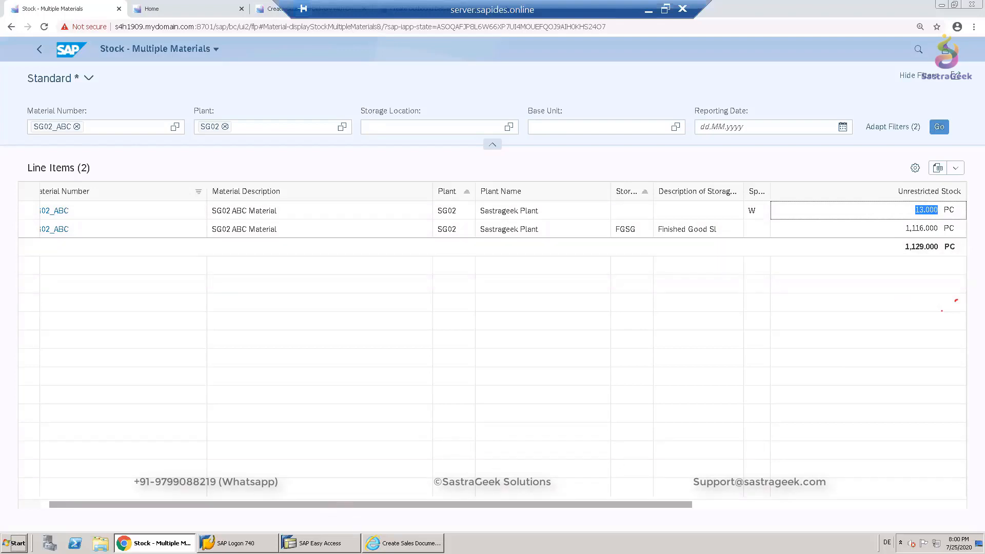
- Return to sales document creation and start a consignment return with order type KR
mouse_move(320, 542)
click(272, 9)
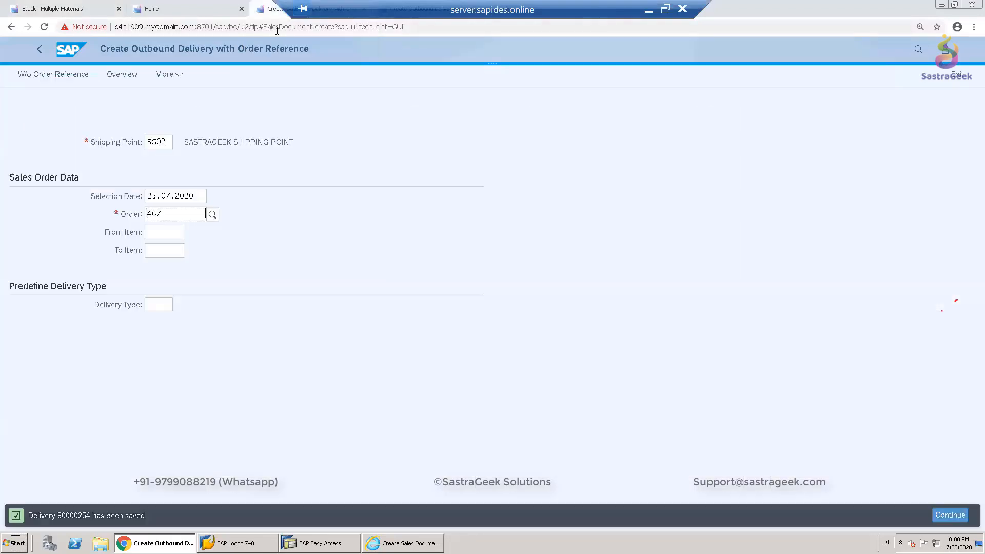
click(180, 9)
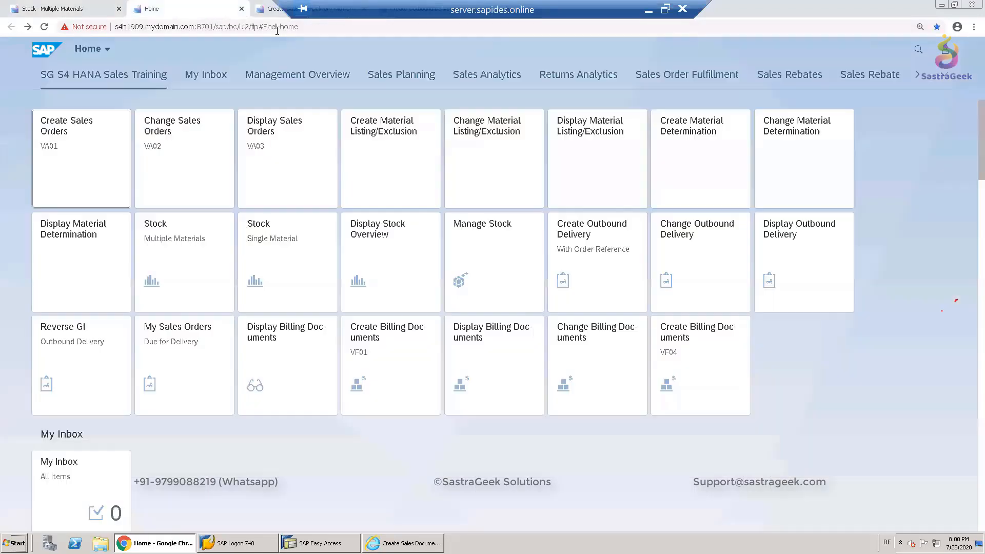
click(82, 152)
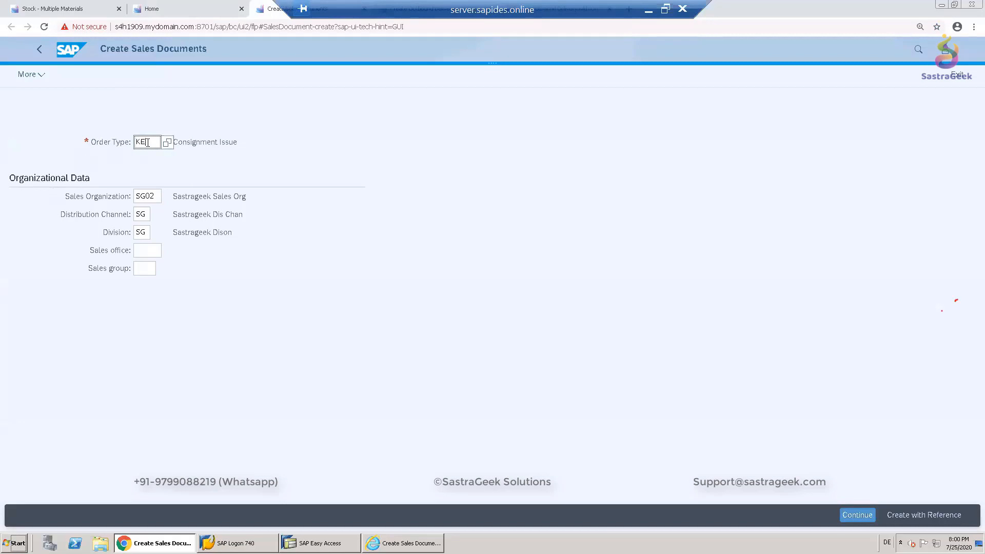
text(R)
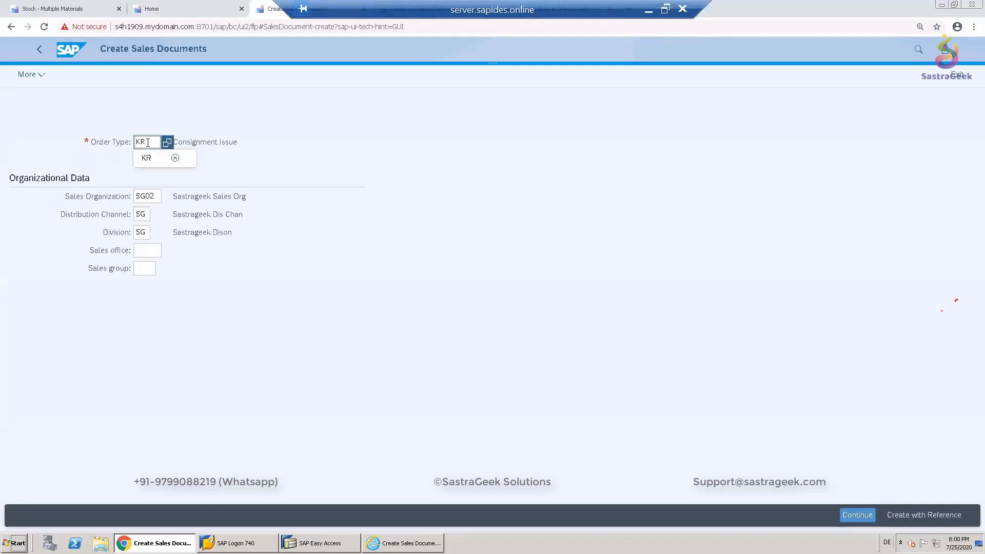
click(178, 165)
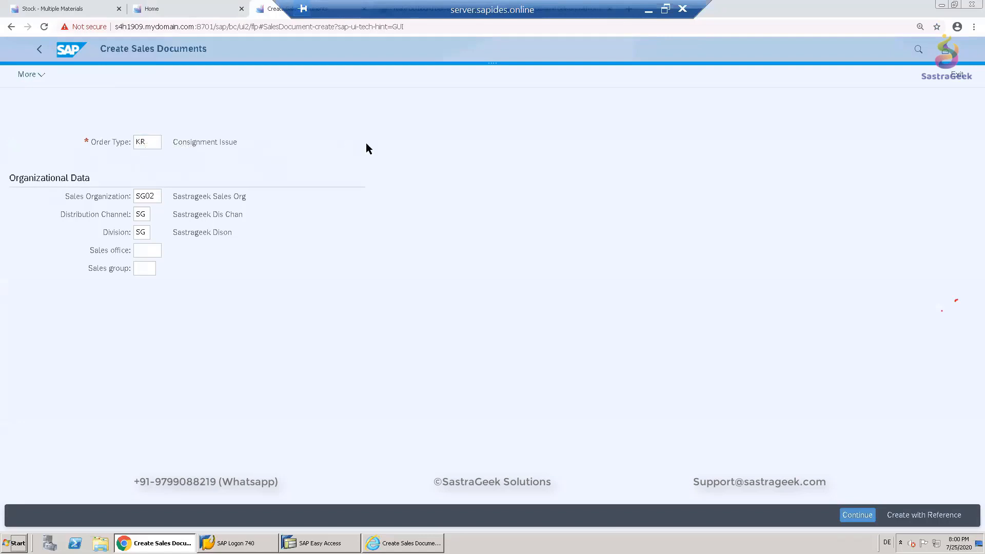
key(Return)
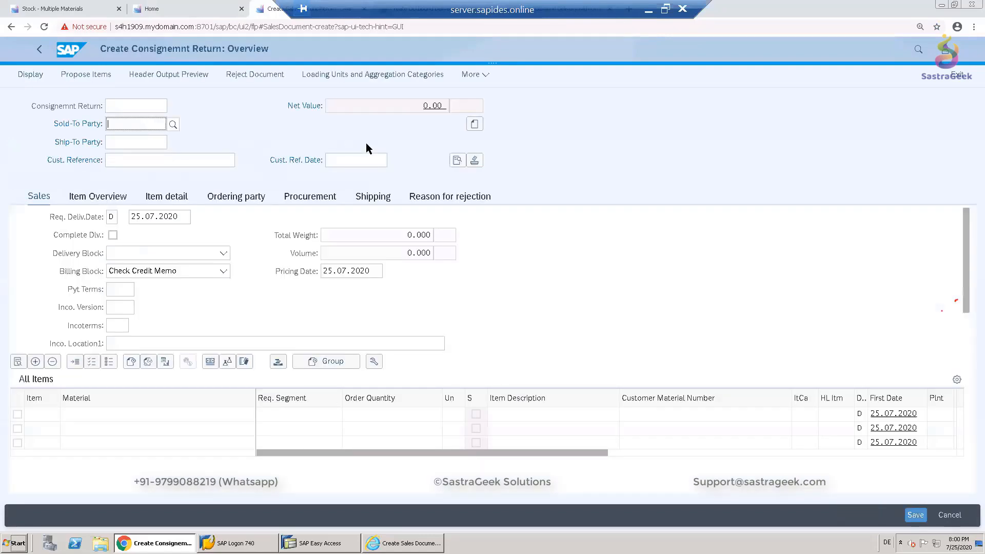
- Enter the Sastrageek customer's number as sold-to party and customer reference Return_3
click(143, 125)
text(37040)
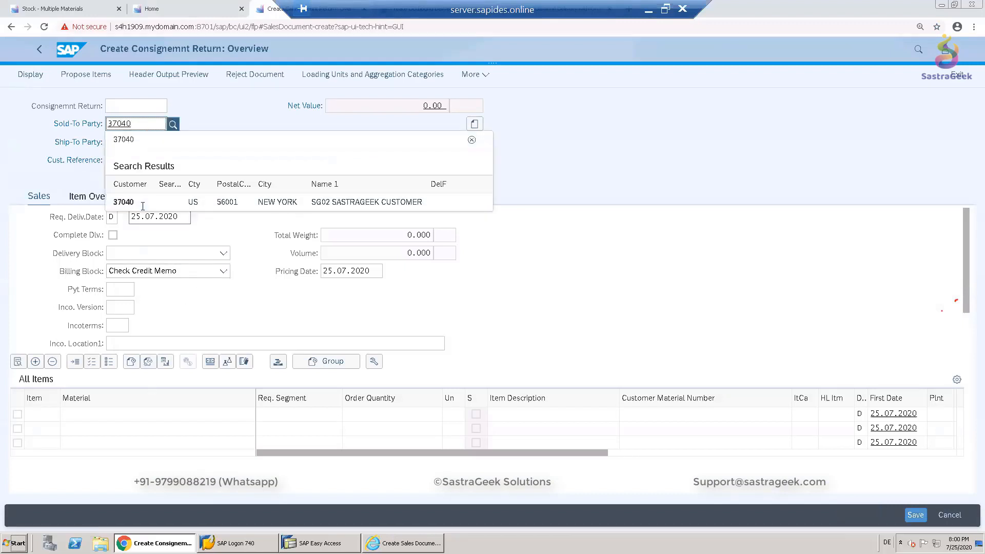
click(144, 201)
click(146, 161)
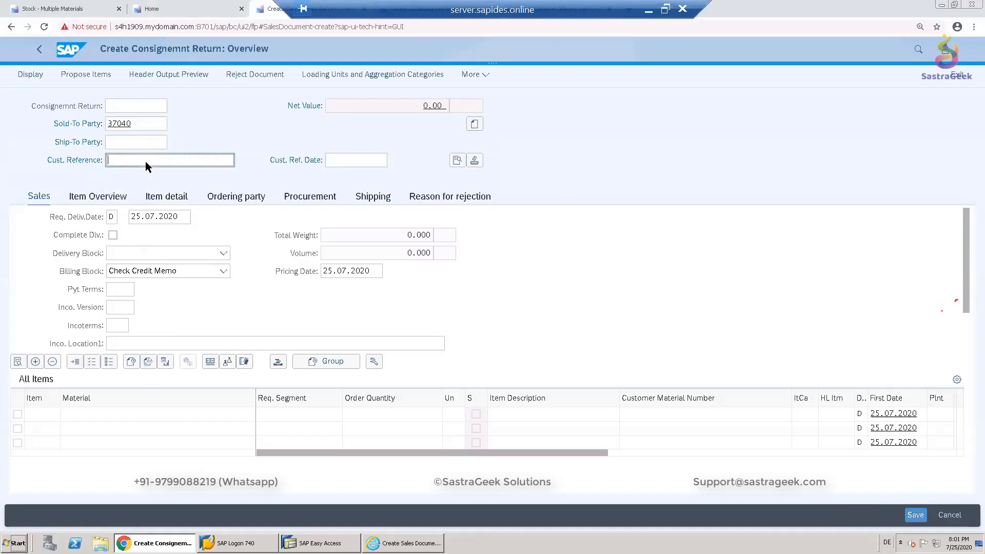
text(REt)
text(eturn)
text(_3)
- Add an item for material SG02_ABC with order quantity 2 and confirm it
click(166, 417)
text(SG)
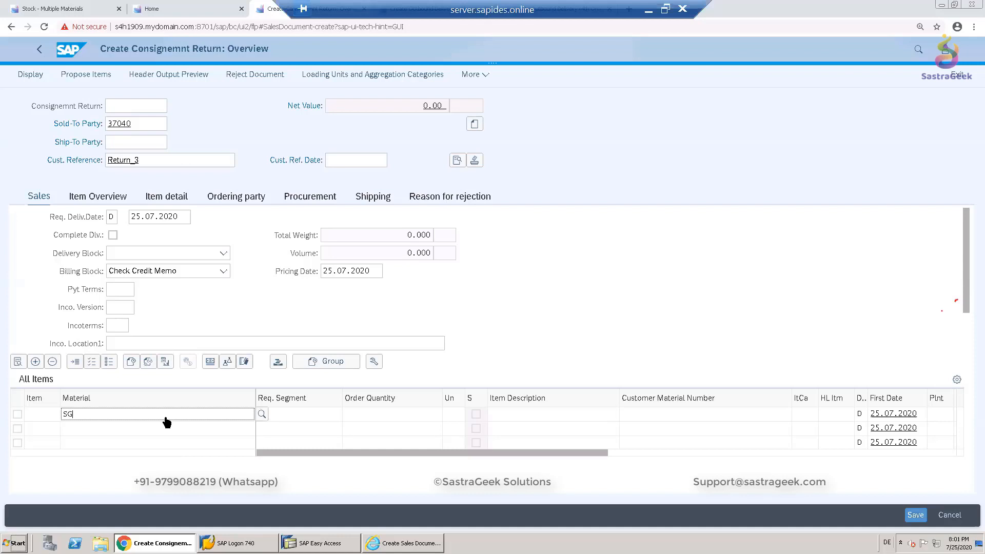
text(02_ABC)
click(397, 416)
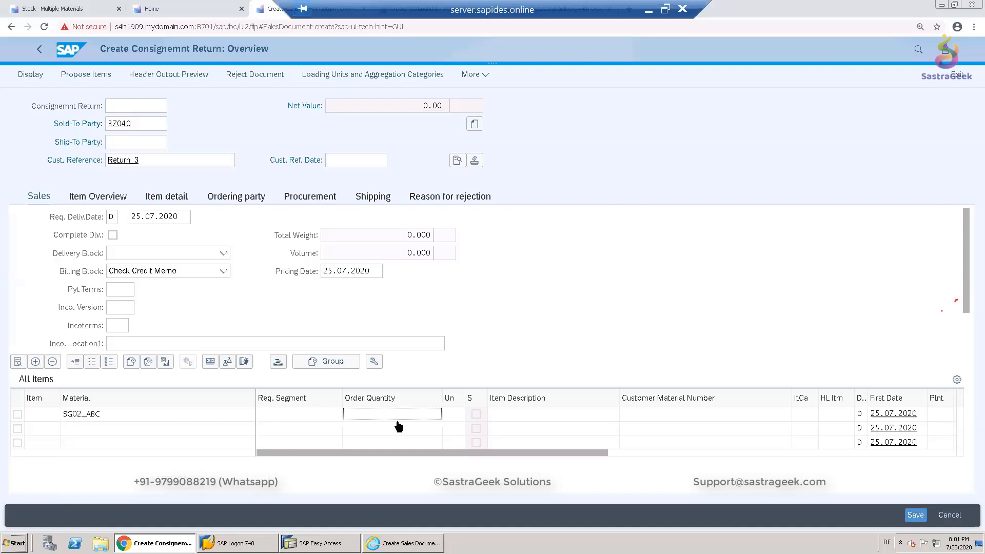
text(2)
key(Return)
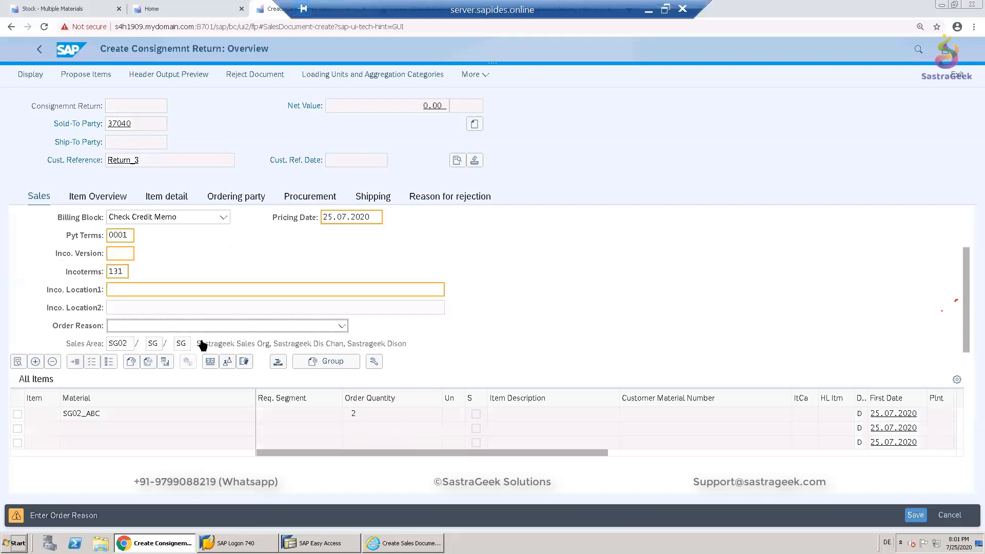
click(125, 273)
key(BackSpace)
key(BackSpace)
key(BackSpace)
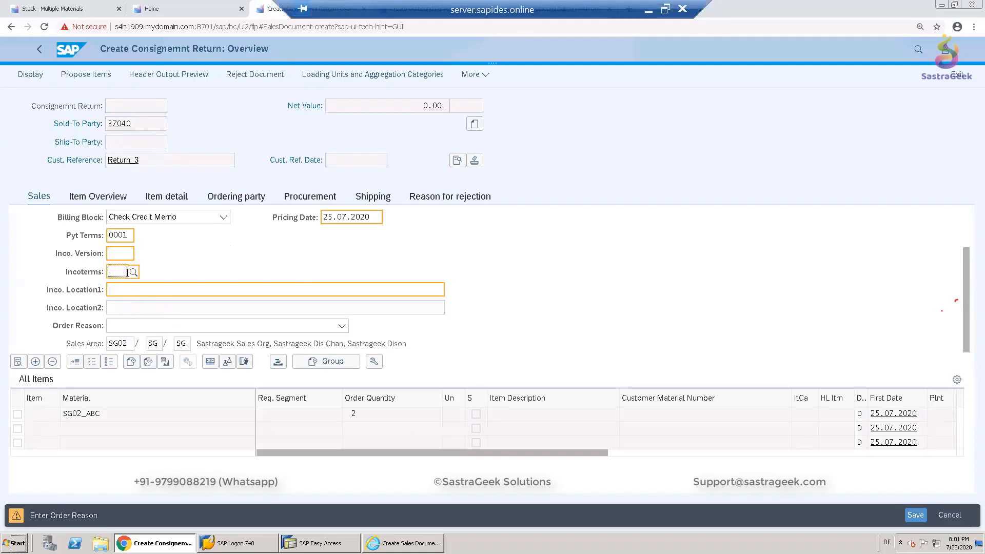
key(Return)
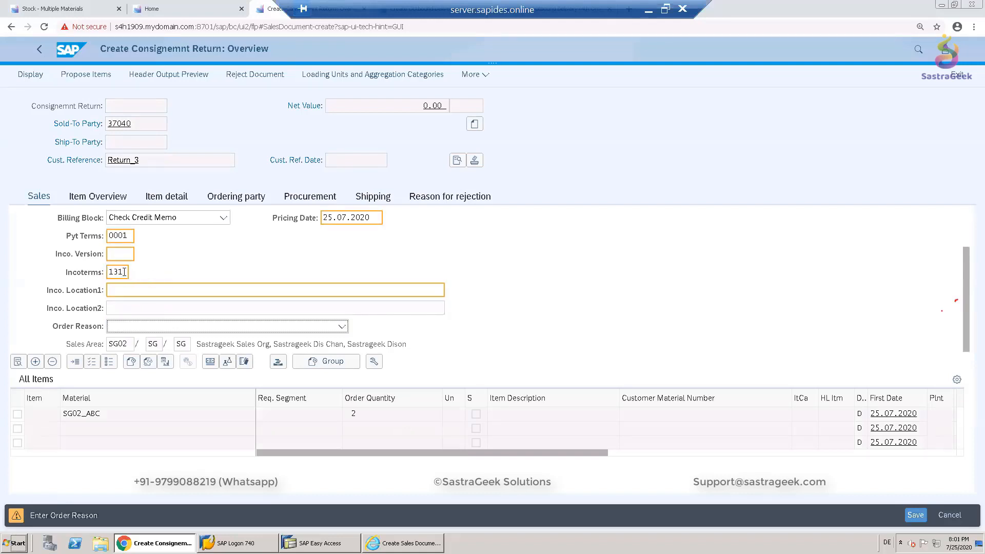
- Set the incoterms to CPT with Hamburg as incoterms location 1
click(124, 272)
click(133, 273)
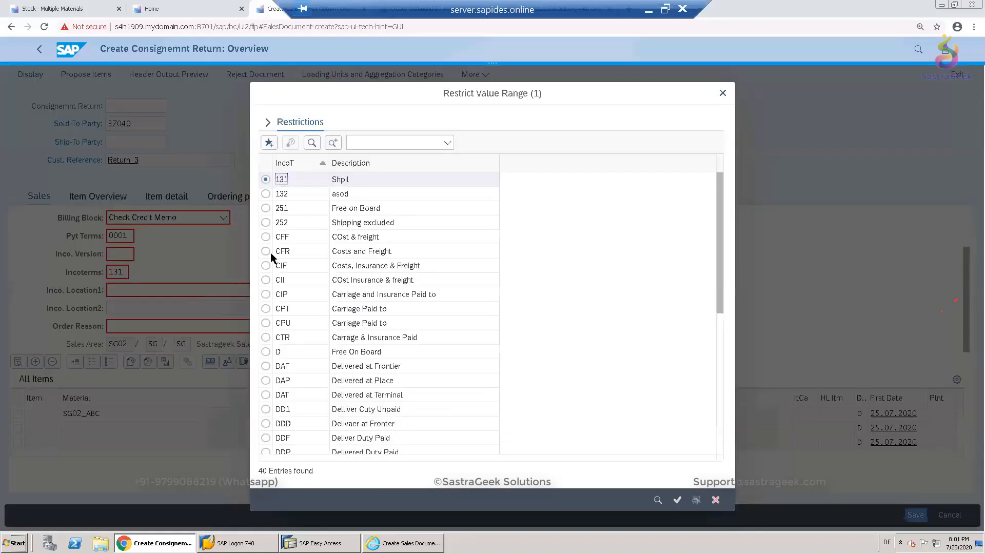
click(266, 309)
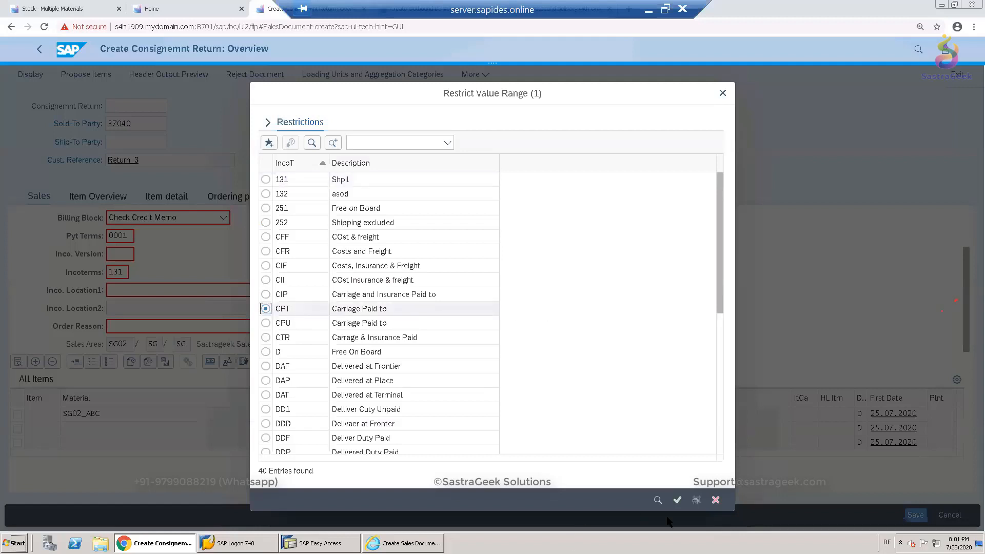
click(678, 500)
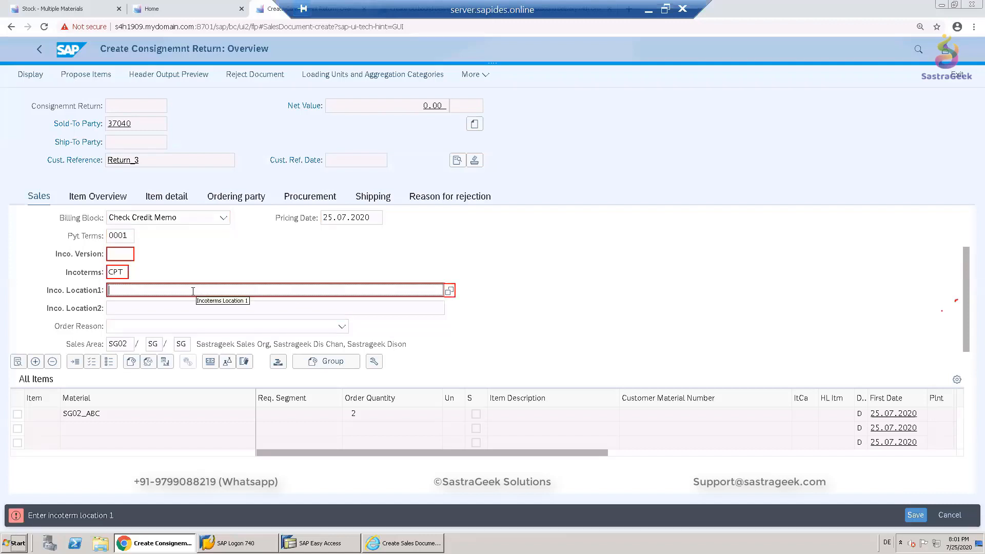
text(Hamburg)
key(Return)
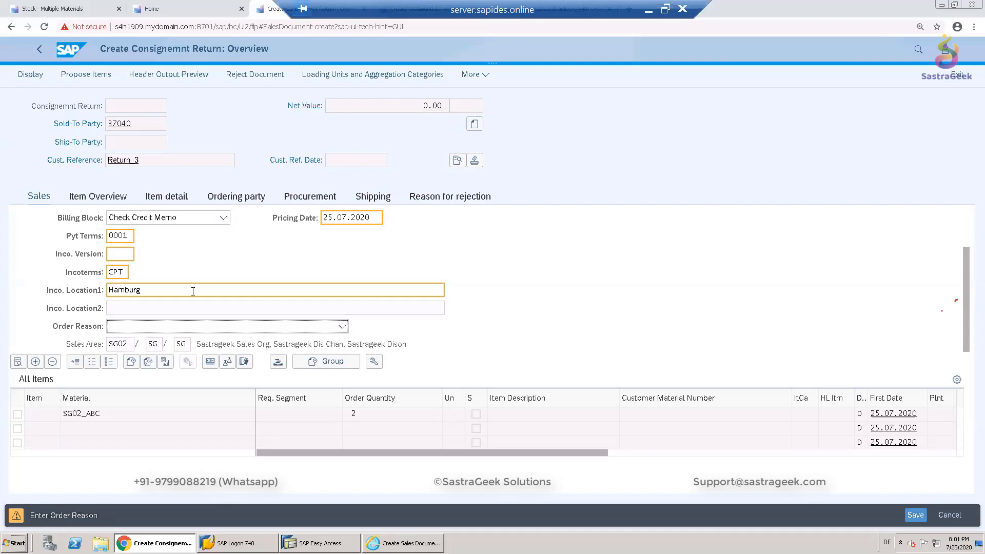
key(Return)
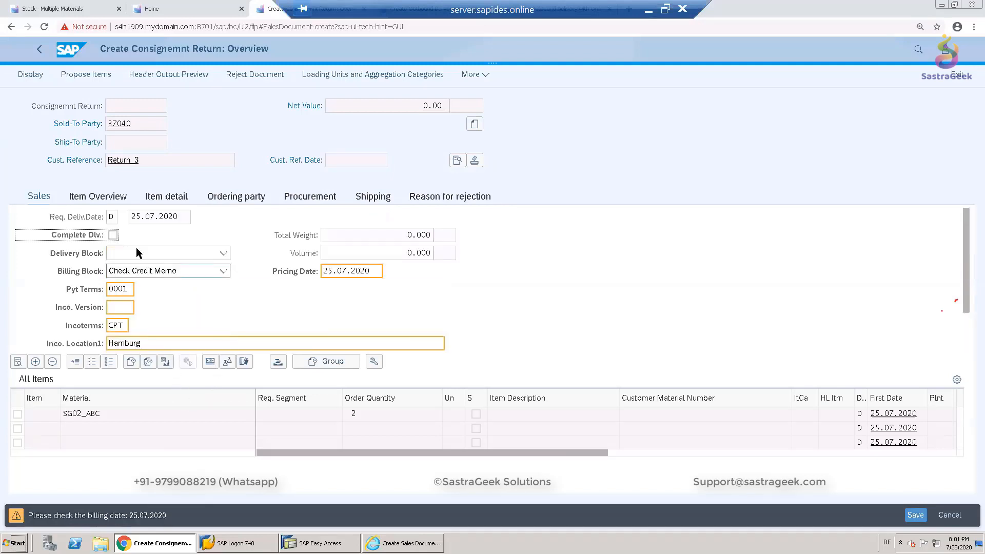
- Re-enter the pricing date as 25.07.2020 and acknowledge the freight redetermination notice
click(145, 218)
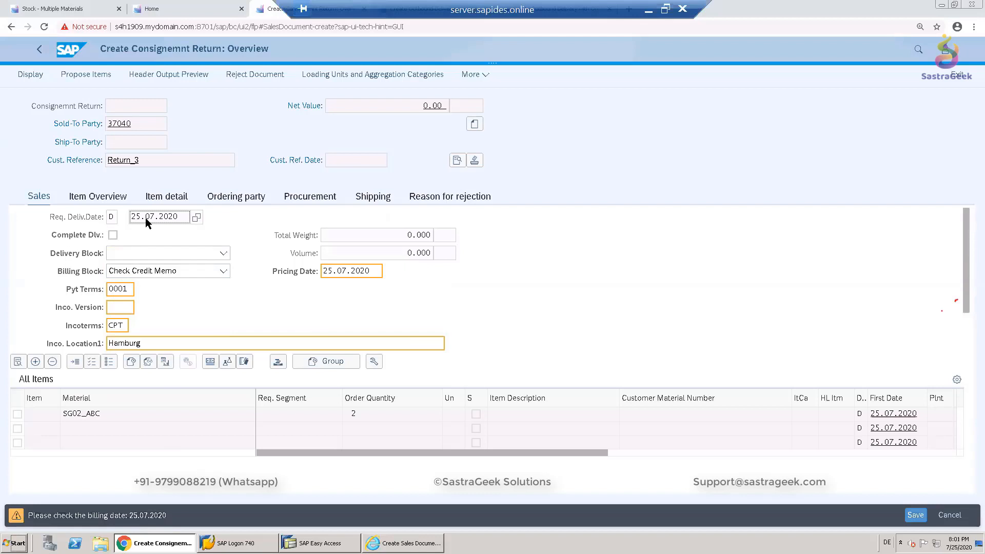
click(333, 269)
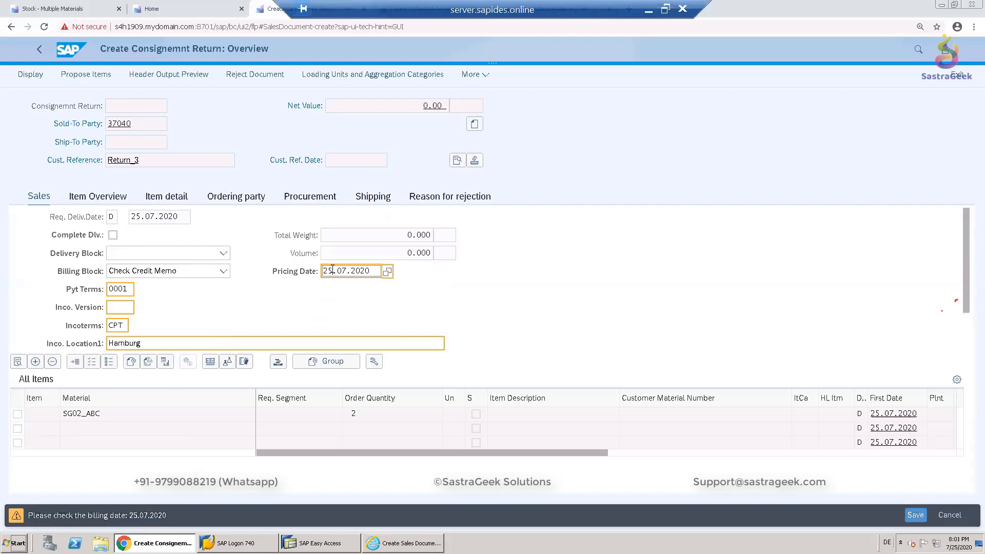
key(BackSpace)
text(5)
key(Return)
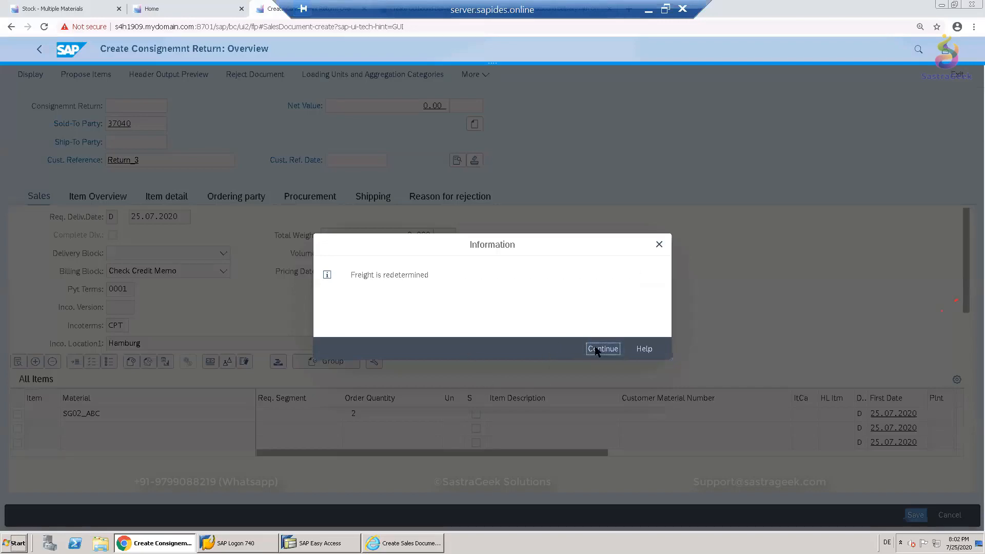
click(599, 349)
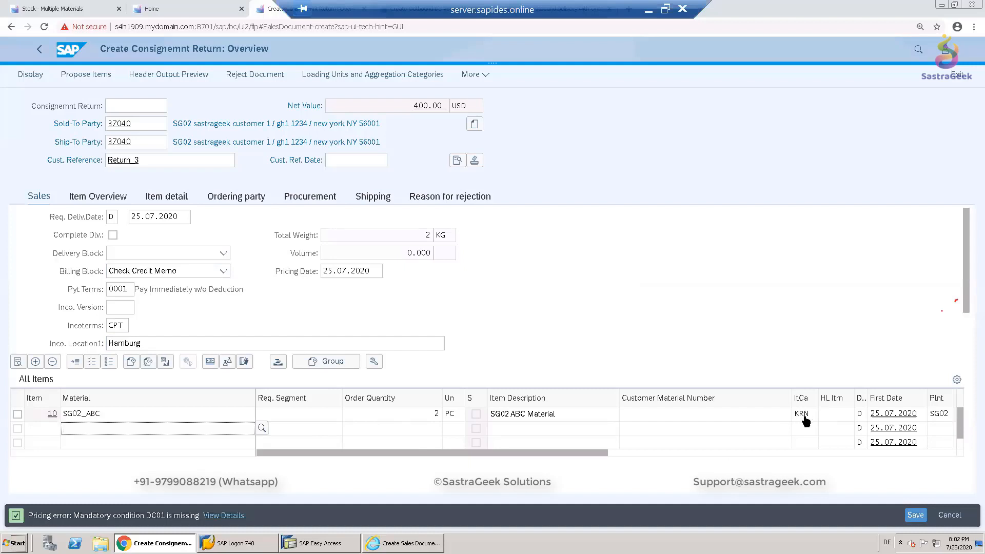
- Open the SG02_ABC item's details and inspect its schedule lines before returning to the overview
click(18, 413)
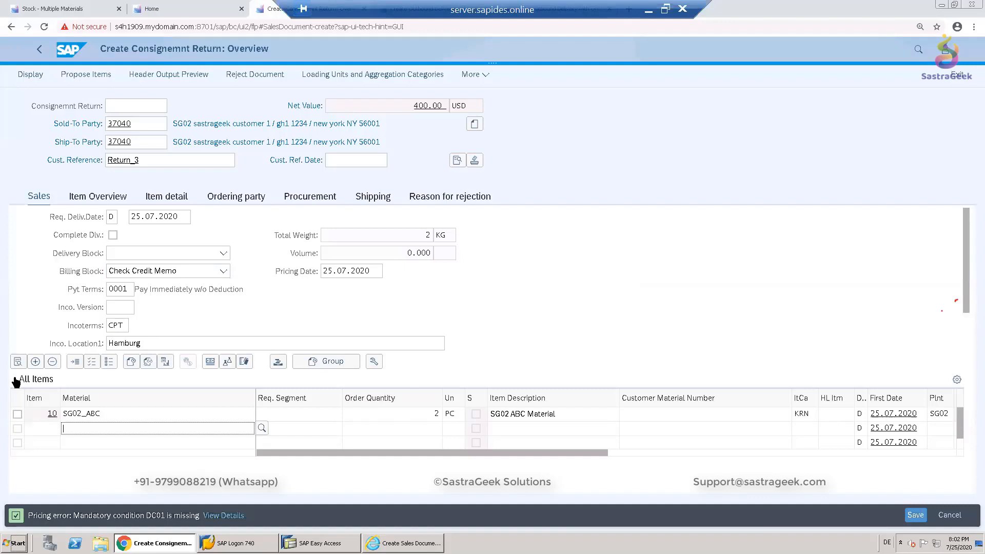
click(208, 361)
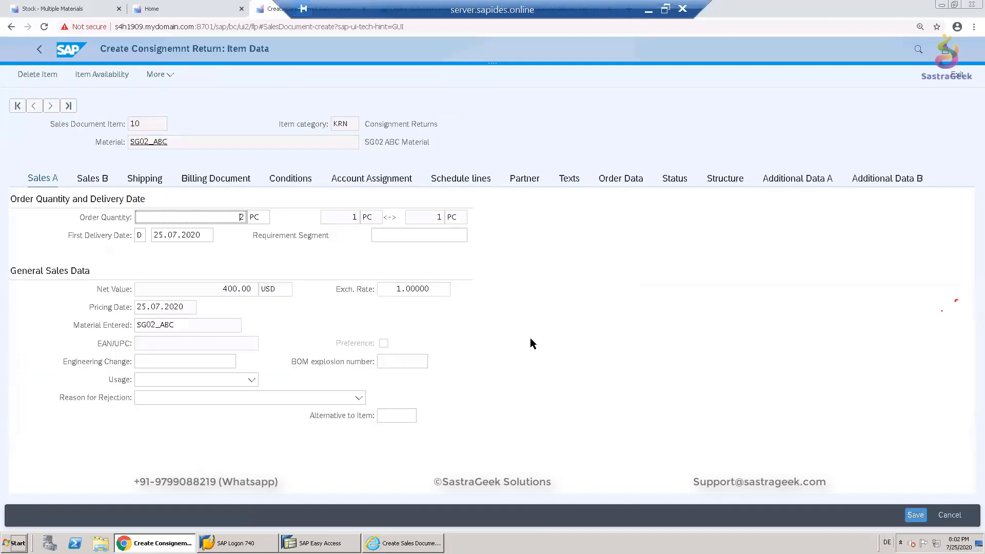
click(475, 178)
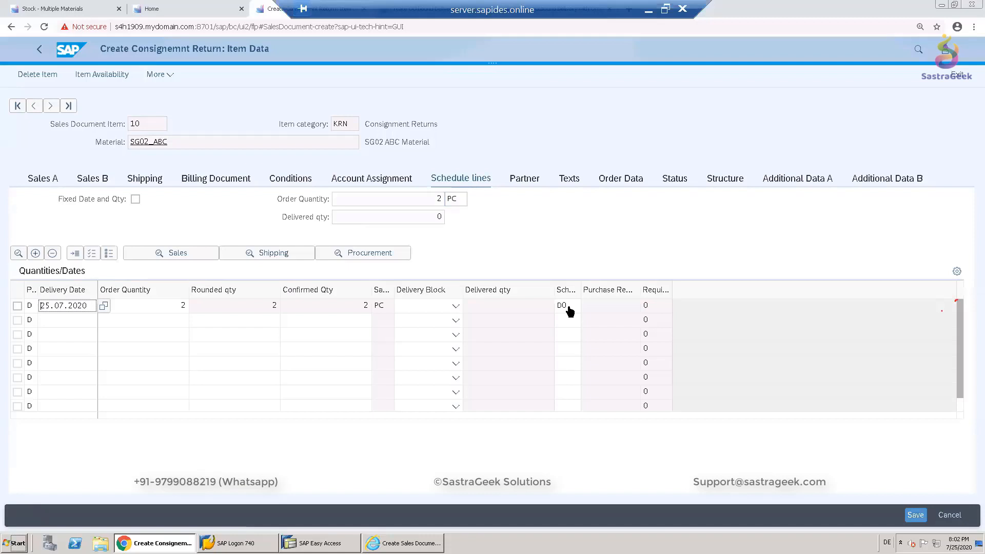
click(385, 253)
click(39, 52)
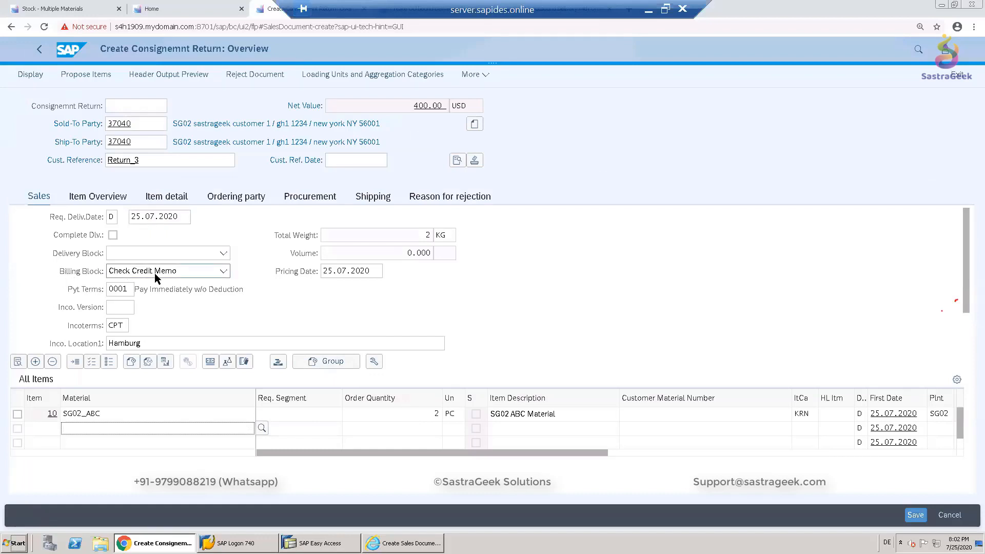
- Clear the billing block, save the return, and choose to edit the incomplete document
click(186, 270)
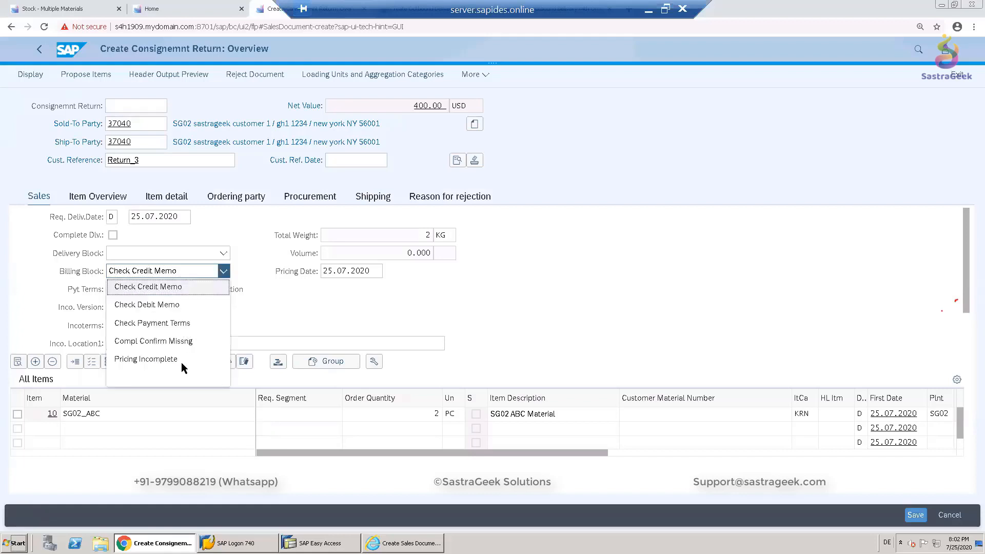
click(182, 377)
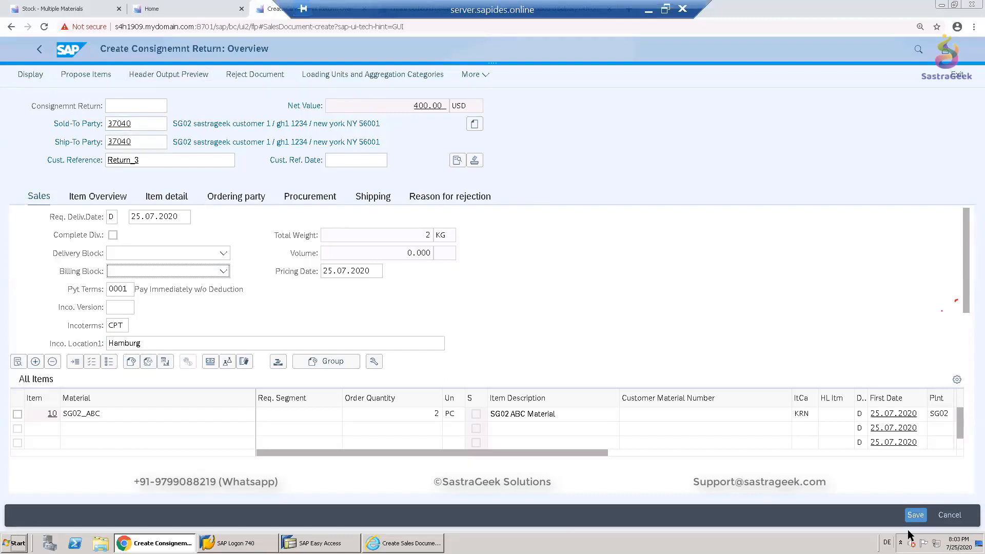
click(914, 515)
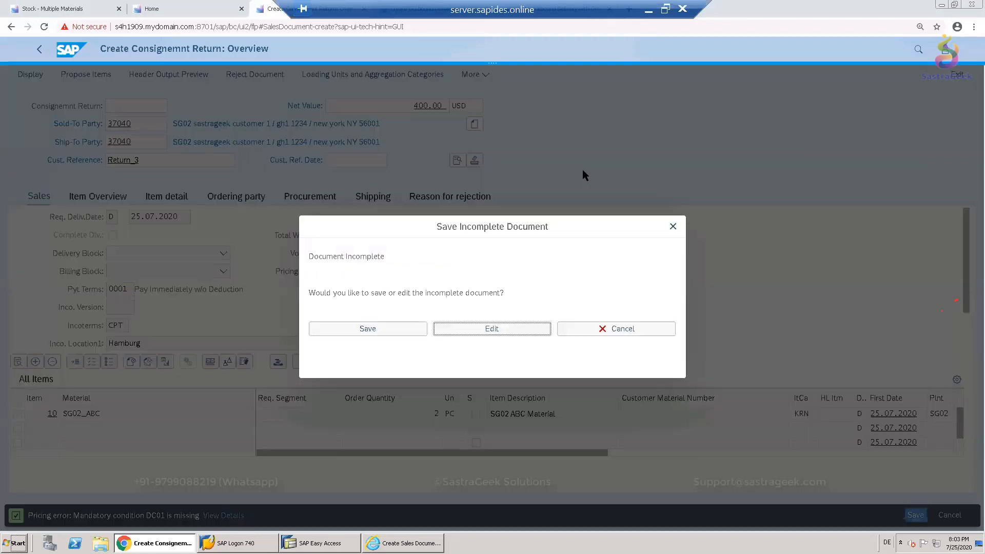
click(459, 329)
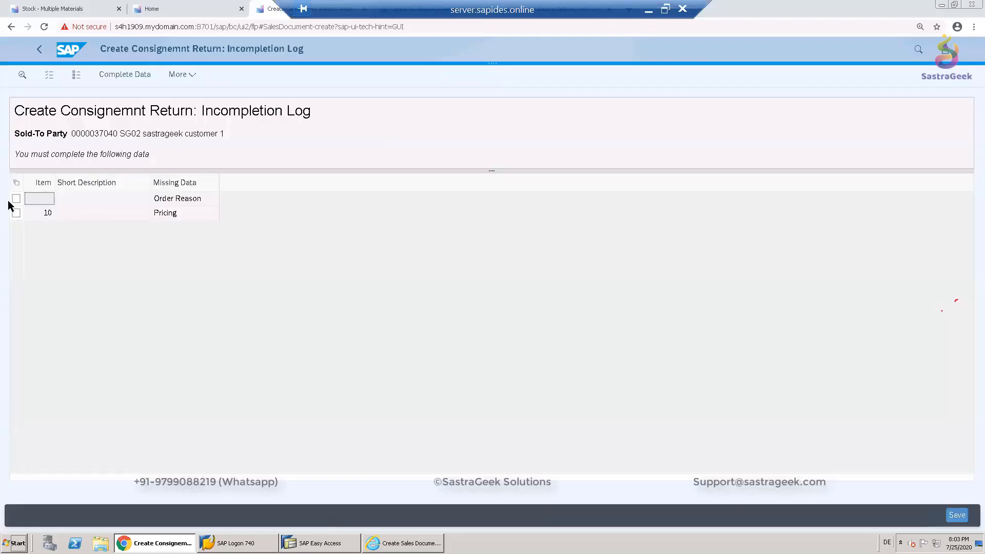
- Complete the missing header data by setting the order reason to Damaged in Transit
click(16, 198)
click(16, 213)
click(16, 199)
click(128, 77)
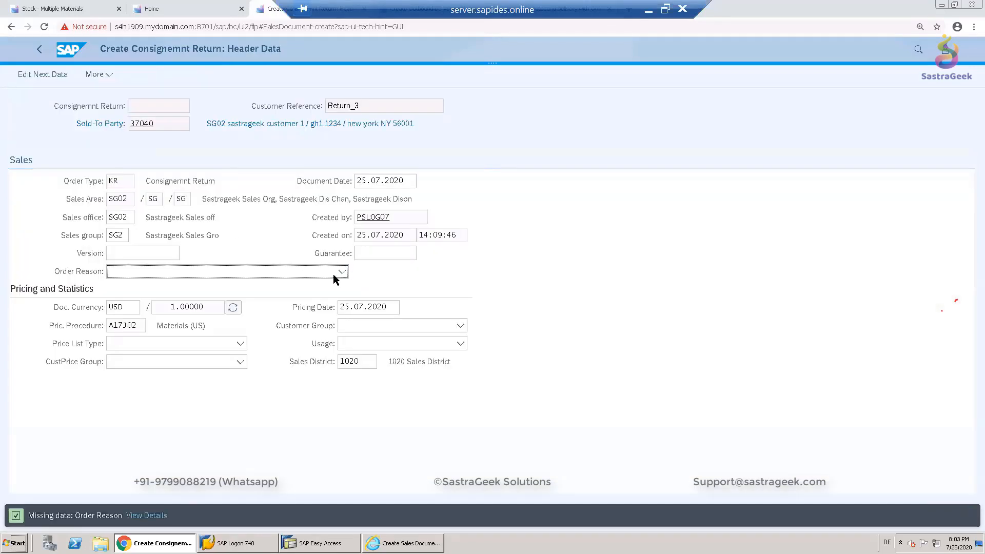
click(342, 271)
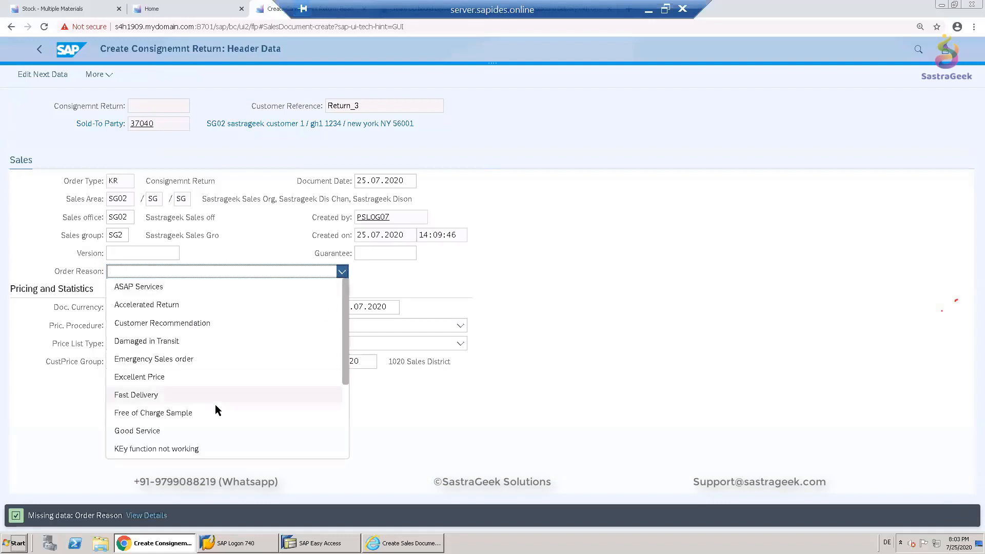
click(199, 342)
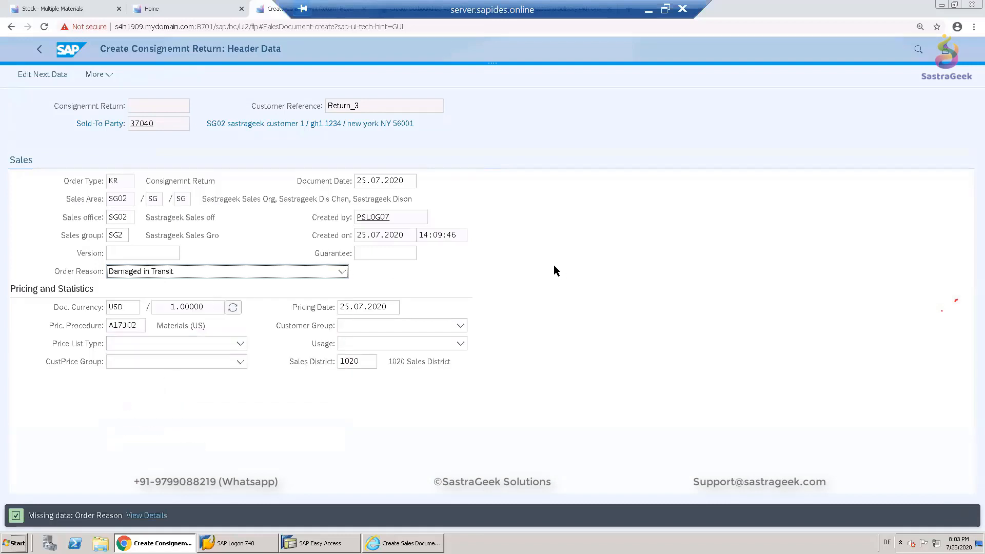
- Complete the item's pricing by adding condition type DC01 to its pricing elements
click(34, 77)
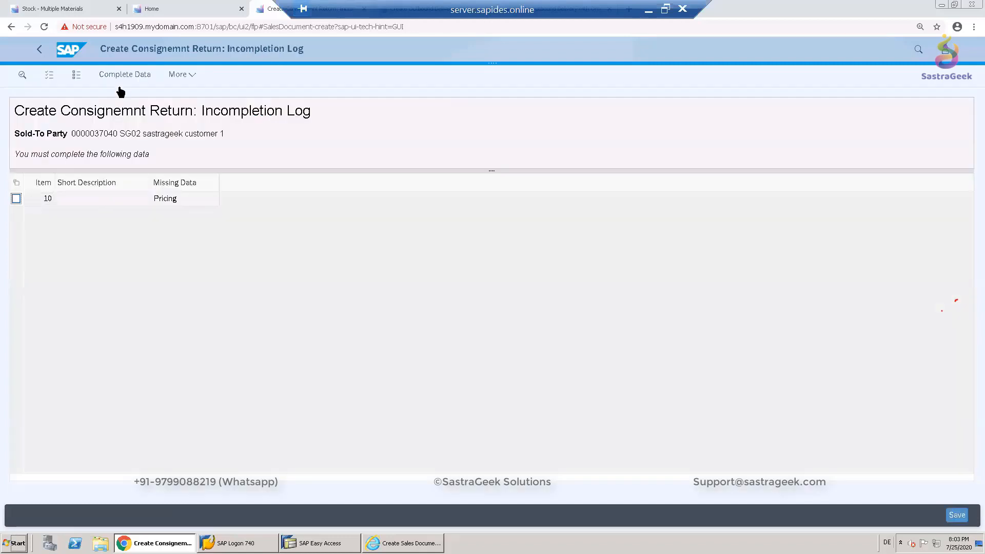
click(122, 75)
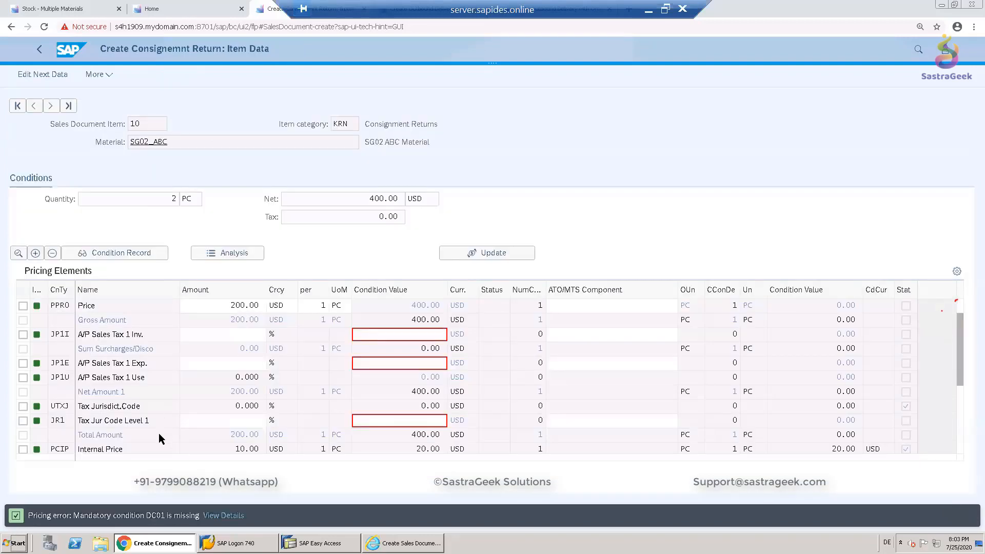
scroll(159, 433, down, 1)
scroll(144, 436, down, 3)
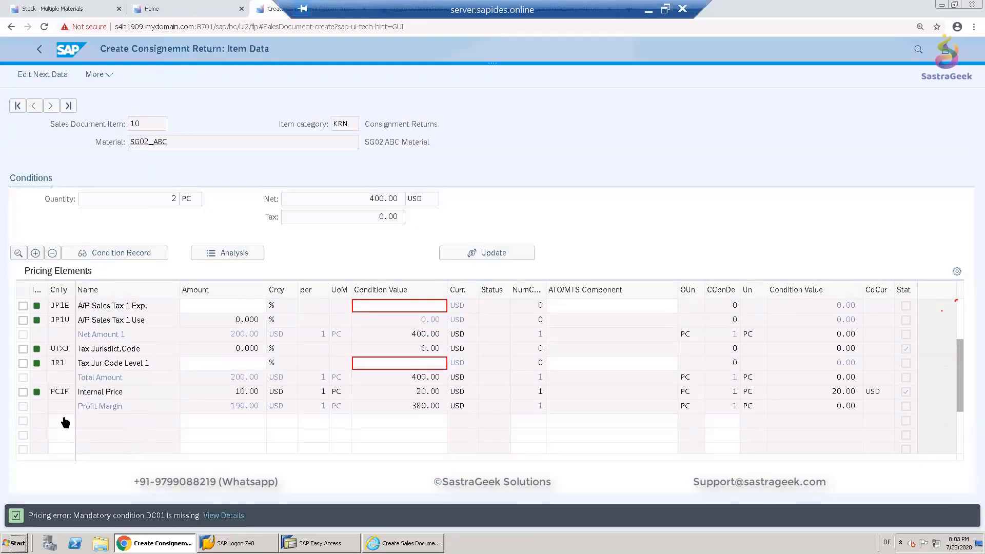
scroll(62, 426, down, 1)
click(61, 407)
text(DC01)
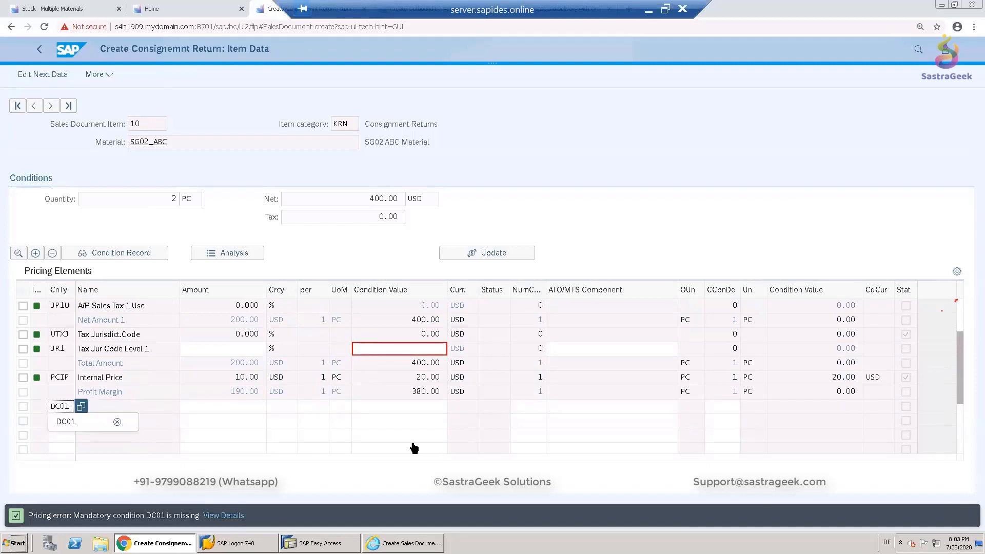
click(246, 409)
key(Return)
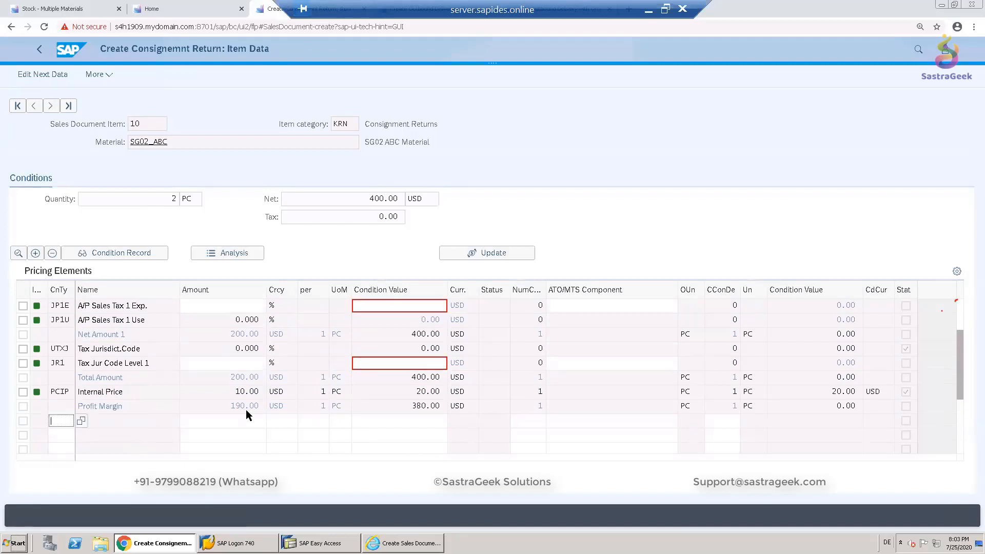
- Save the completed consignment return
click(52, 76)
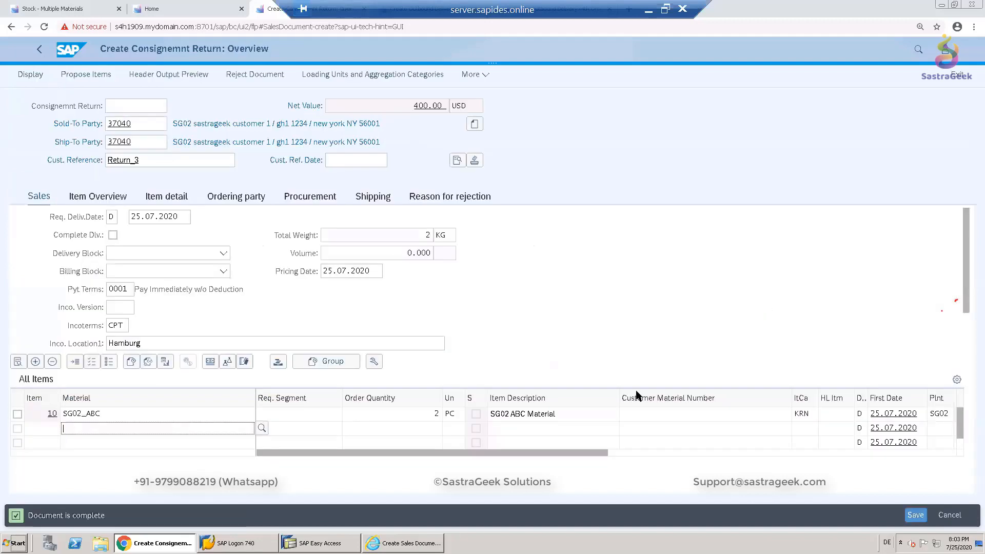
click(916, 515)
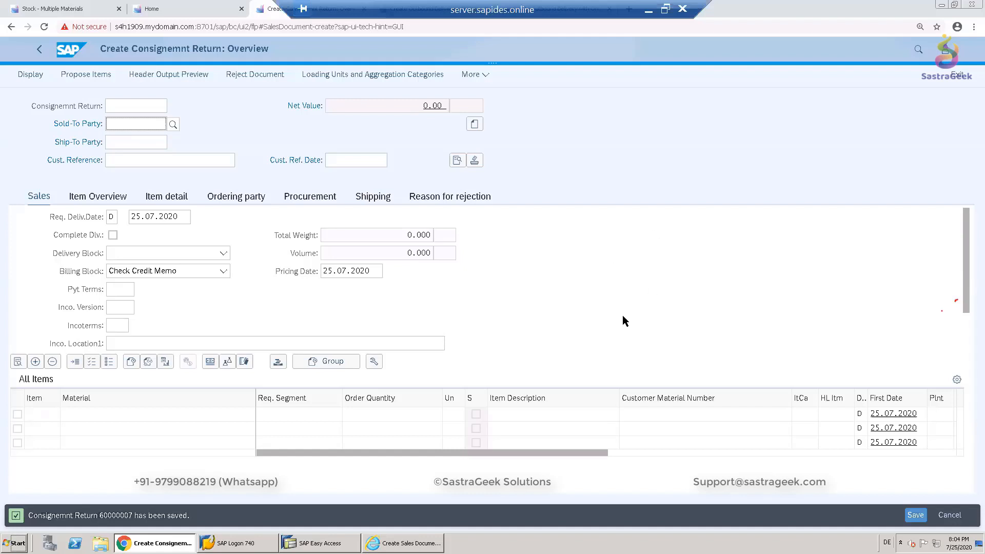
- Create a returns delivery with reference to the saved consignment return order
click(488, 75)
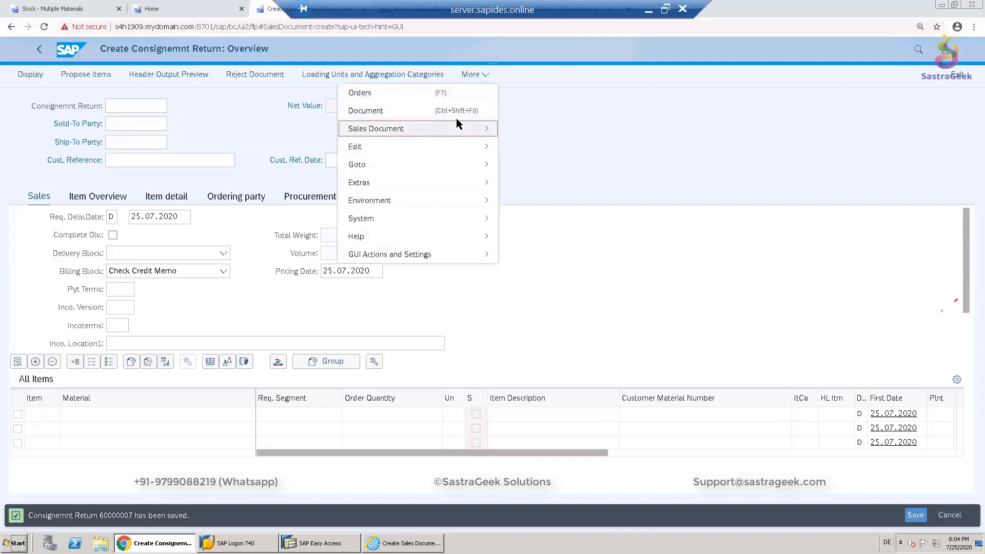
mouse_move(457, 119)
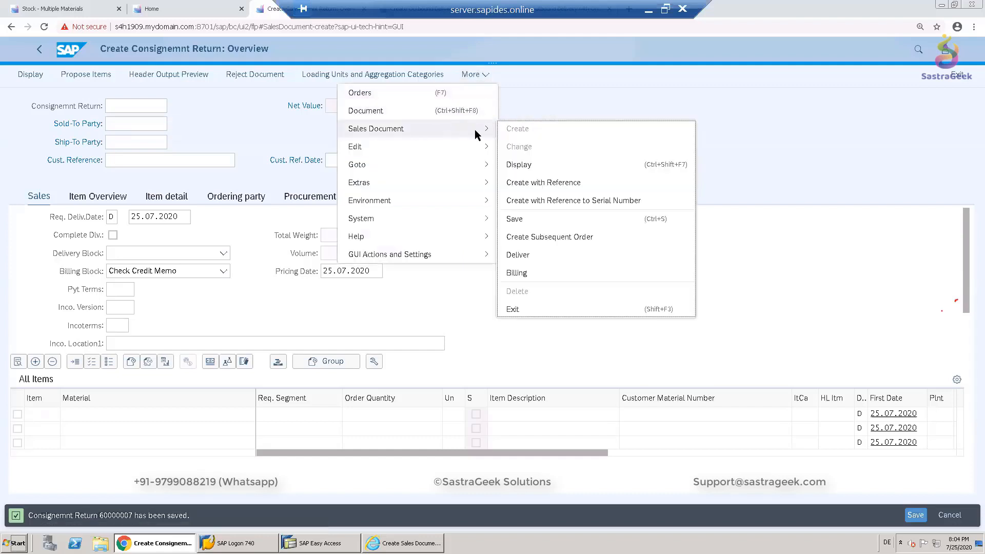
click(525, 253)
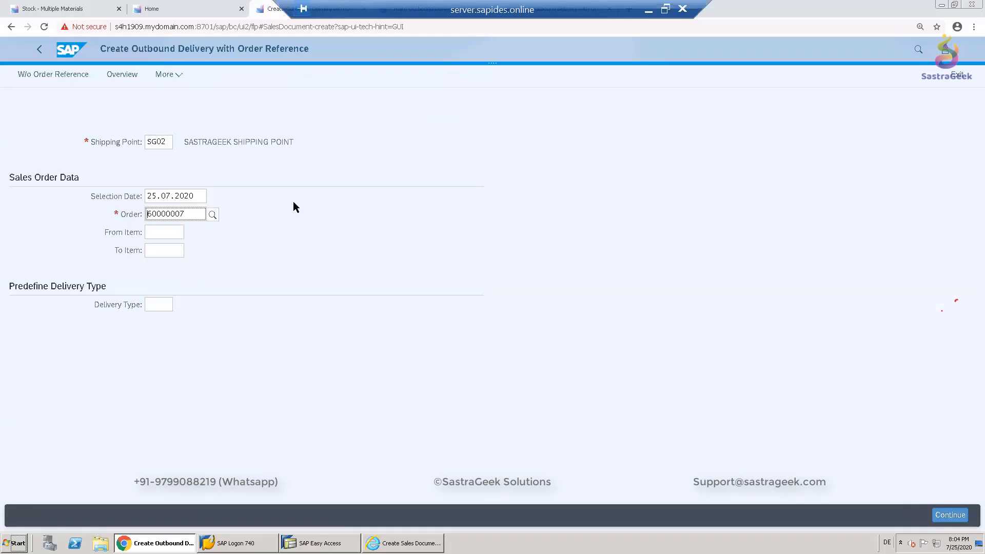
key(Return)
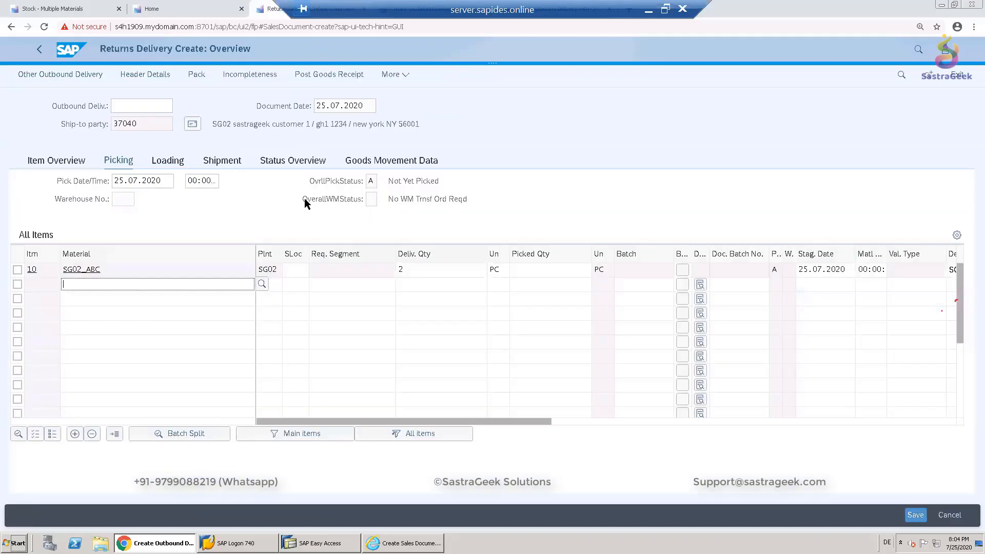
- Pick the return item into storage location FGSG with picked quantity 2, then post the goods receipt
click(294, 270)
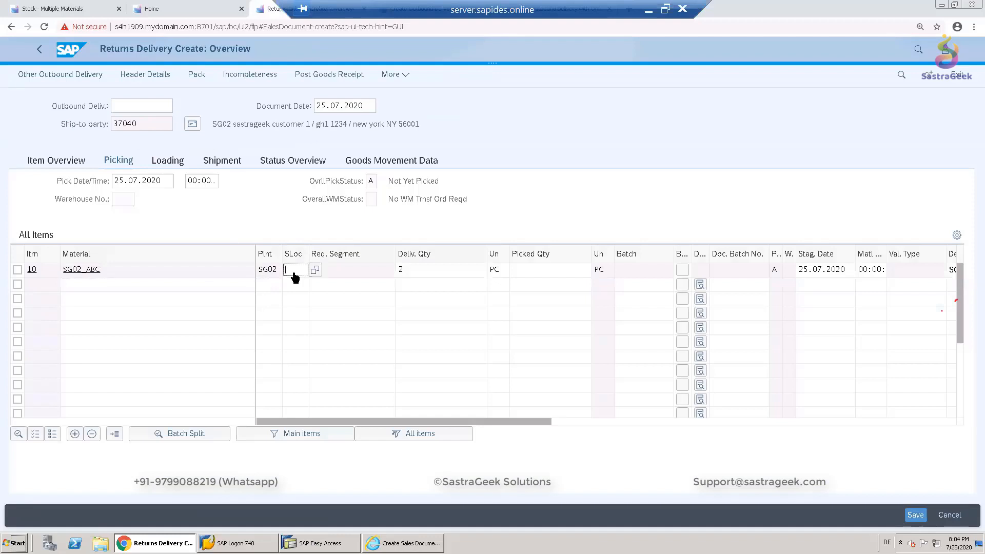
text(FGSG)
click(544, 272)
text(2)
key(Return)
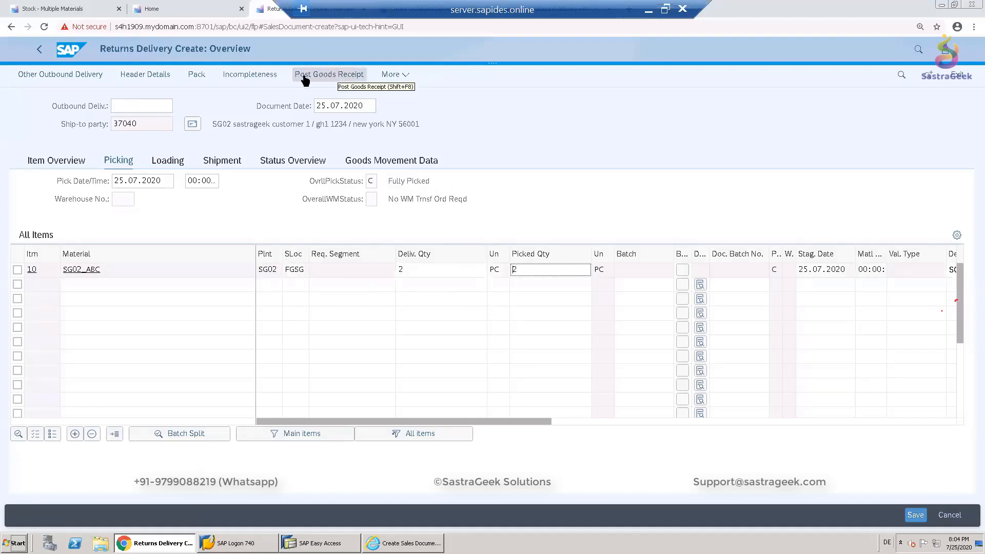
click(341, 75)
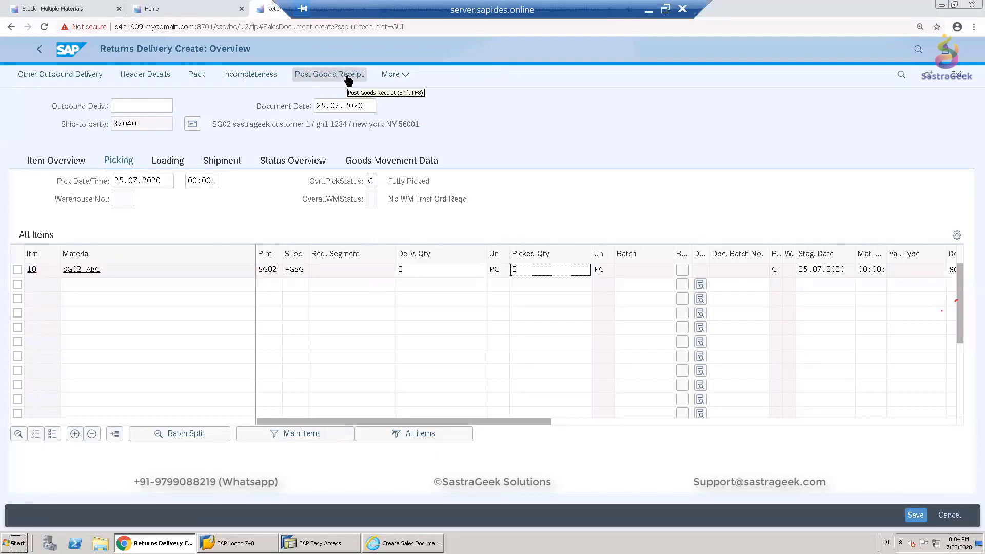
click(348, 80)
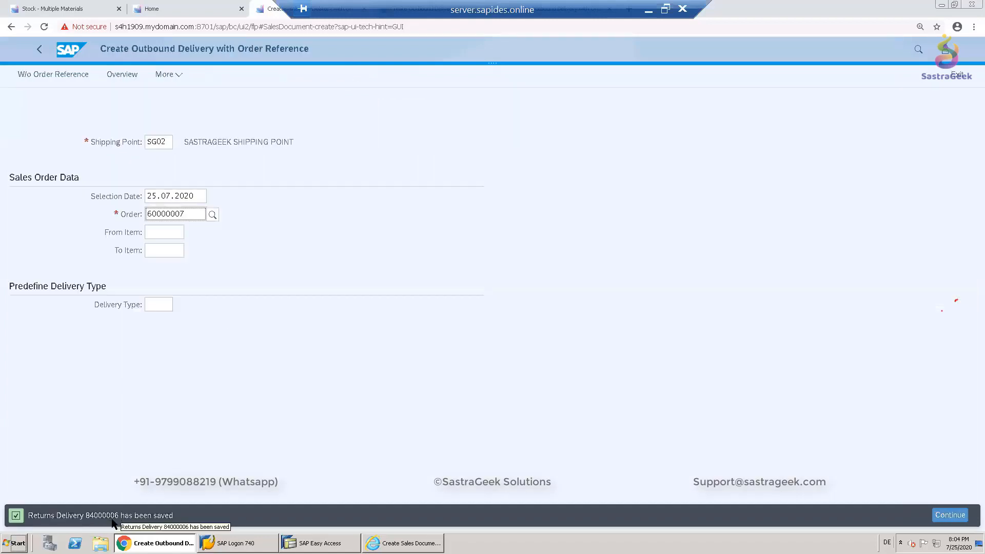
- Refresh the stock overview for material SG02_ABC at plant SG02
click(76, 12)
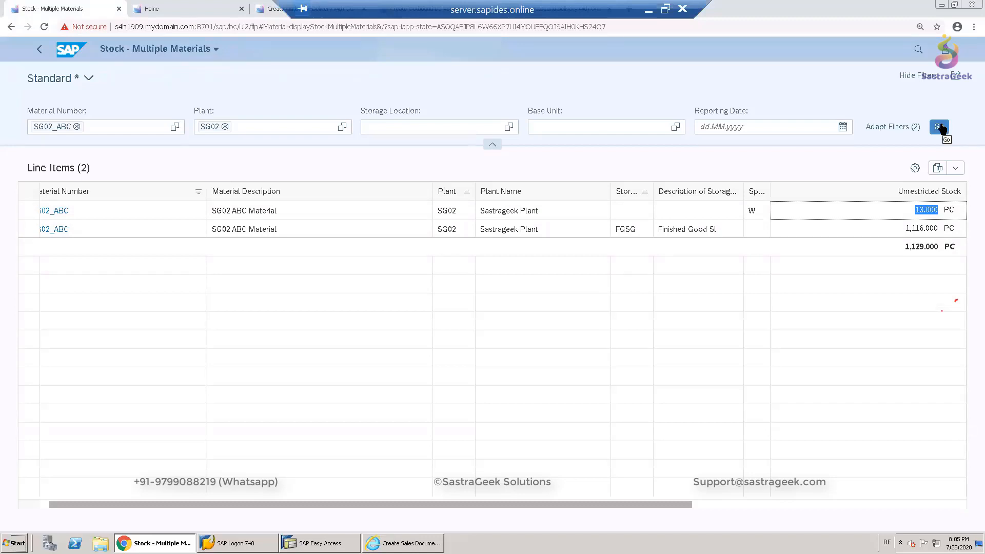
click(941, 127)
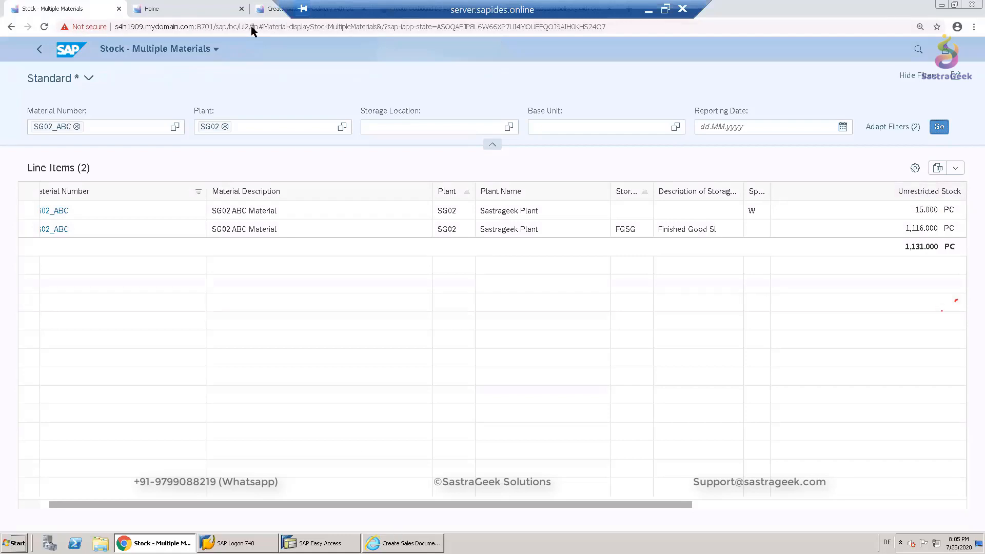
- Start a consignment pick-up sales document of order type KA for sales area SG02 / SG / SG
click(154, 9)
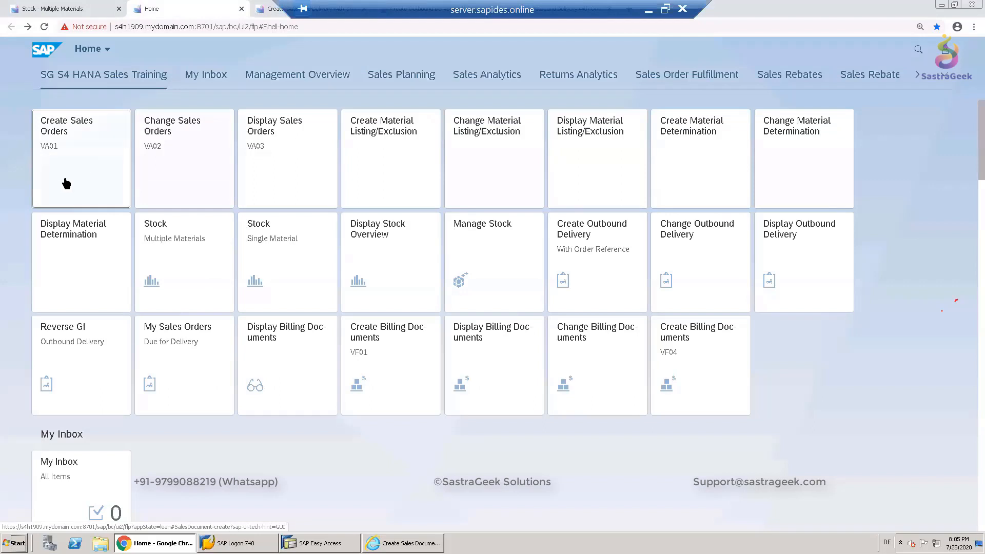
click(99, 161)
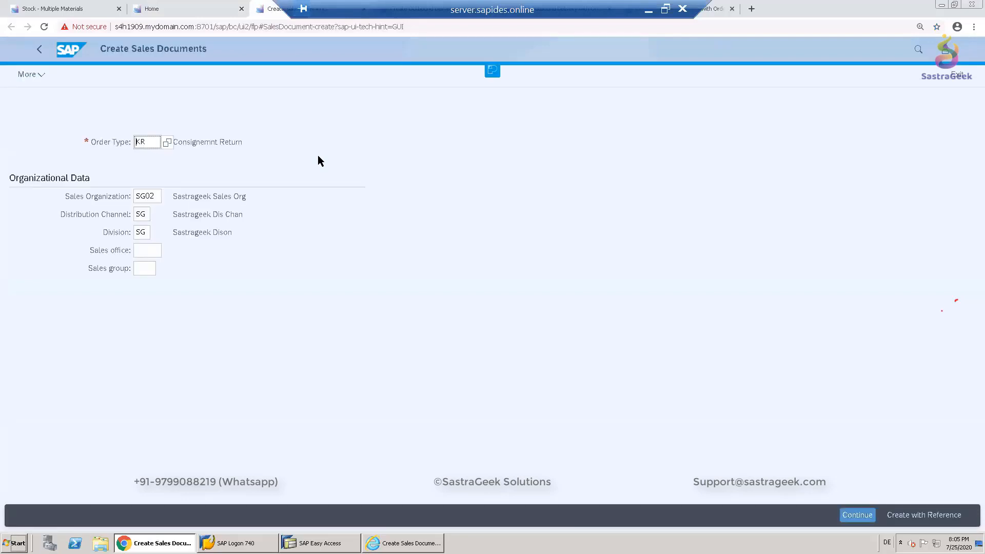
click(74, 10)
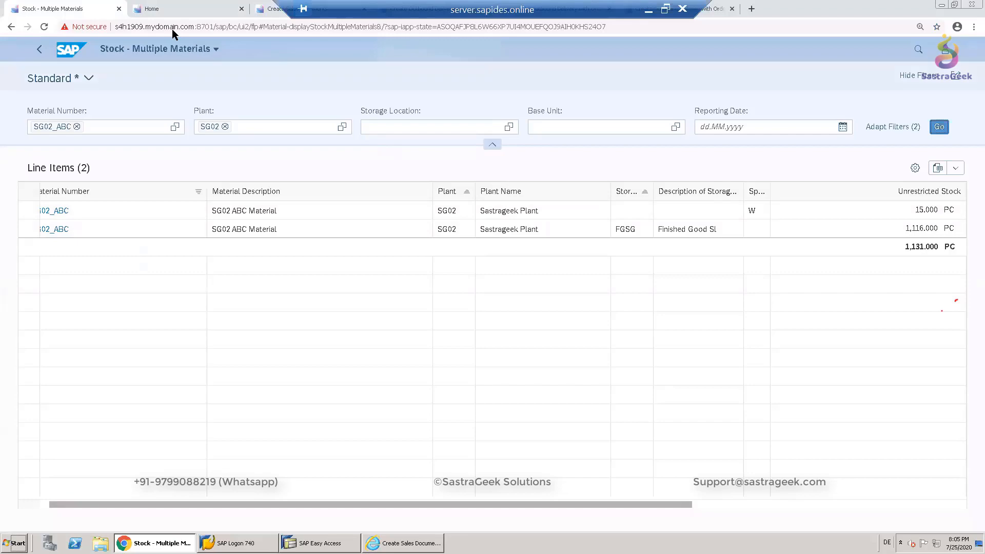
key(ctrl+Tab)
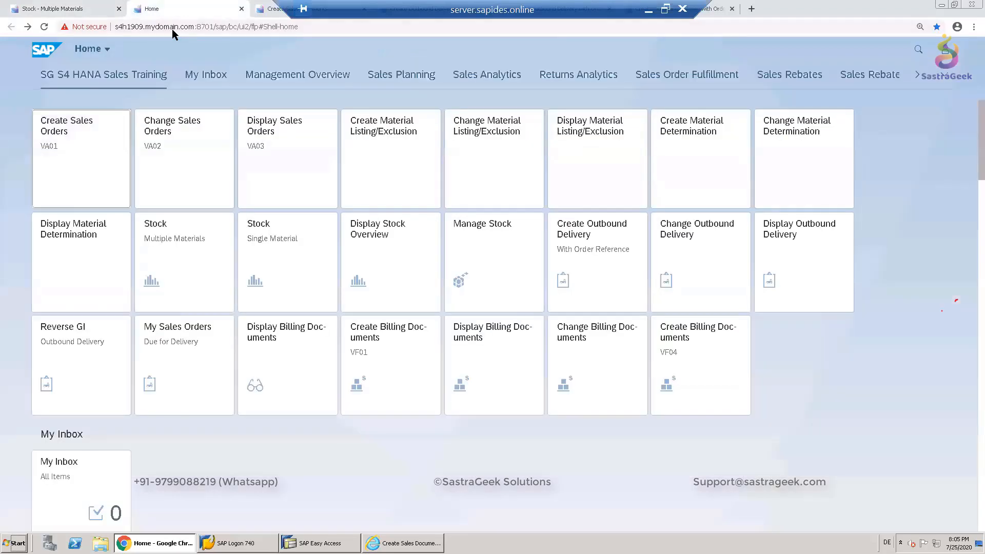
key(ctrl+Tab)
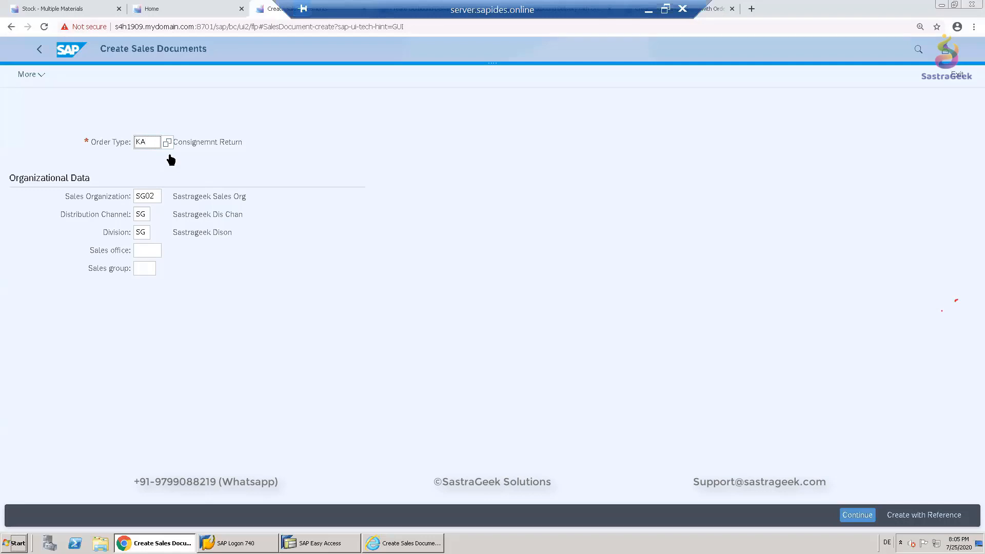
key(Return)
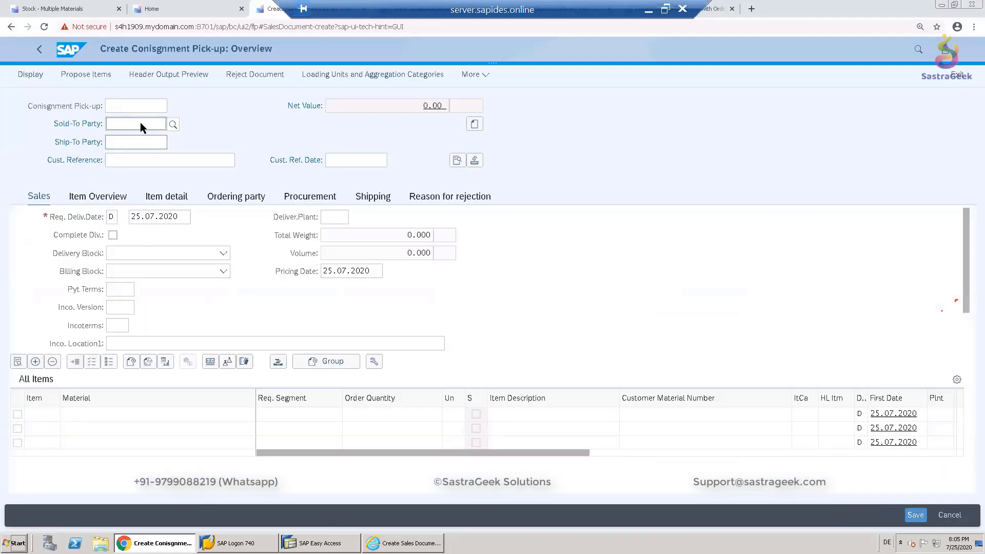
- Set the sold-to party of the consignment pick-up to 37040
click(140, 122)
text(37040)
key(Return)
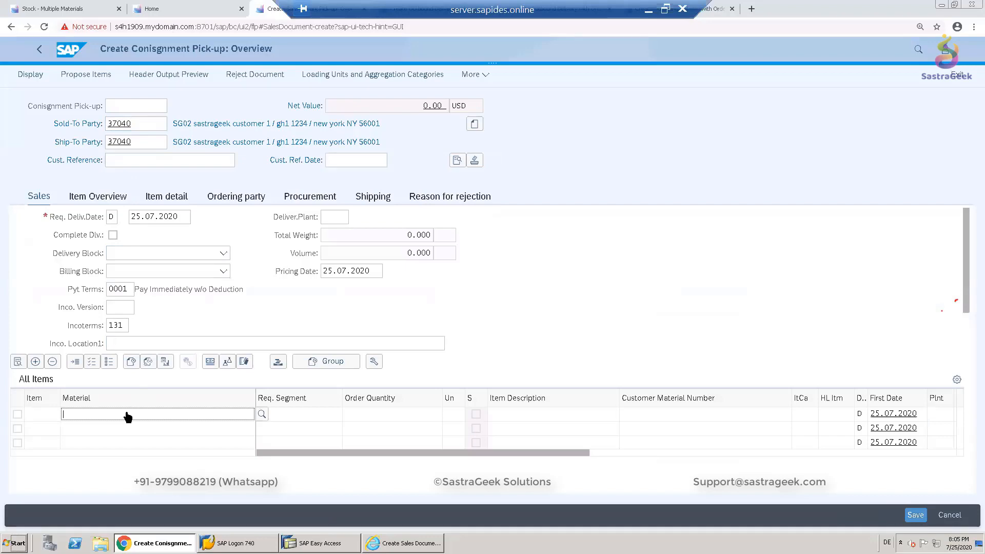
- Add material SG02_ABC as an item with order quantity 5
text(Sg02_A)
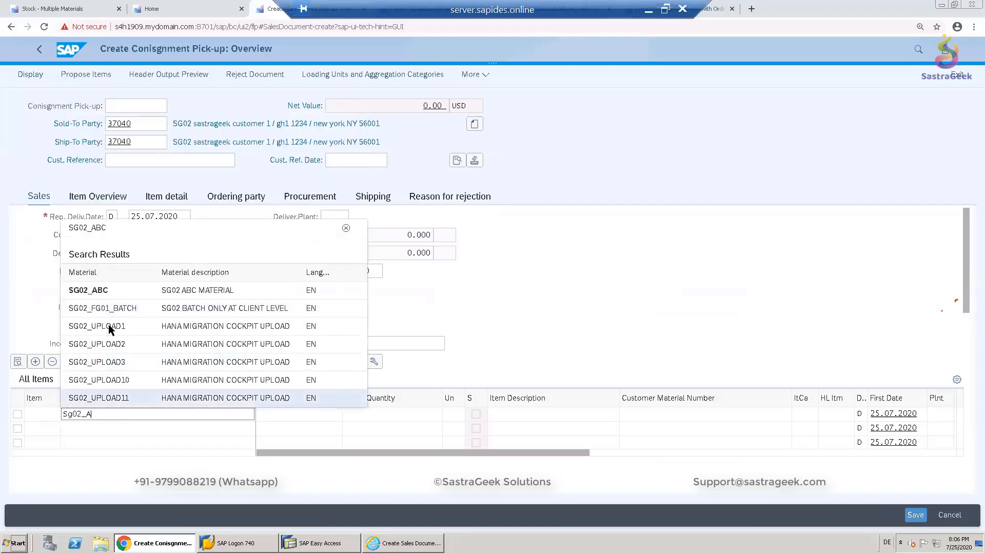
click(78, 288)
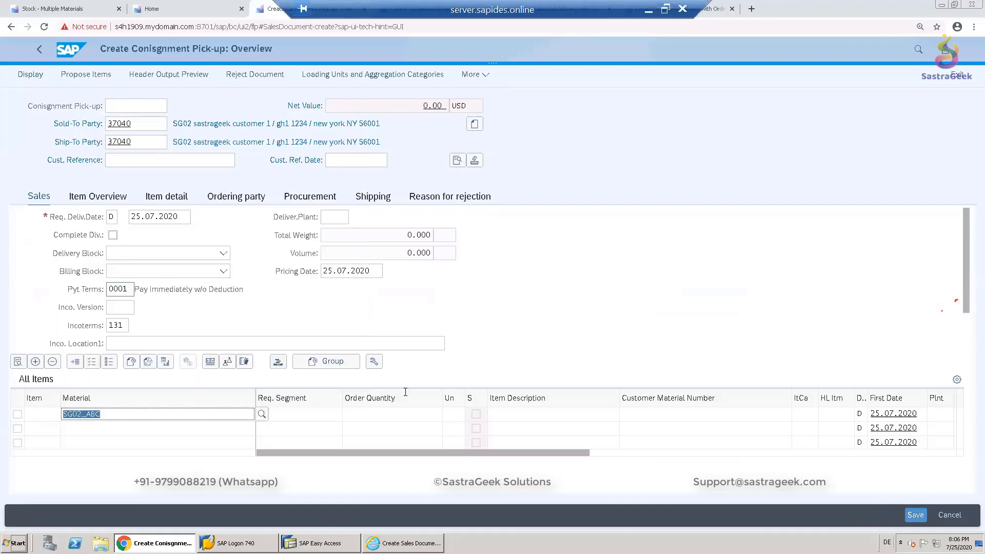
click(384, 419)
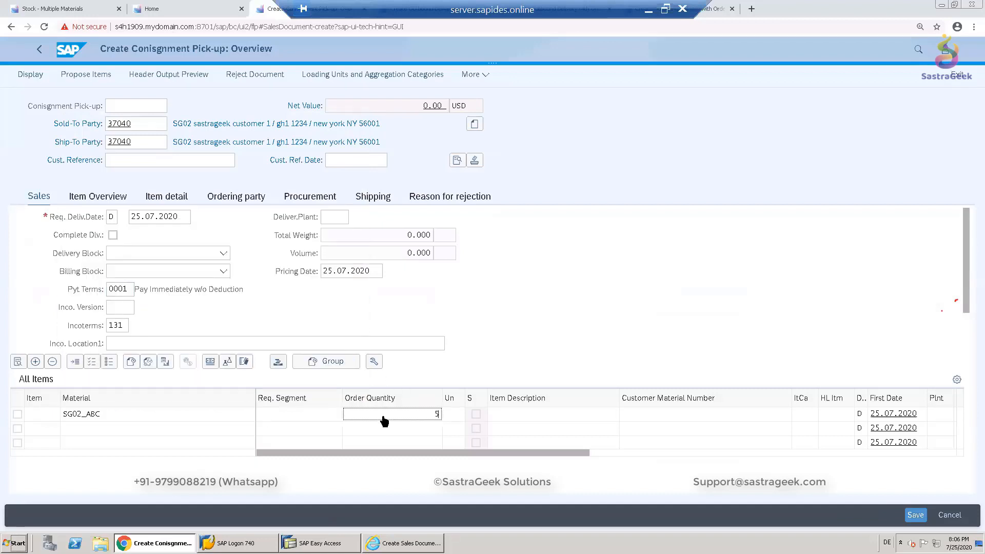
text(5)
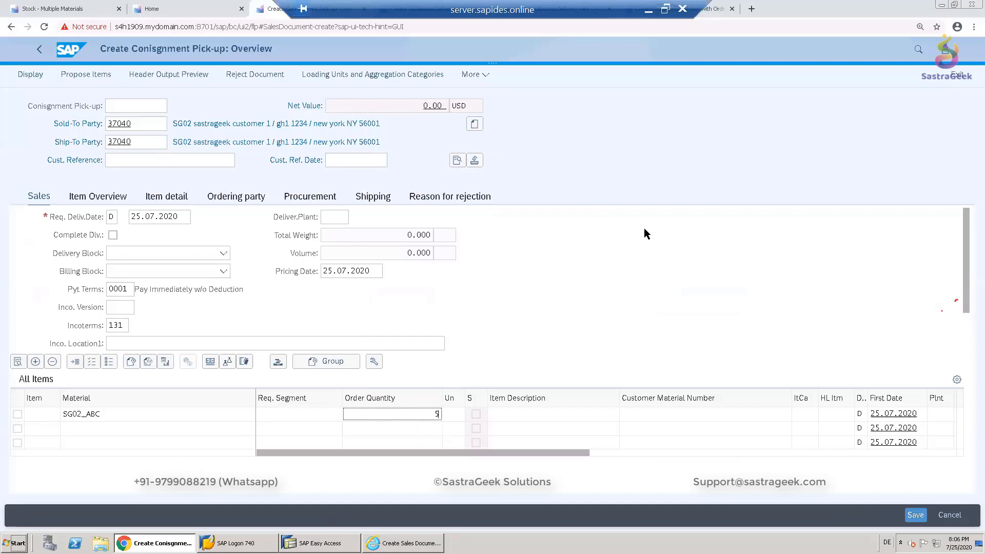
key(Return)
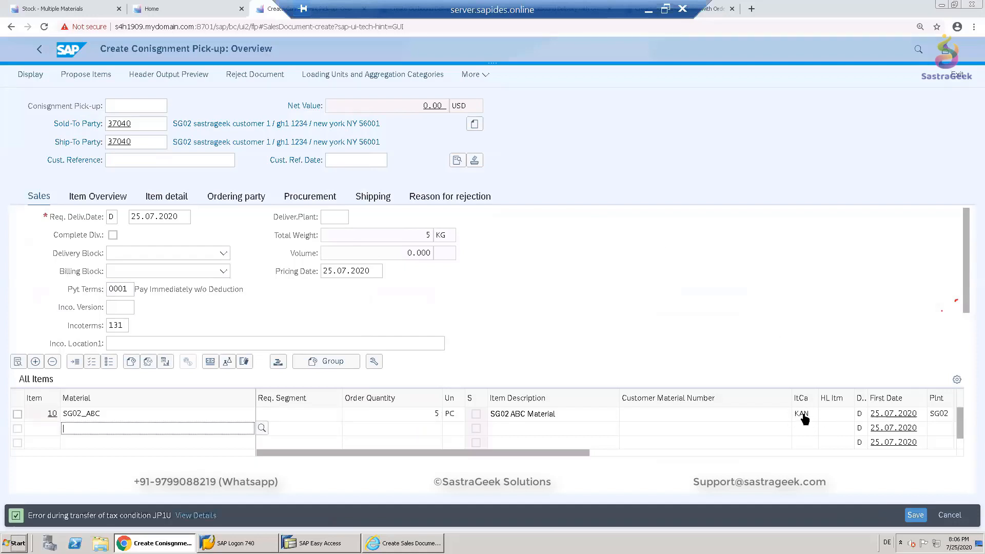
- Inspect the item's schedule line procurement data, including its movement type
click(17, 414)
click(18, 362)
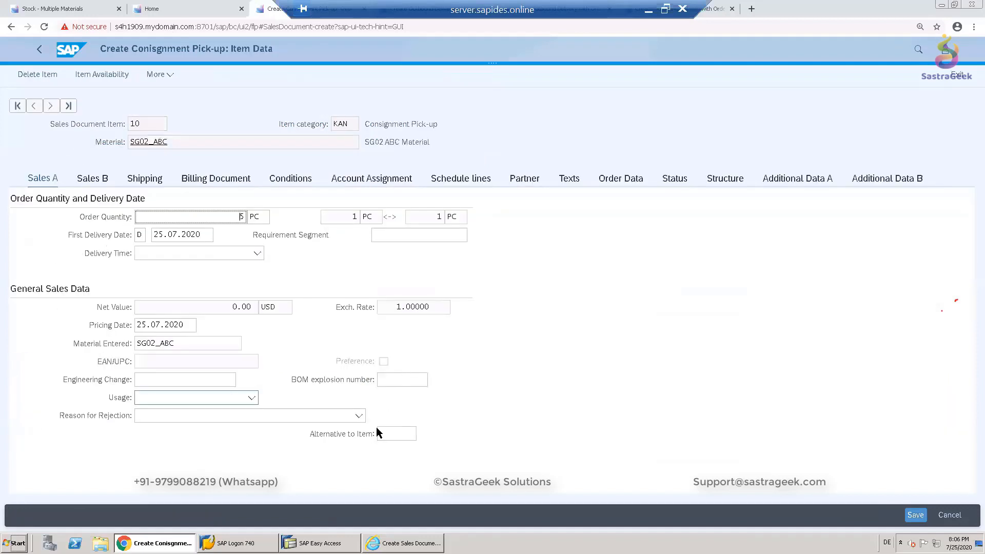
click(469, 185)
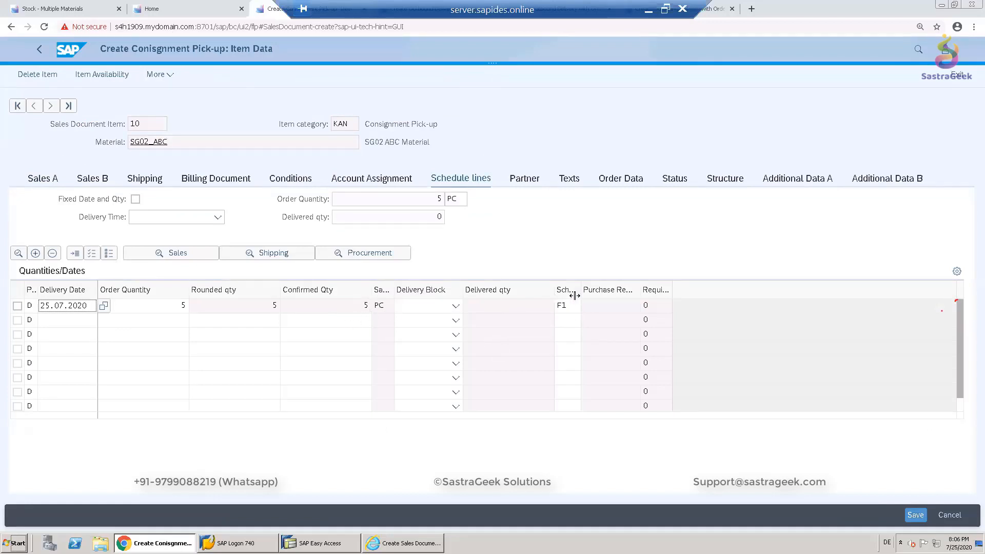
click(351, 257)
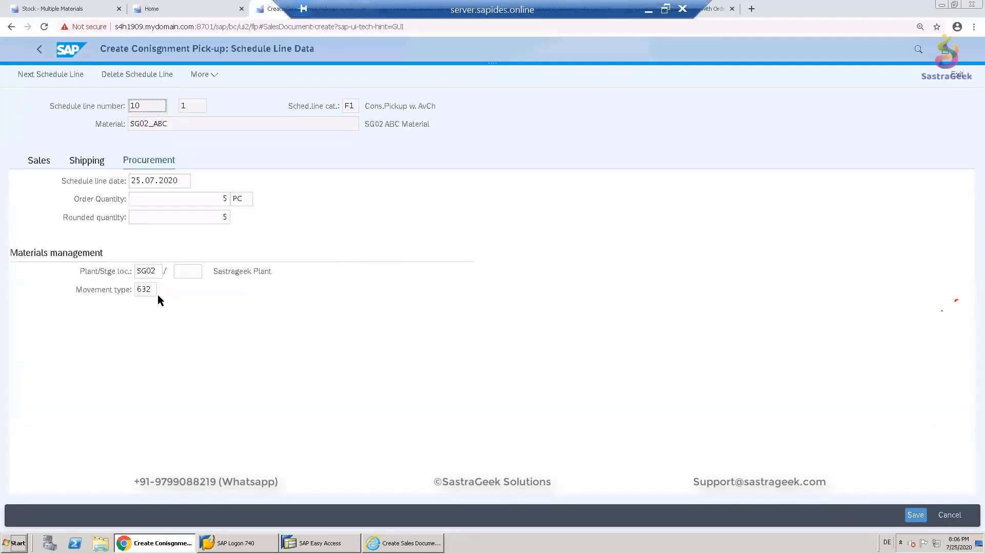
click(149, 290)
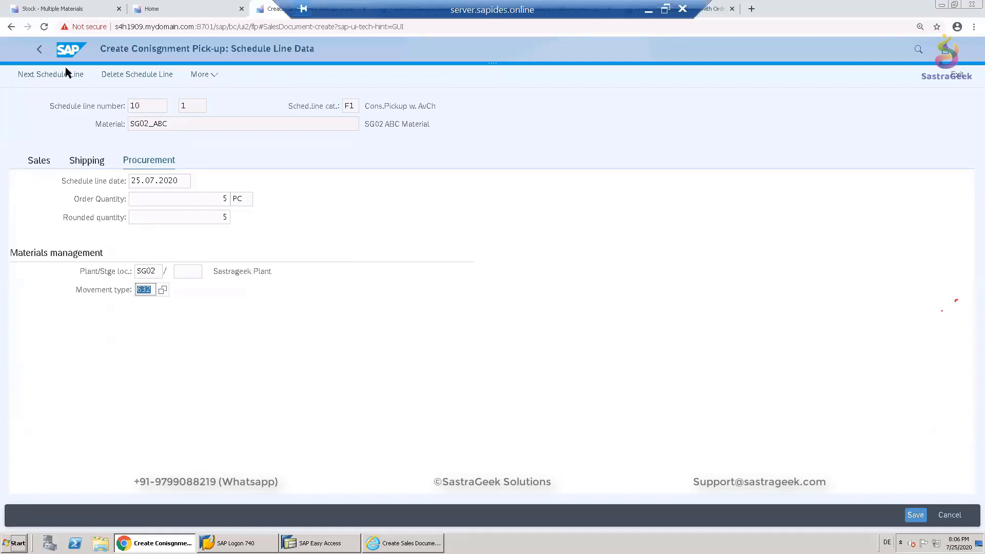
click(38, 51)
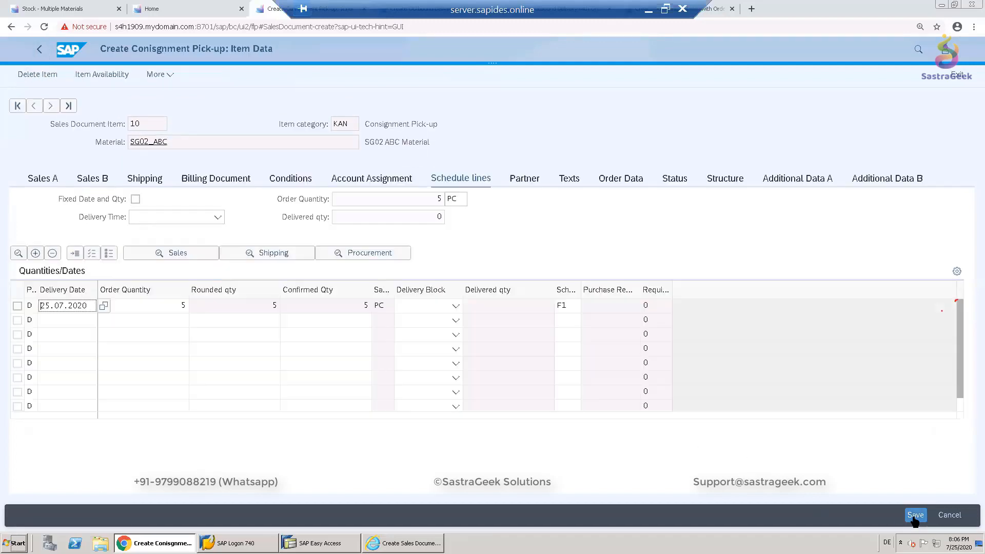
- Complete the missing header data by setting the order reason to Damaged in Transit
click(915, 515)
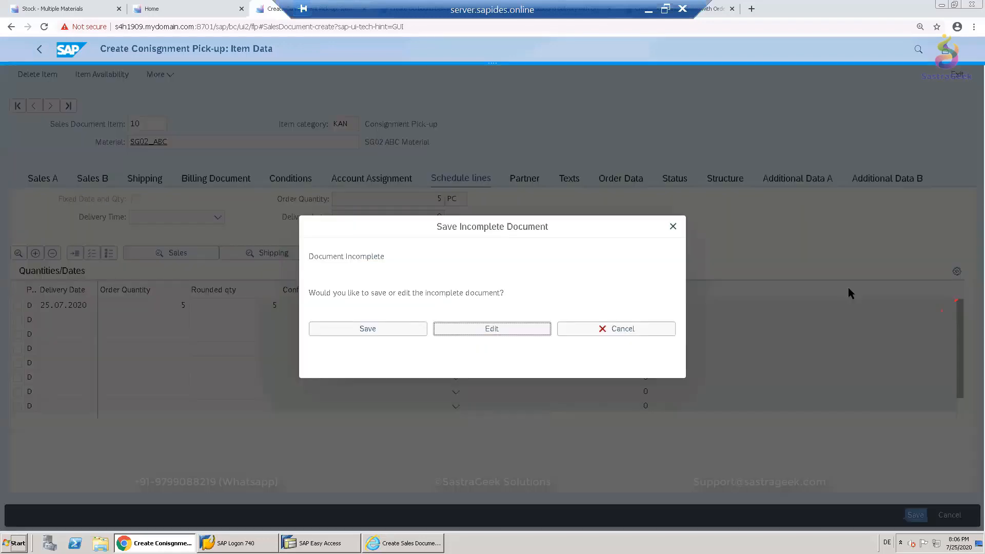
click(502, 330)
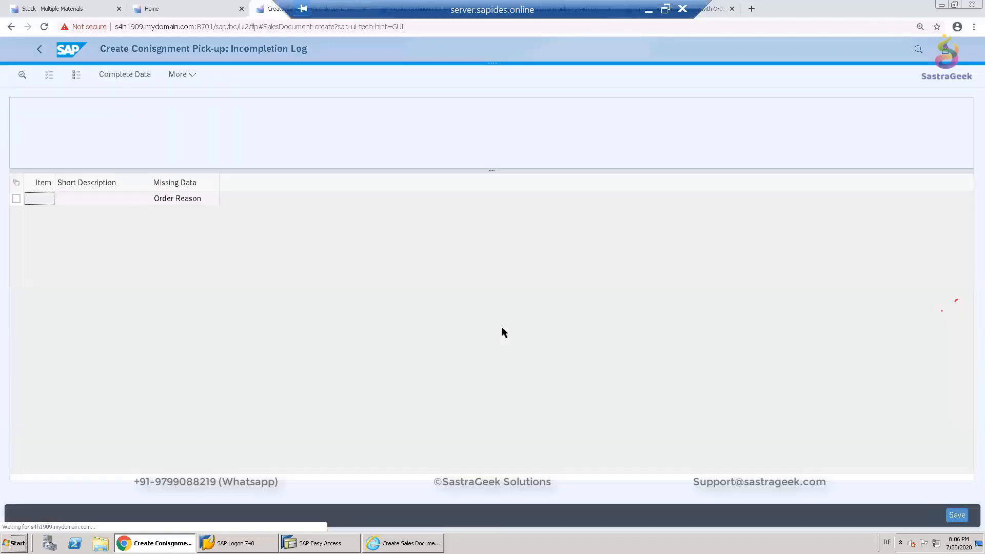
click(16, 199)
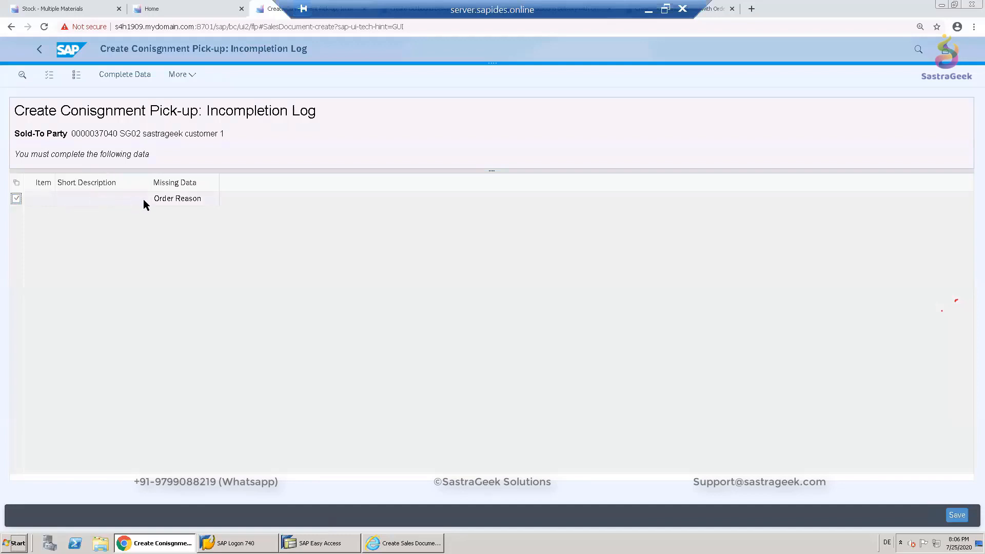
click(119, 74)
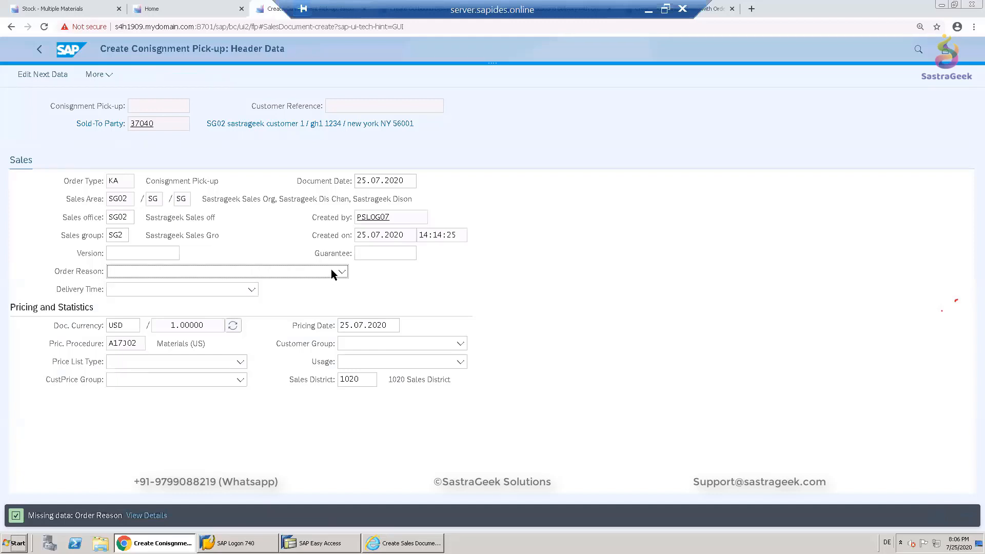
click(331, 271)
click(332, 272)
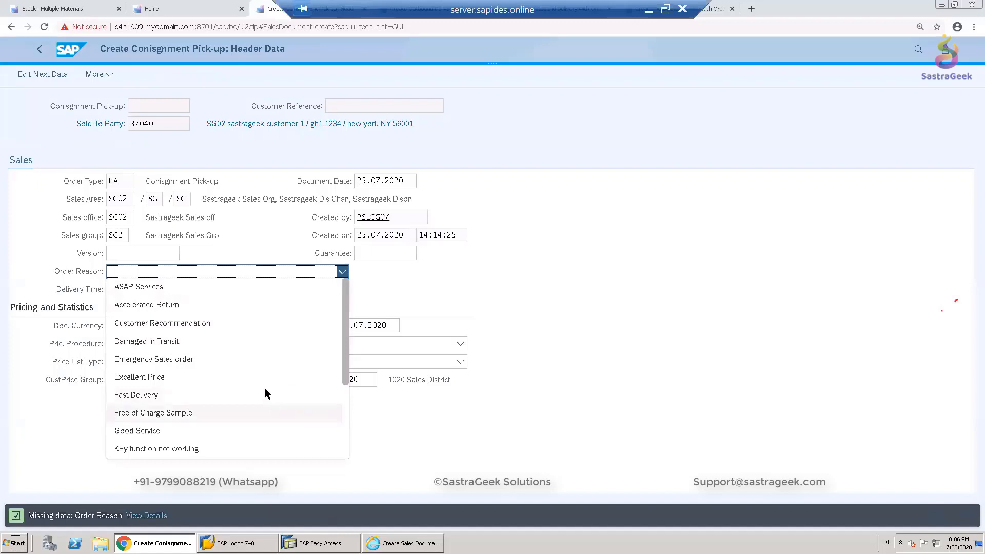
click(229, 341)
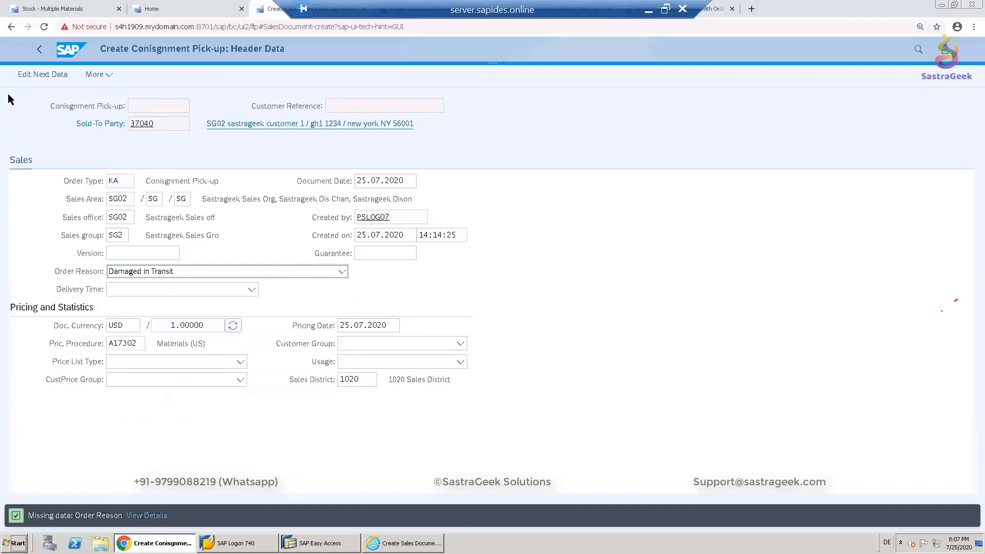
- Return to the overview and save the completed consignment pick-up
click(32, 76)
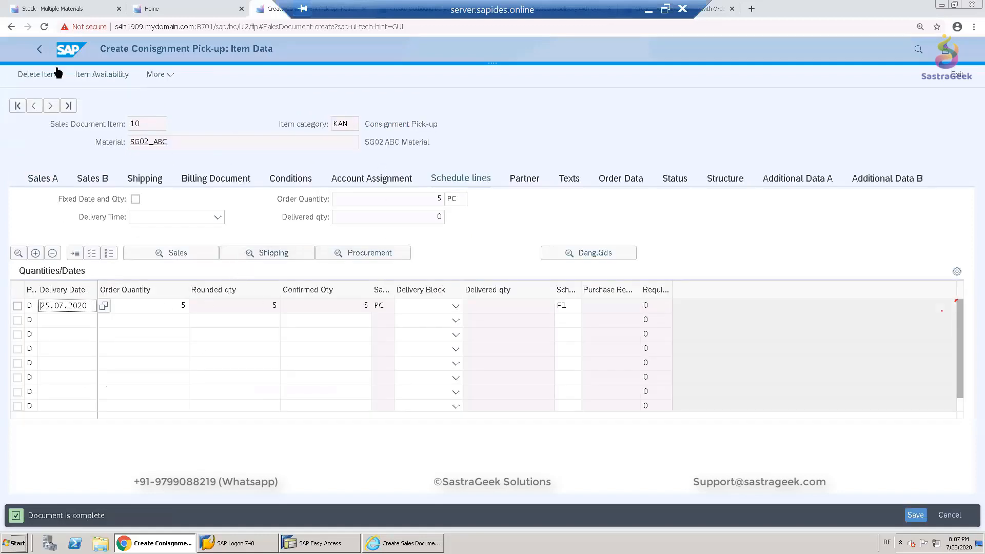
click(39, 49)
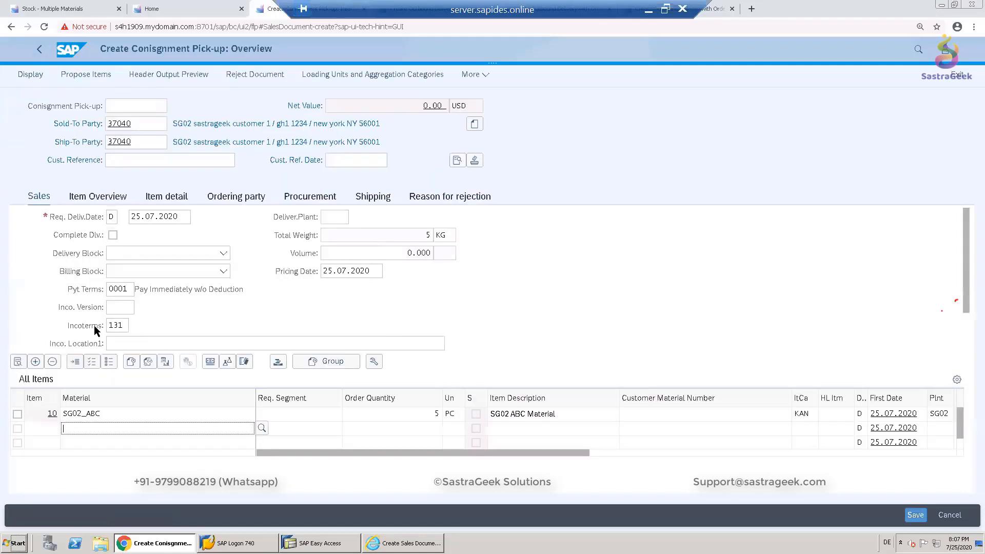
click(914, 514)
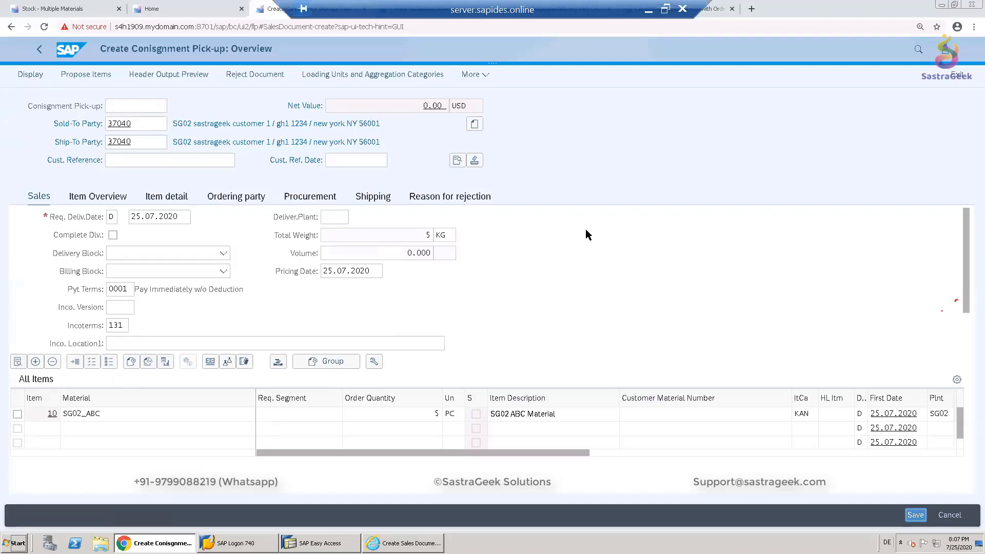
- Create a returns delivery with reference to the saved consignment pick-up order
click(484, 77)
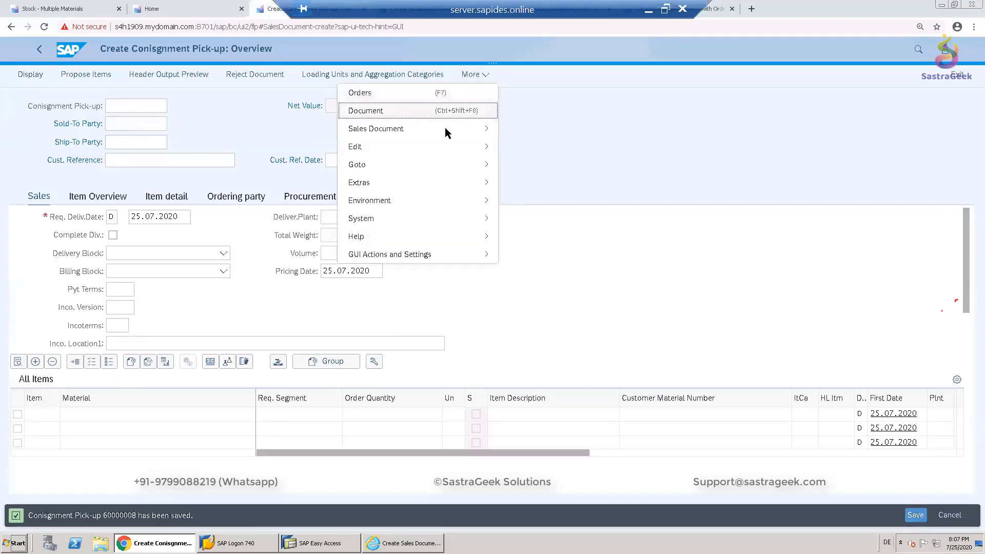
mouse_move(445, 129)
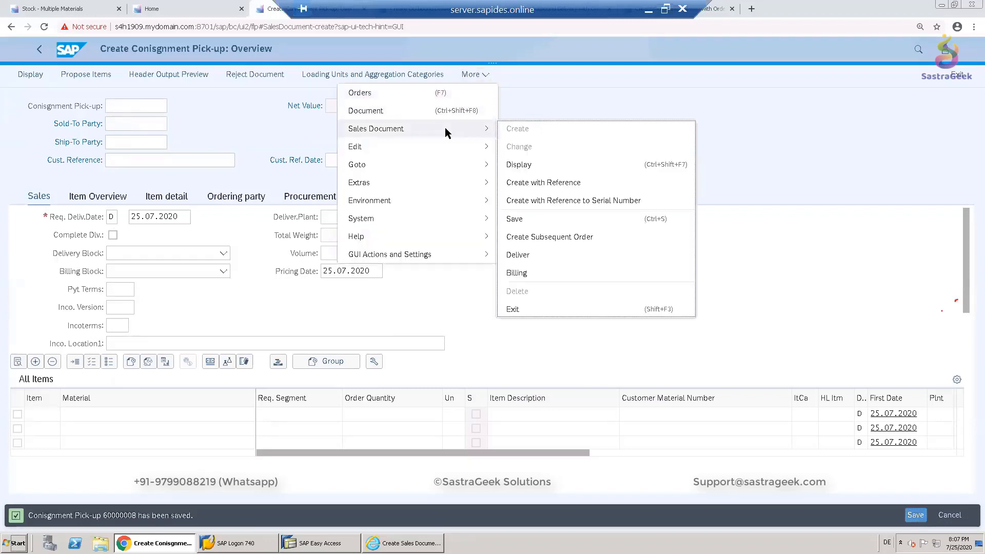
click(531, 255)
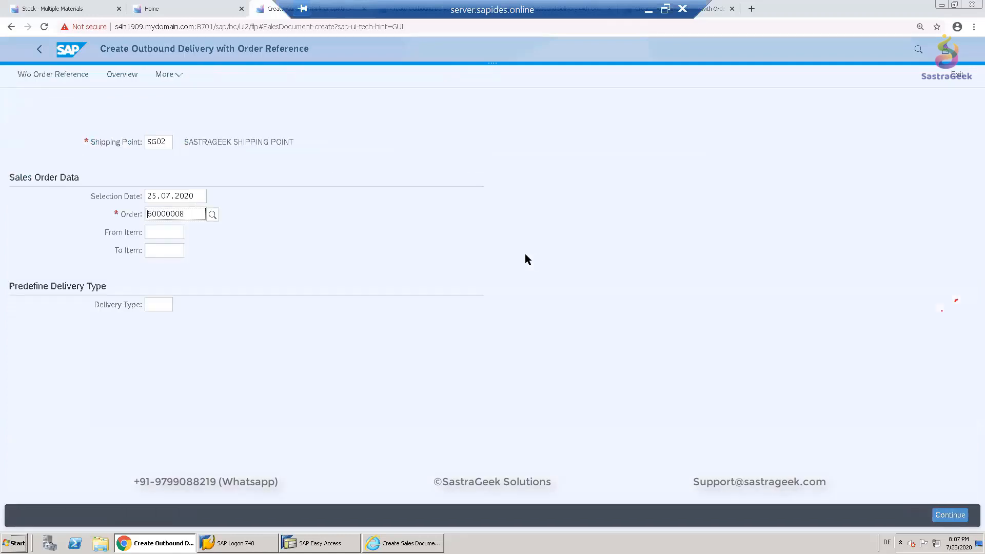
key(Return)
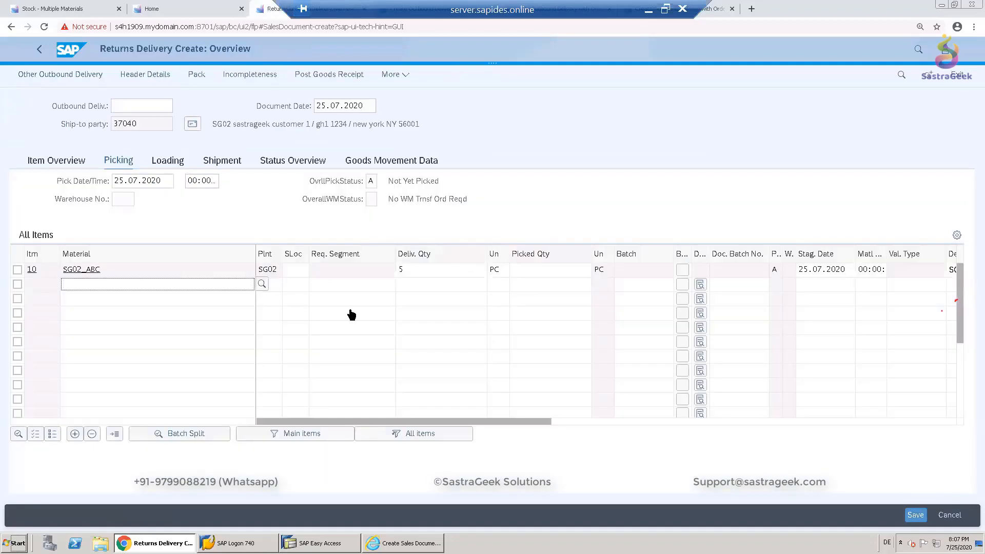
- Set the returns item's storage location to FGSG and picked quantity to 5, then post the goods receipt
click(297, 271)
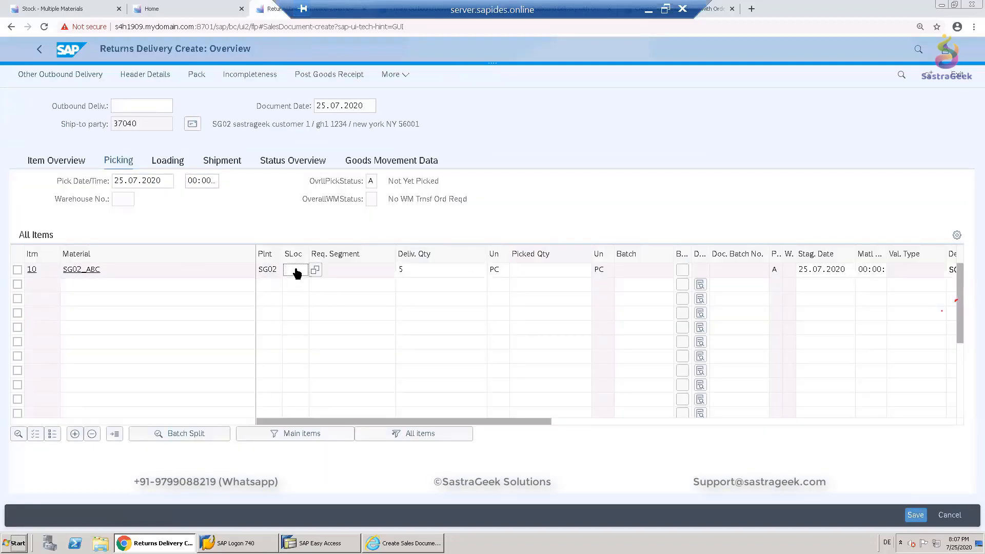
text(FGSG)
click(531, 271)
text(5)
key(Return)
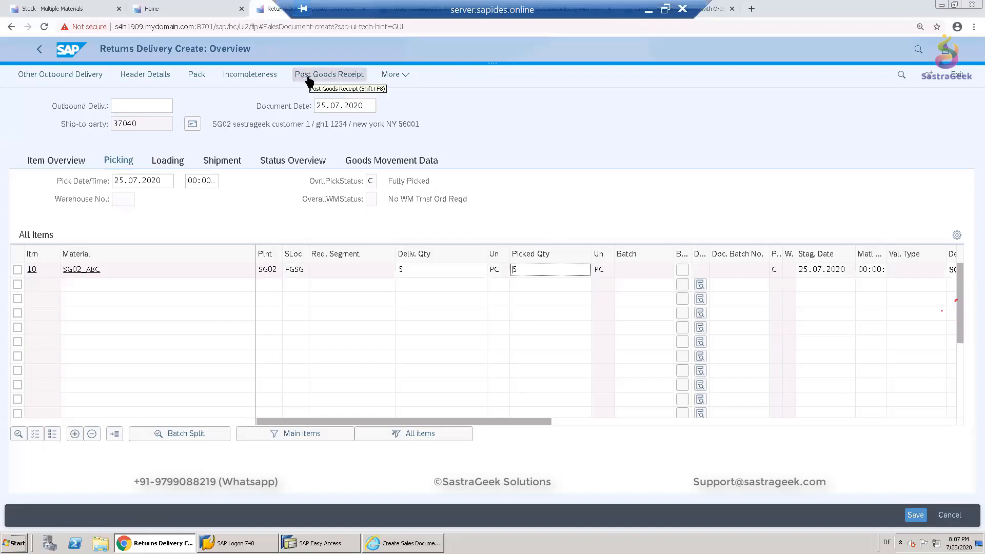
click(339, 76)
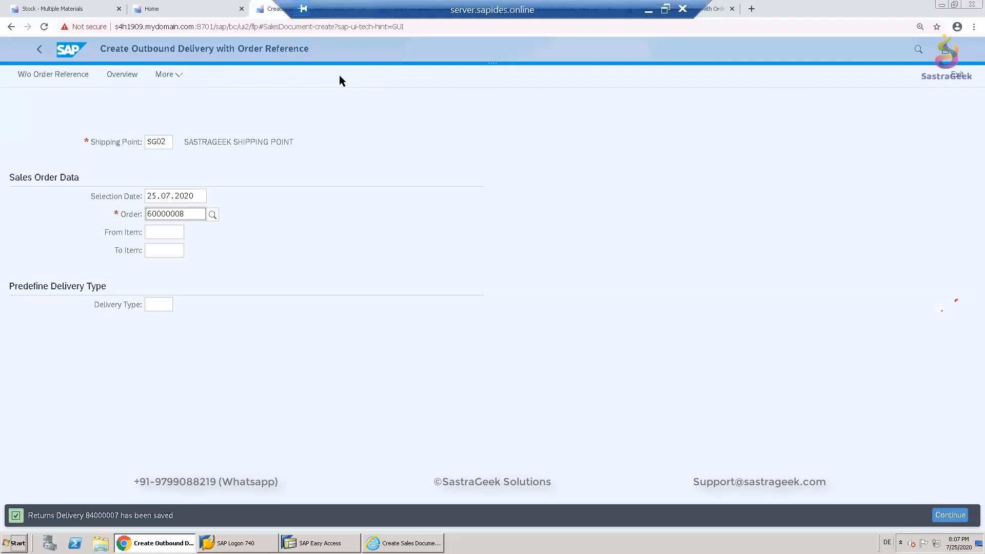
- Refresh the stock overview for SG02_ABC at plant SG02 and compare the consignment and unrestricted stock lines
click(73, 9)
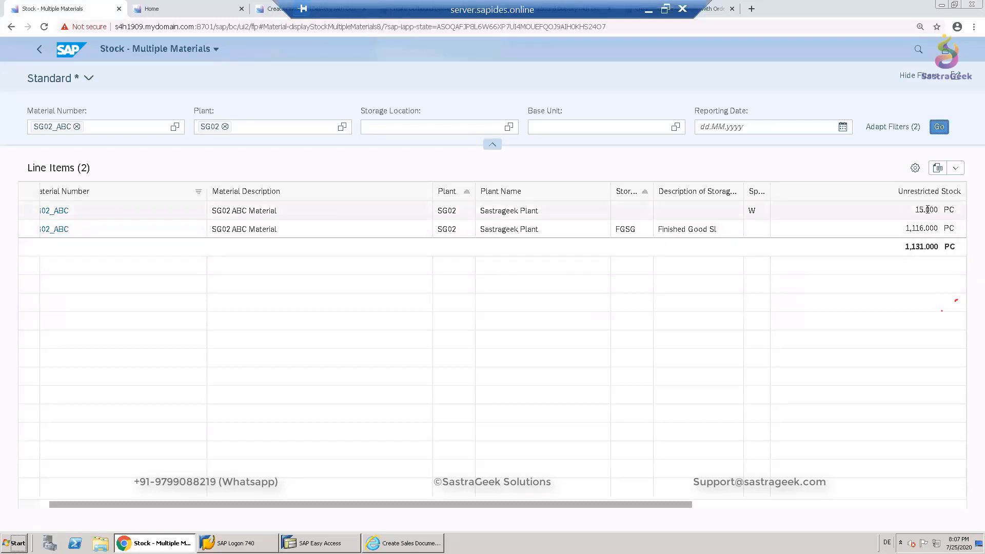
double_click(940, 229)
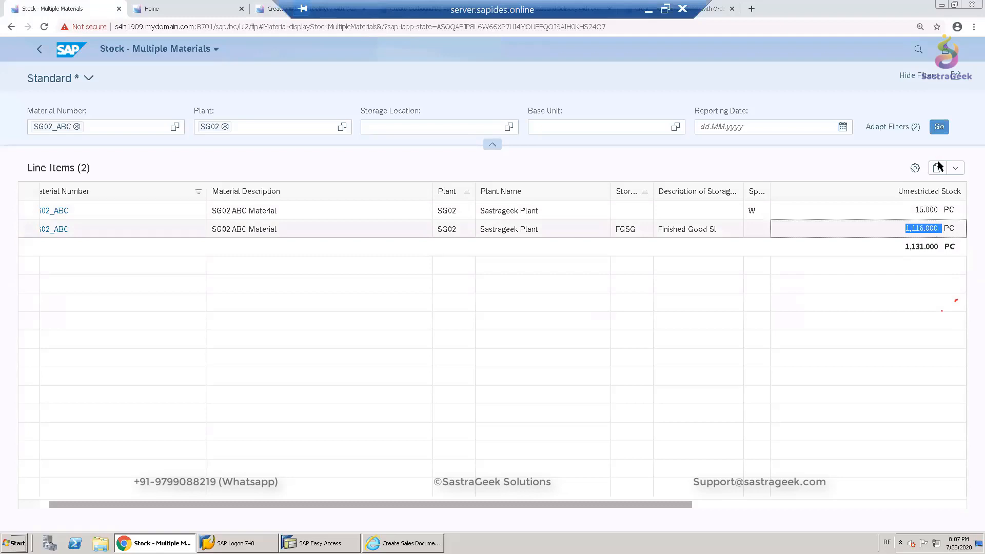
click(940, 128)
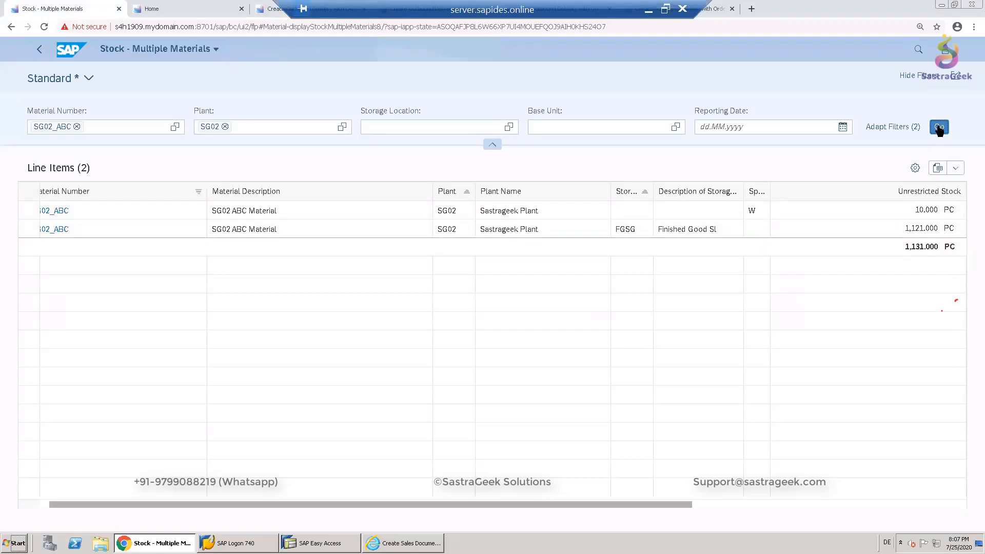
drag(915, 210, 940, 228)
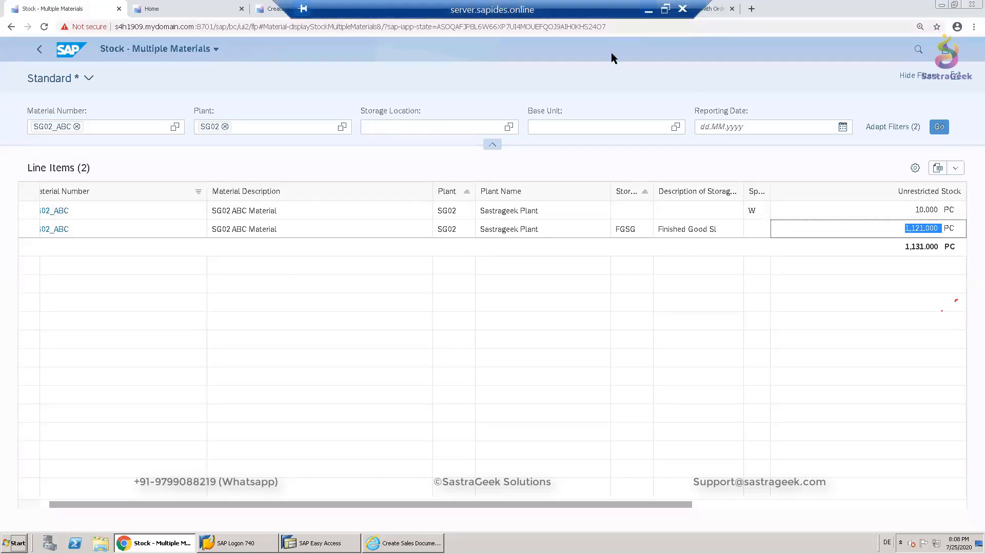
- Switch to PowerPoint and review the closing slides of the consignment presentation
key(alt+Tab)
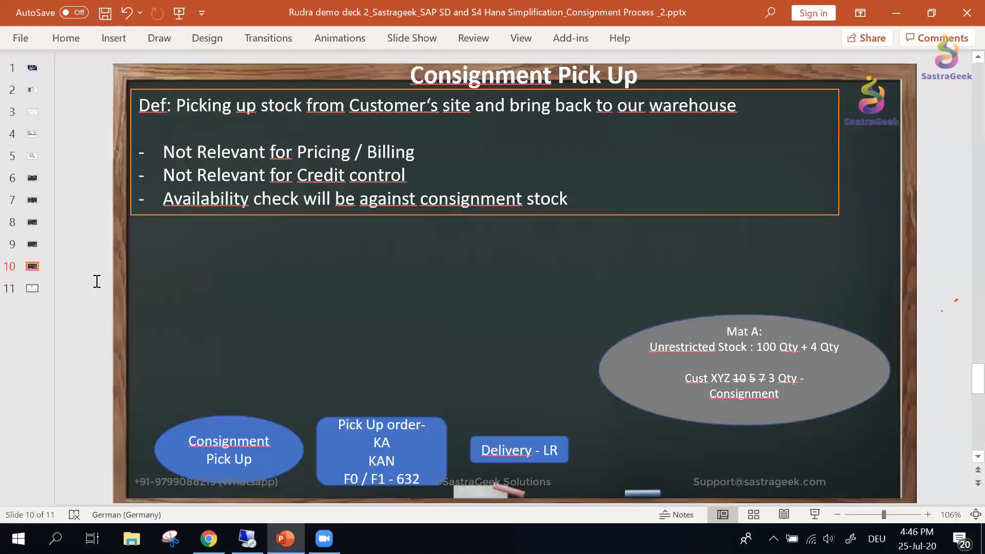
click(34, 289)
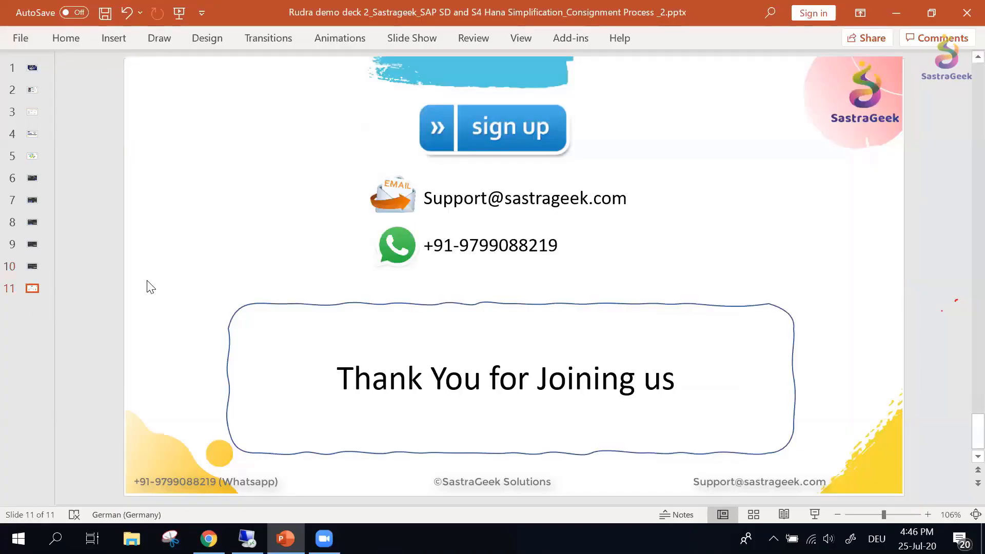
click(33, 267)
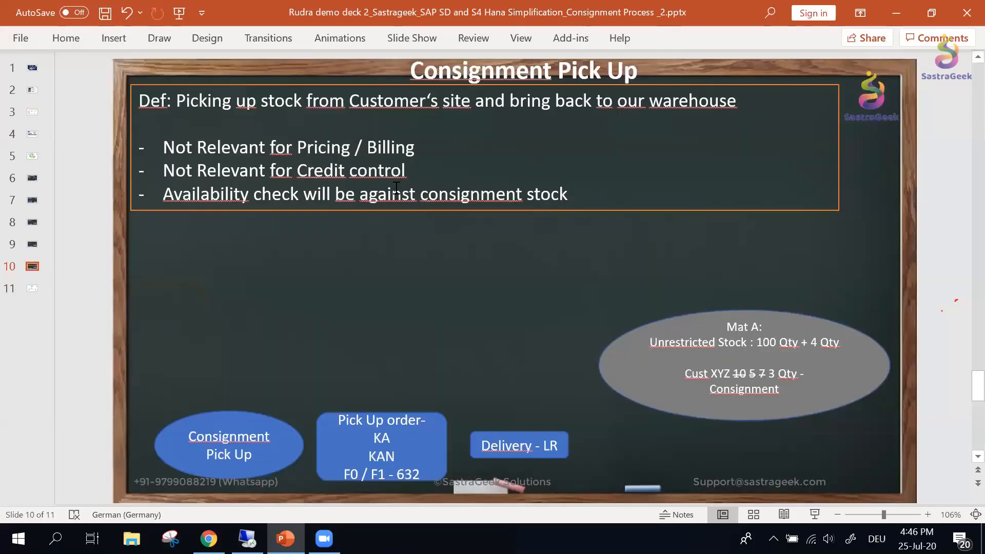